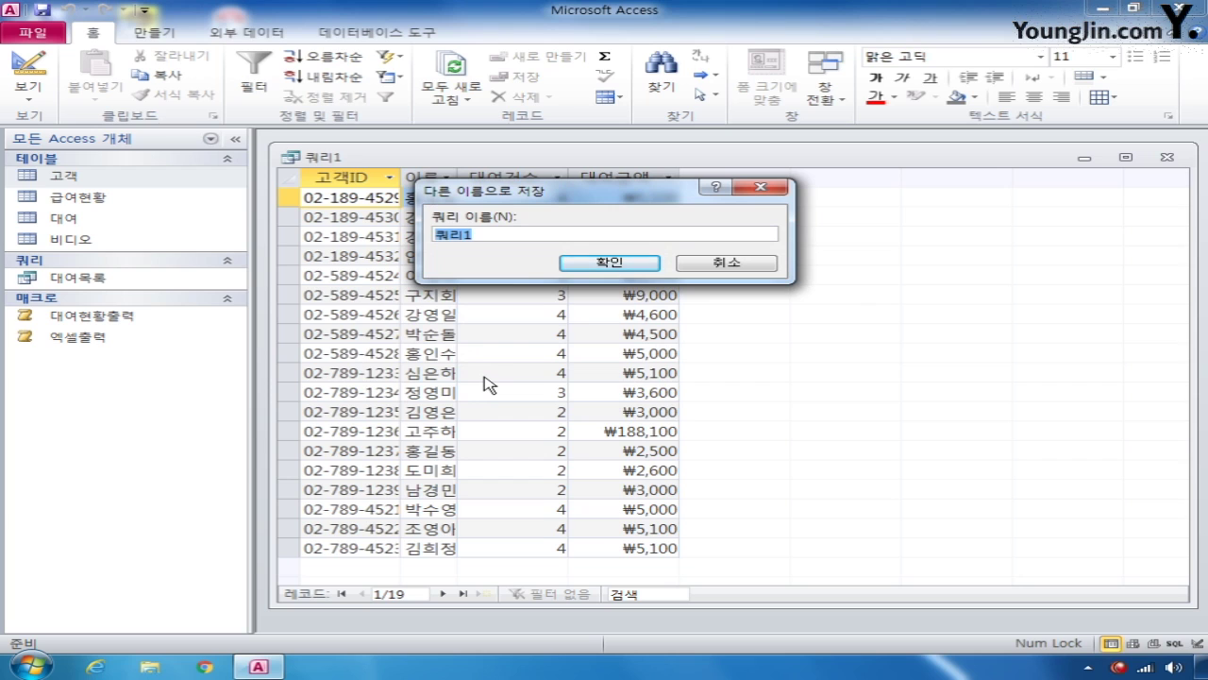
- Save the query under the name 고객별대여쿼리 and select it in the object list
{"action": "type", "text": "고객별대여쿼리"}
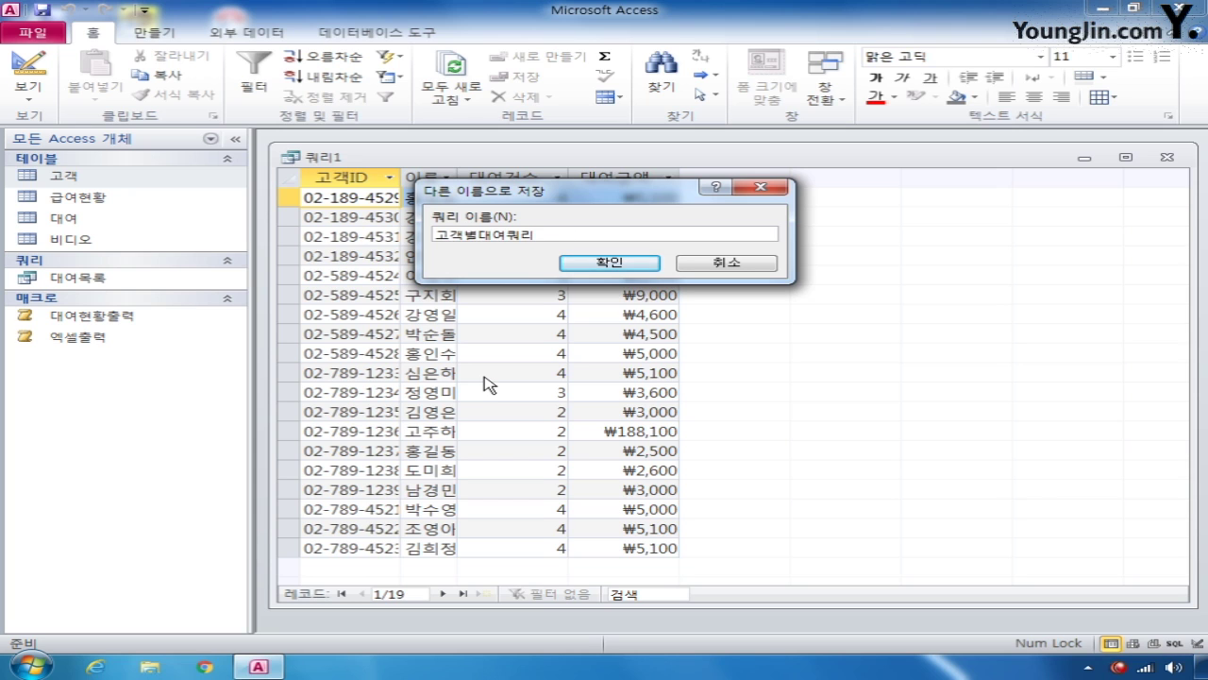
{"action": "left_click", "coordinate": [599, 263]}
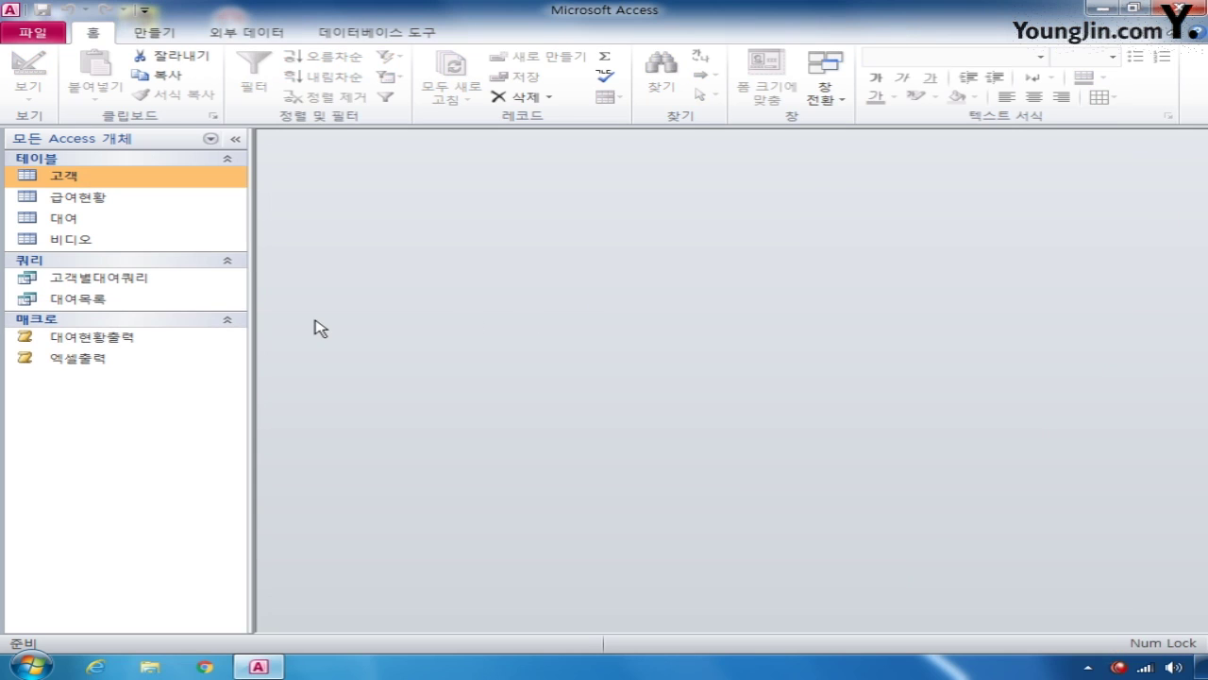
{"action": "left_click", "coordinate": [106, 282]}
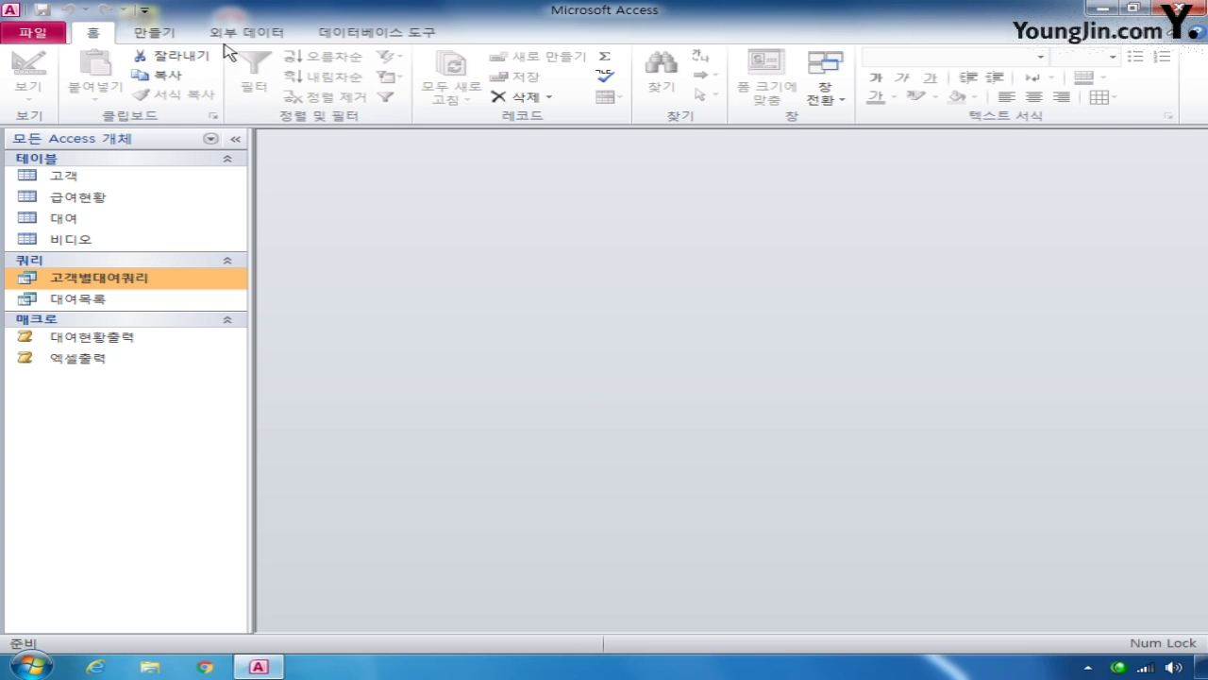
- Create a new query in design view from the 비디오 table and enlarge its field list to show all fields
{"action": "left_click", "coordinate": [155, 33]}
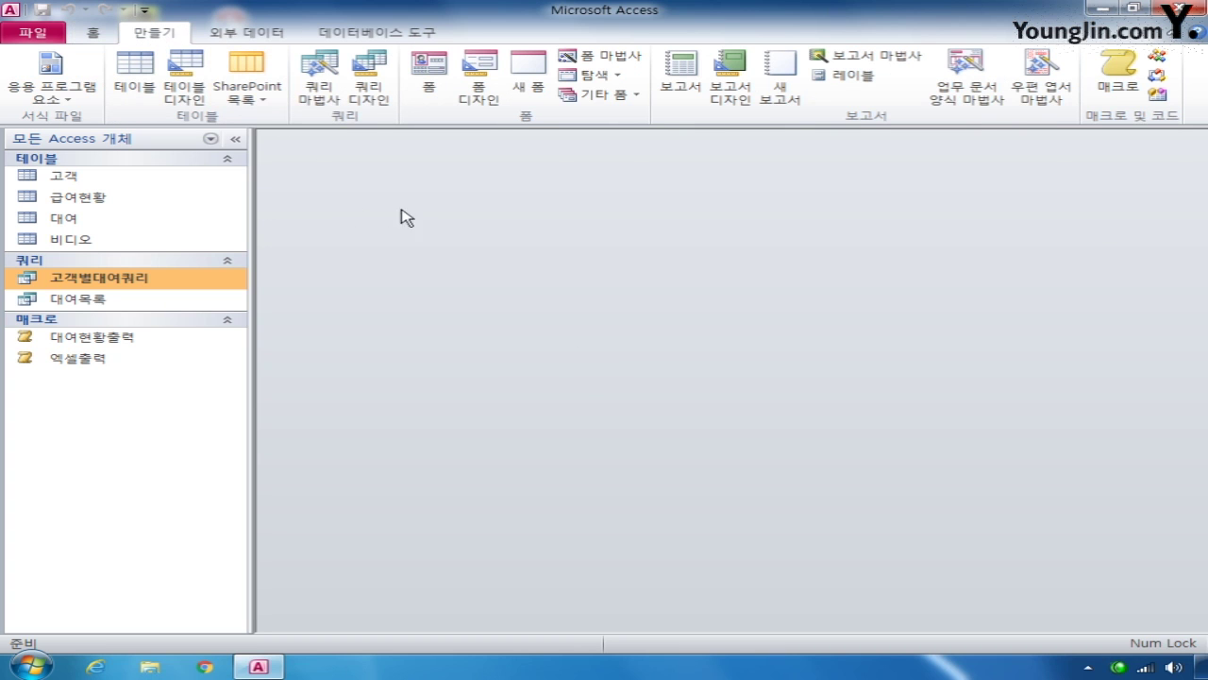
{"action": "left_click", "coordinate": [368, 92]}
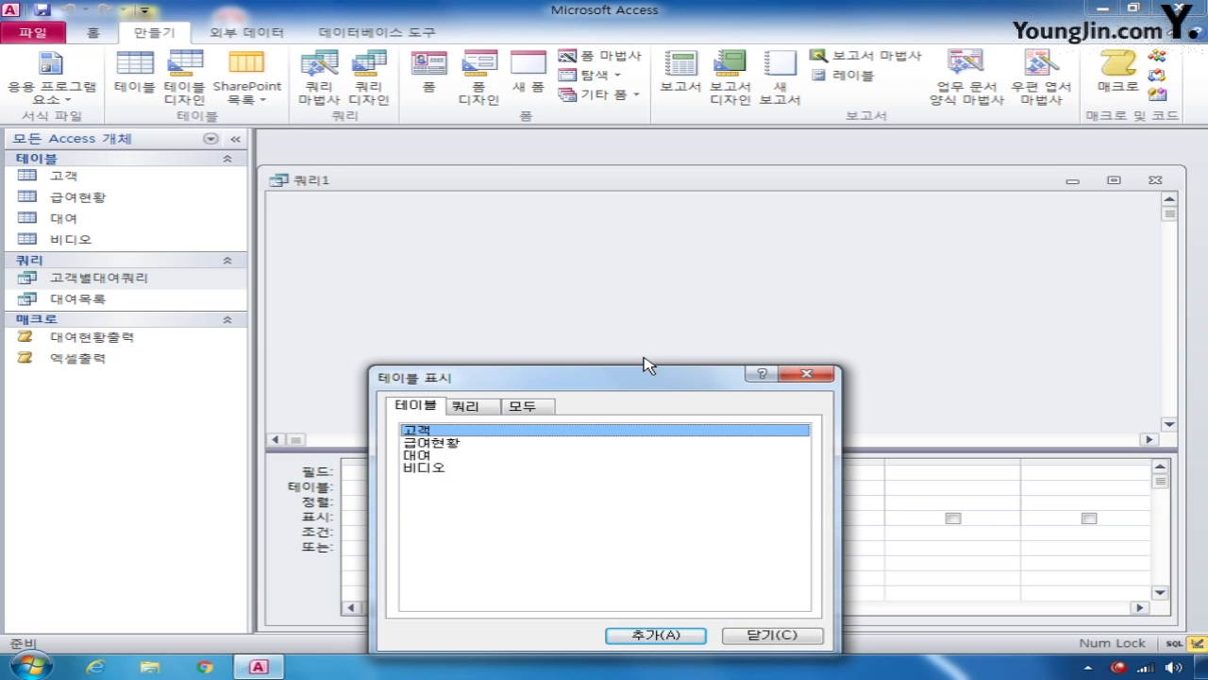
{"action": "double_click", "coordinate": [459, 470]}
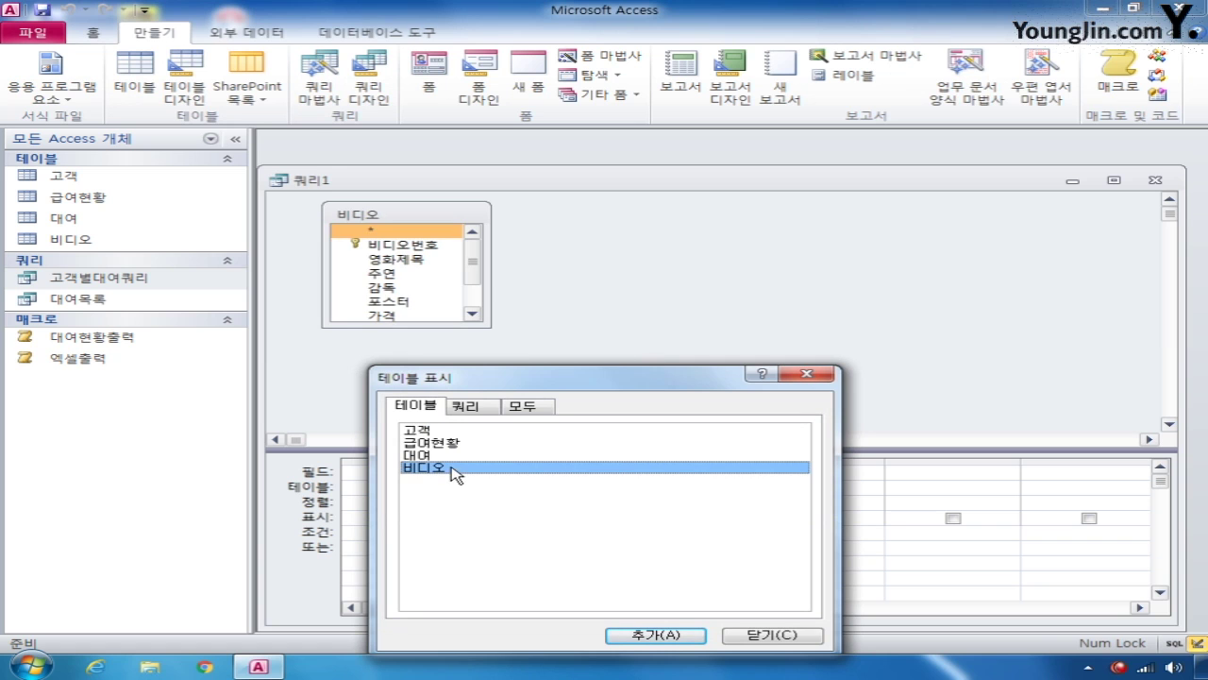
{"action": "left_click", "coordinate": [772, 635]}
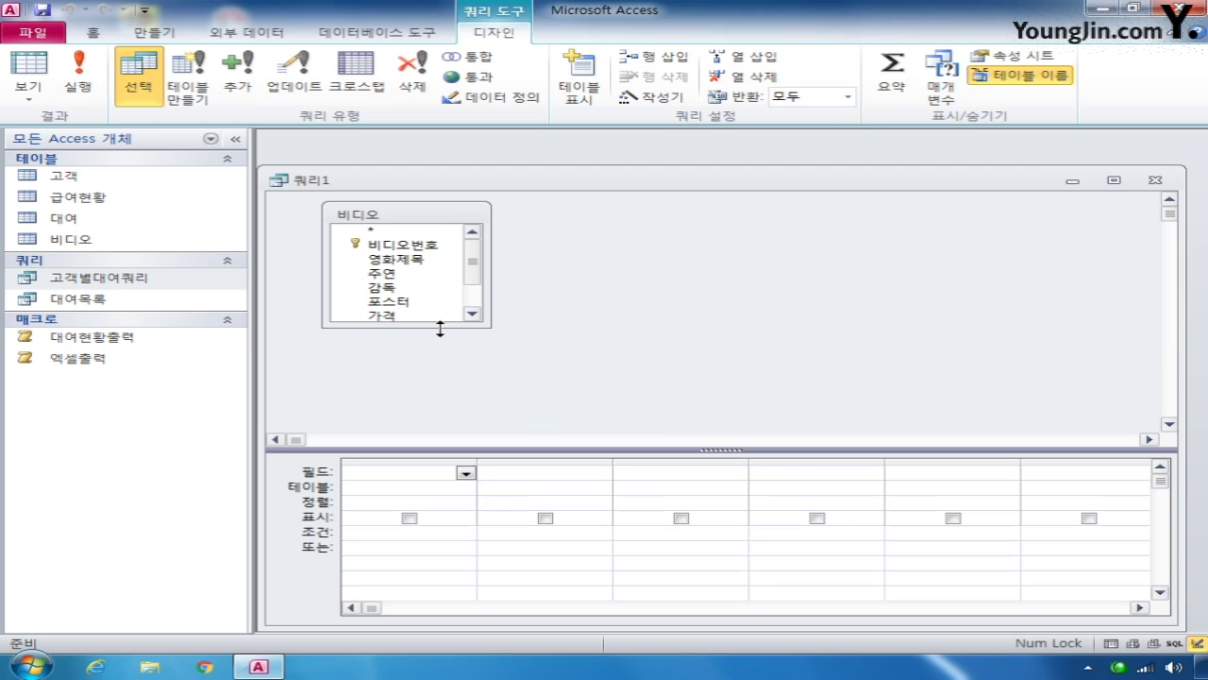
{"action": "left_click_drag", "start_coordinate": [428, 326], "coordinate": [431, 386]}
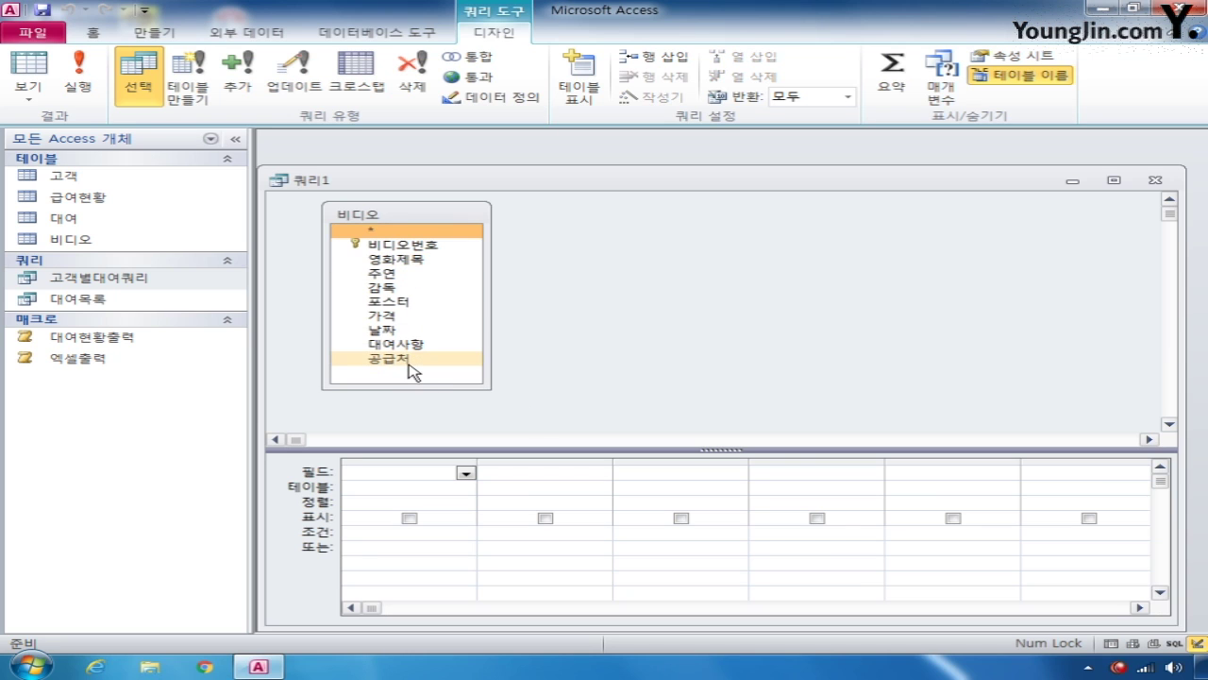
- Add the fields 영화제목, 주연, 감독 and 공급처 to the query grid
{"action": "double_click", "coordinate": [416, 261]}
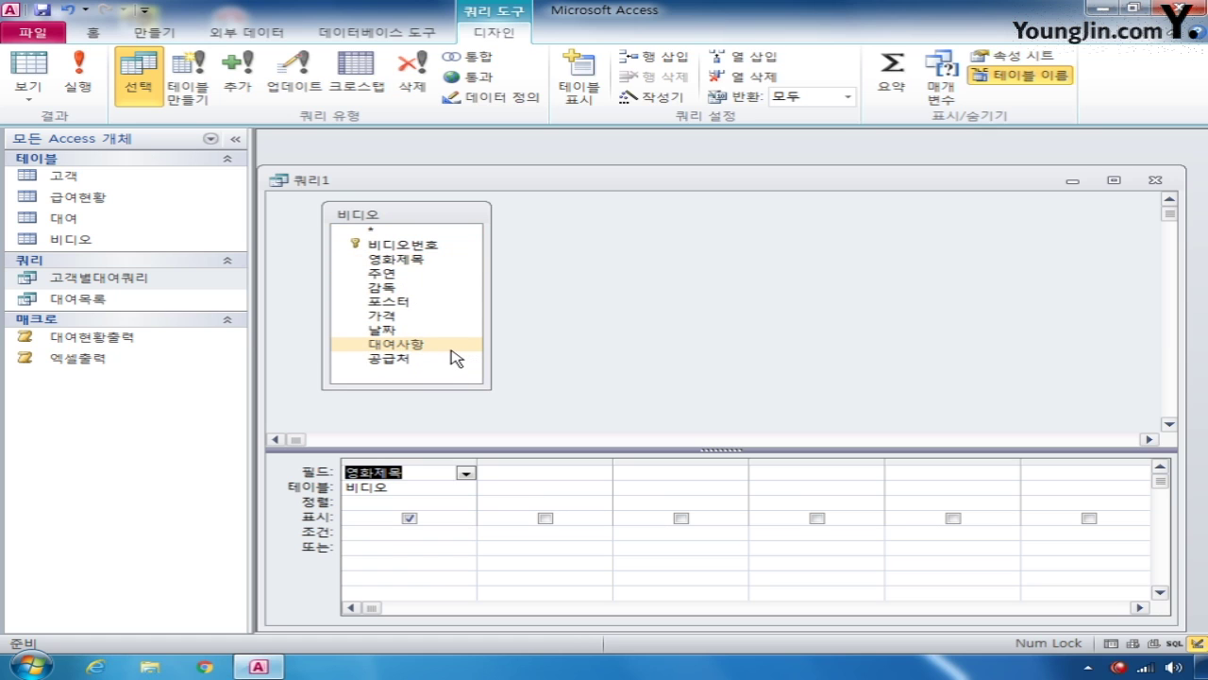
{"action": "left_click", "coordinate": [413, 275]}
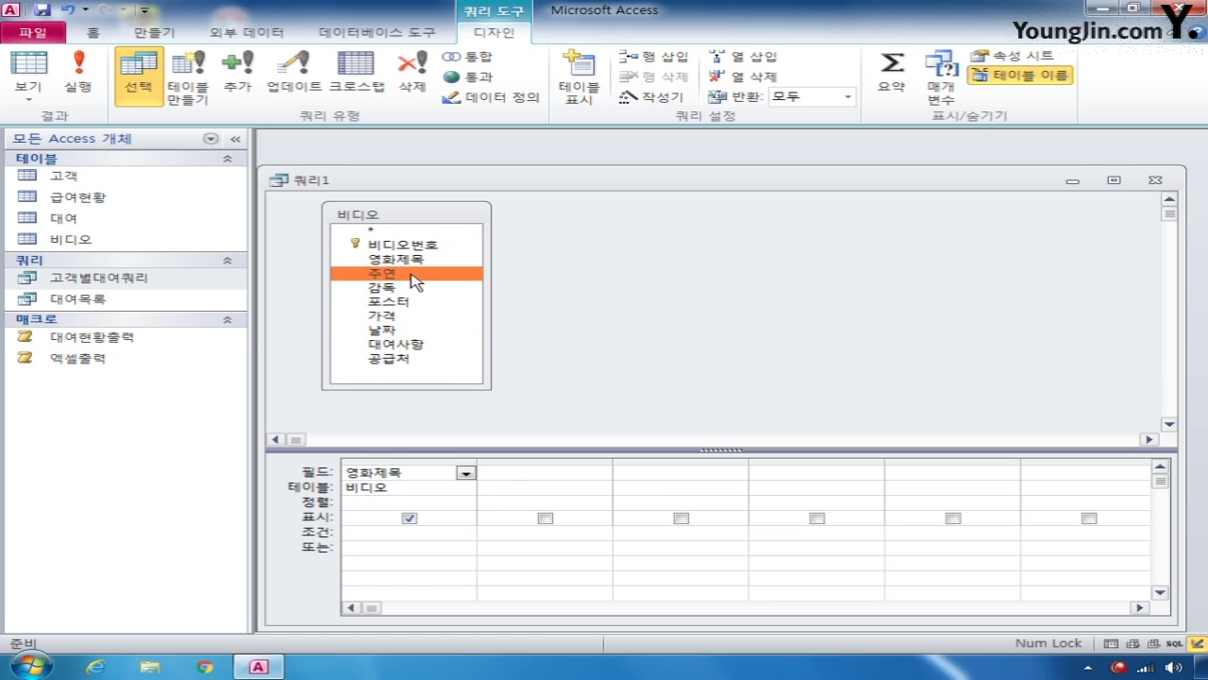
{"action": "double_click", "coordinate": [413, 275]}
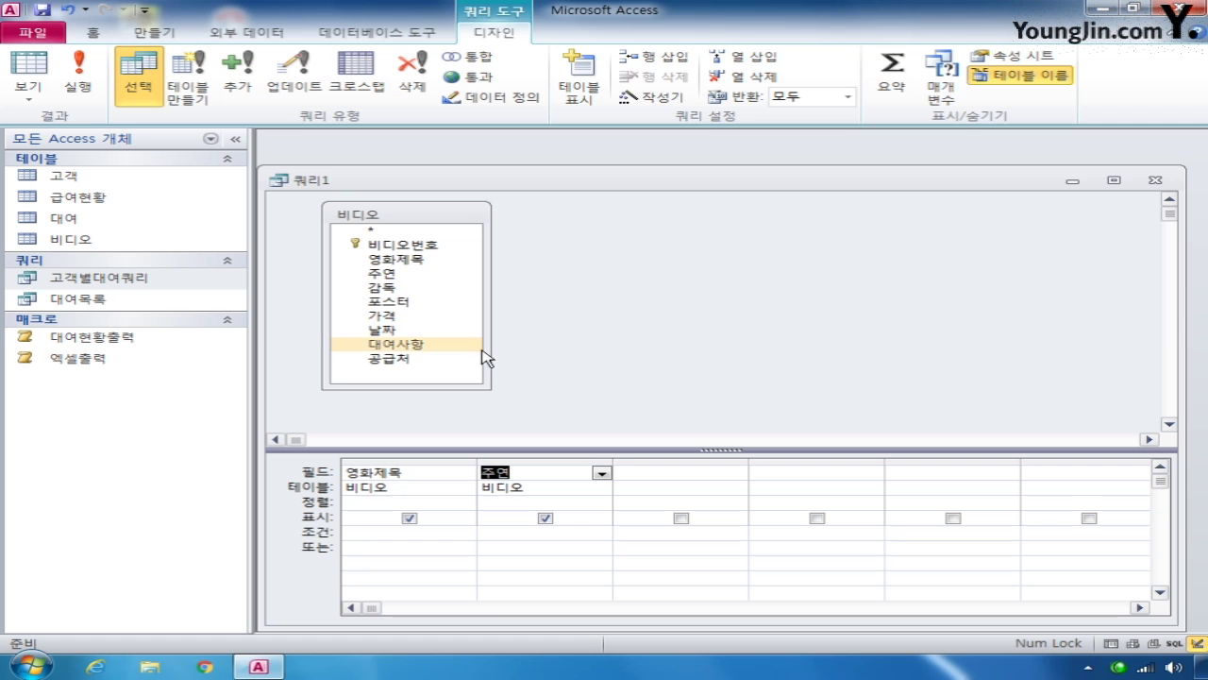
{"action": "left_click", "coordinate": [400, 289]}
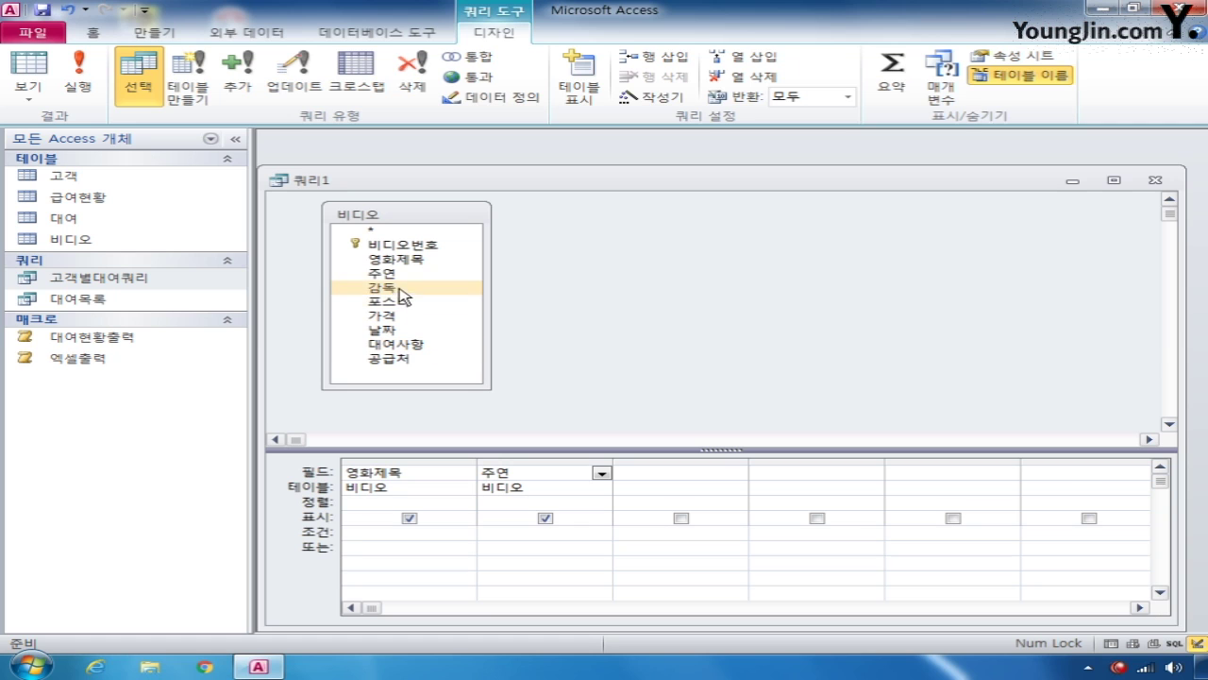
{"action": "double_click", "coordinate": [400, 292]}
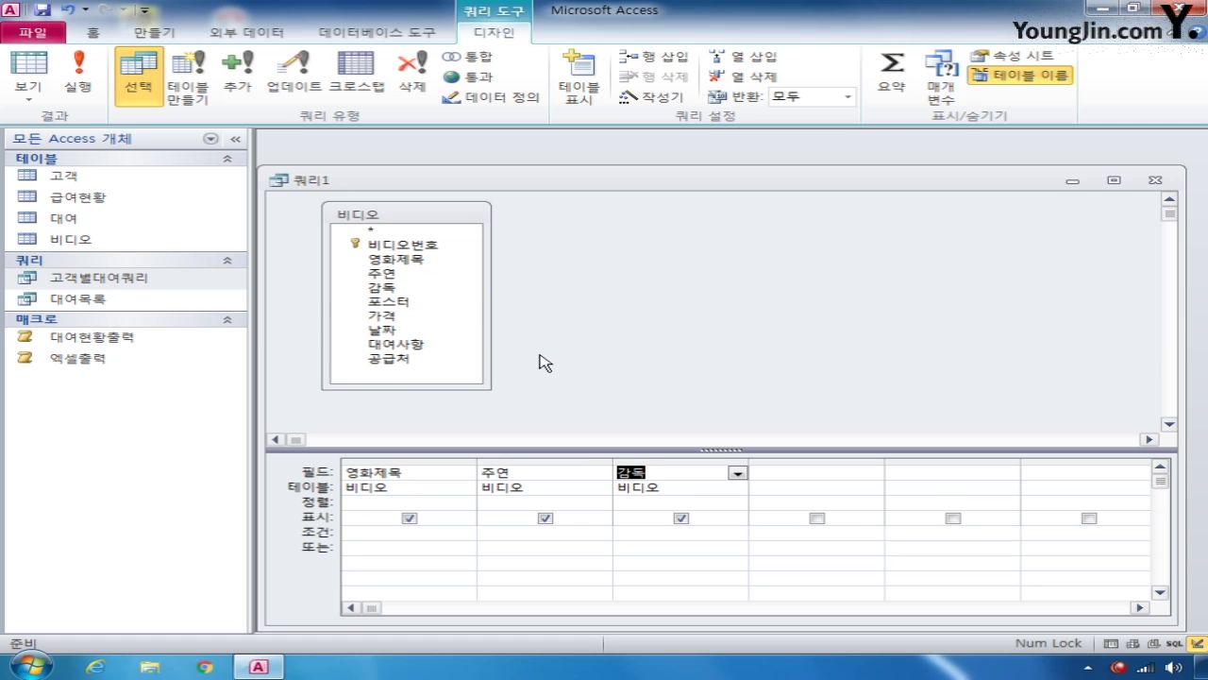
{"action": "double_click", "coordinate": [416, 360]}
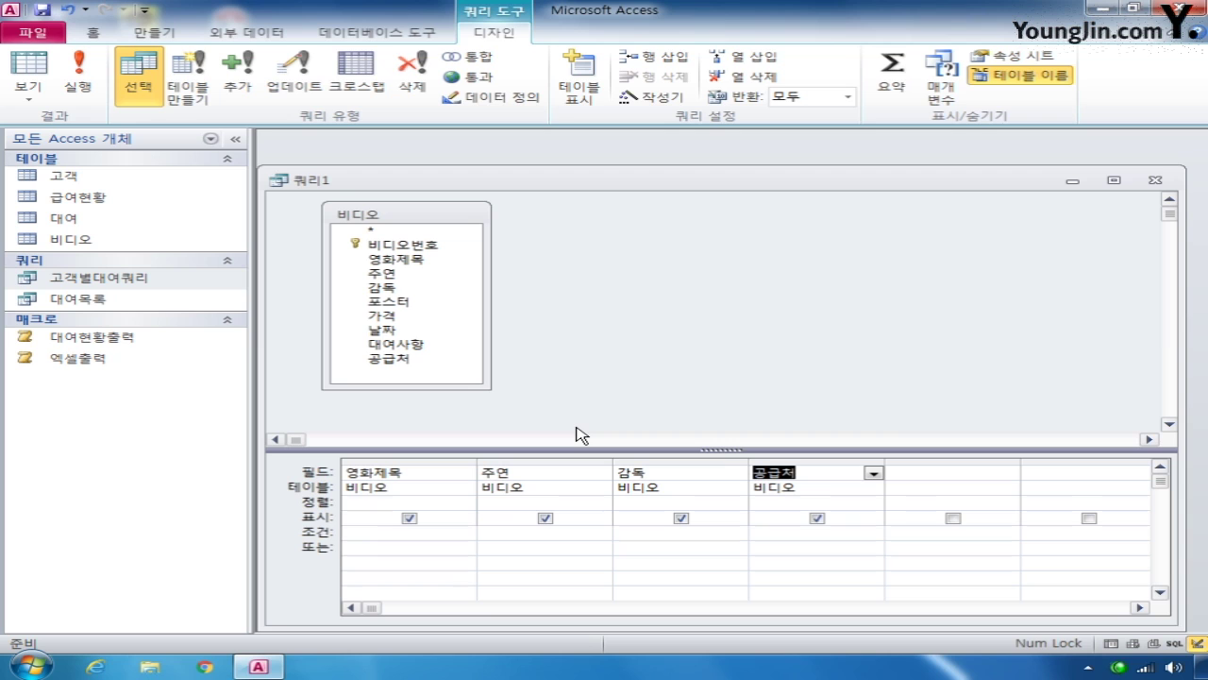
- Sort the query by 공급처 in ascending order (오름차순)
{"action": "left_click", "coordinate": [797, 506]}
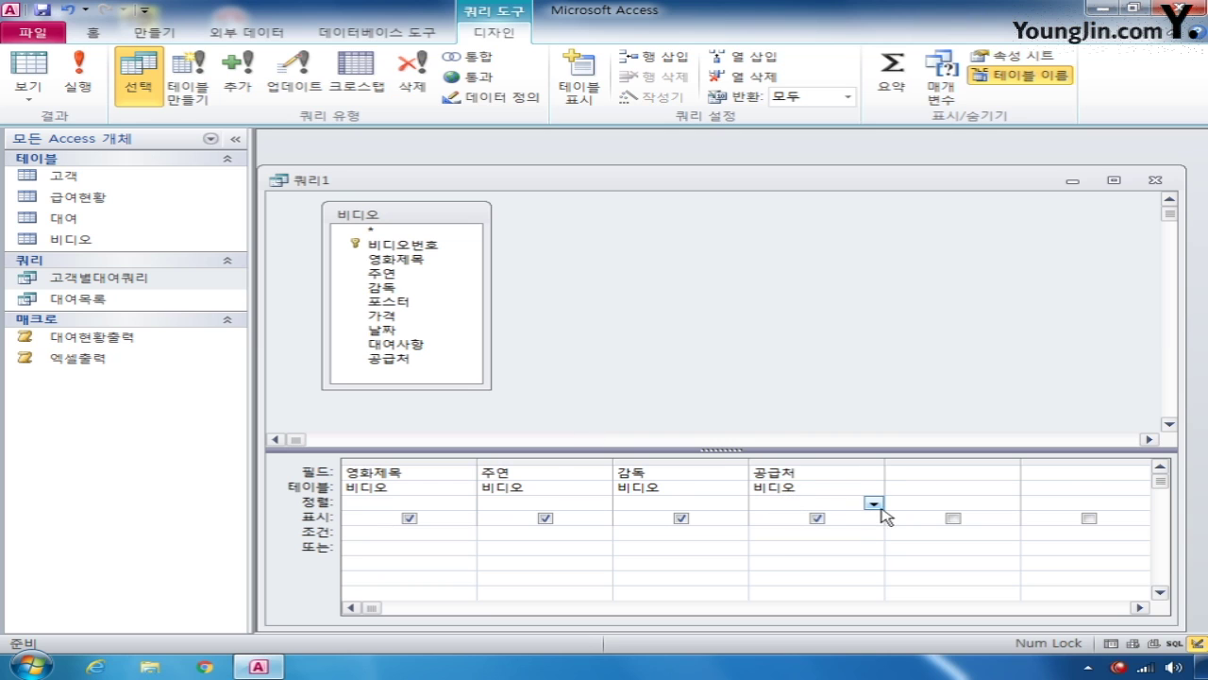
{"action": "left_click", "coordinate": [873, 503]}
{"action": "left_click", "coordinate": [862, 518]}
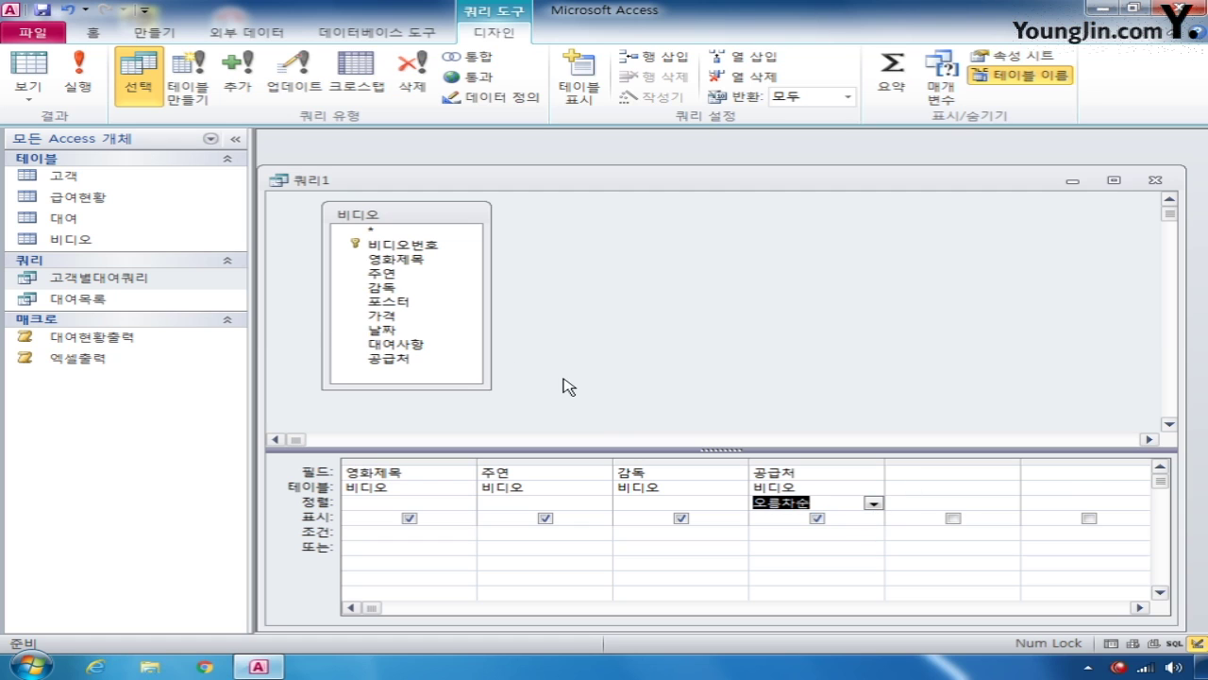
- Add the 날짜 field, sort it in descending order (내림차순) and hide it from the query output
{"action": "double_click", "coordinate": [399, 329]}
{"action": "left_click", "coordinate": [963, 505]}
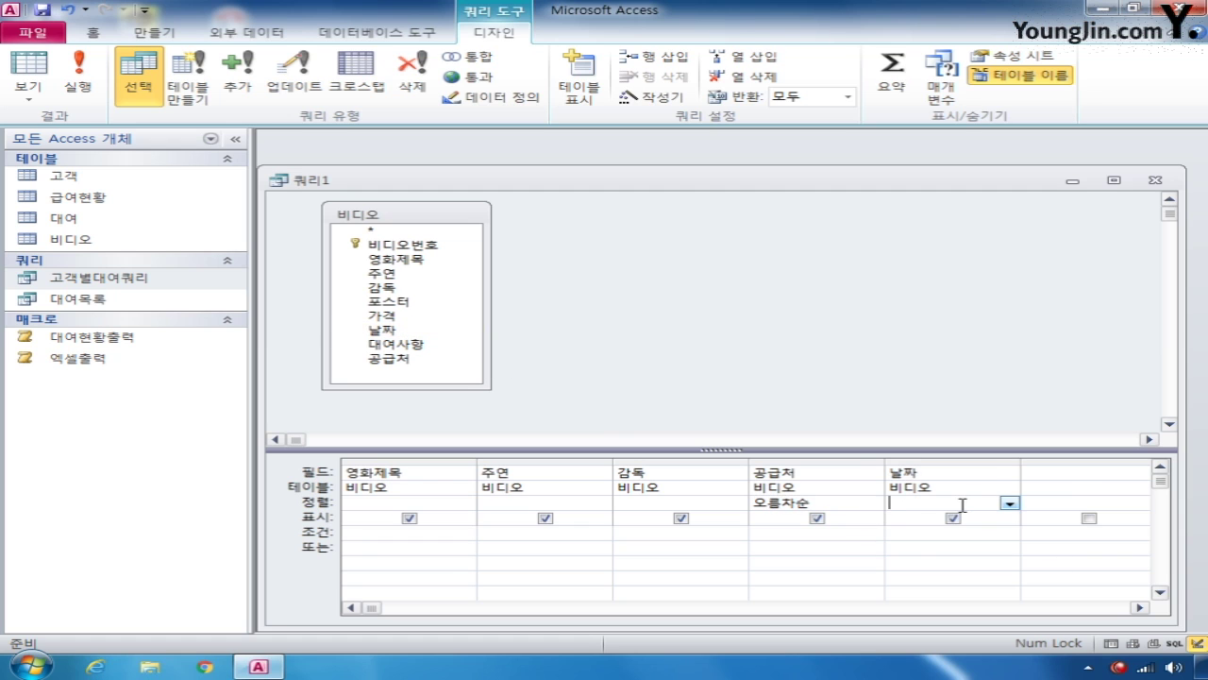
{"action": "left_click", "coordinate": [1009, 503]}
{"action": "left_click", "coordinate": [955, 533]}
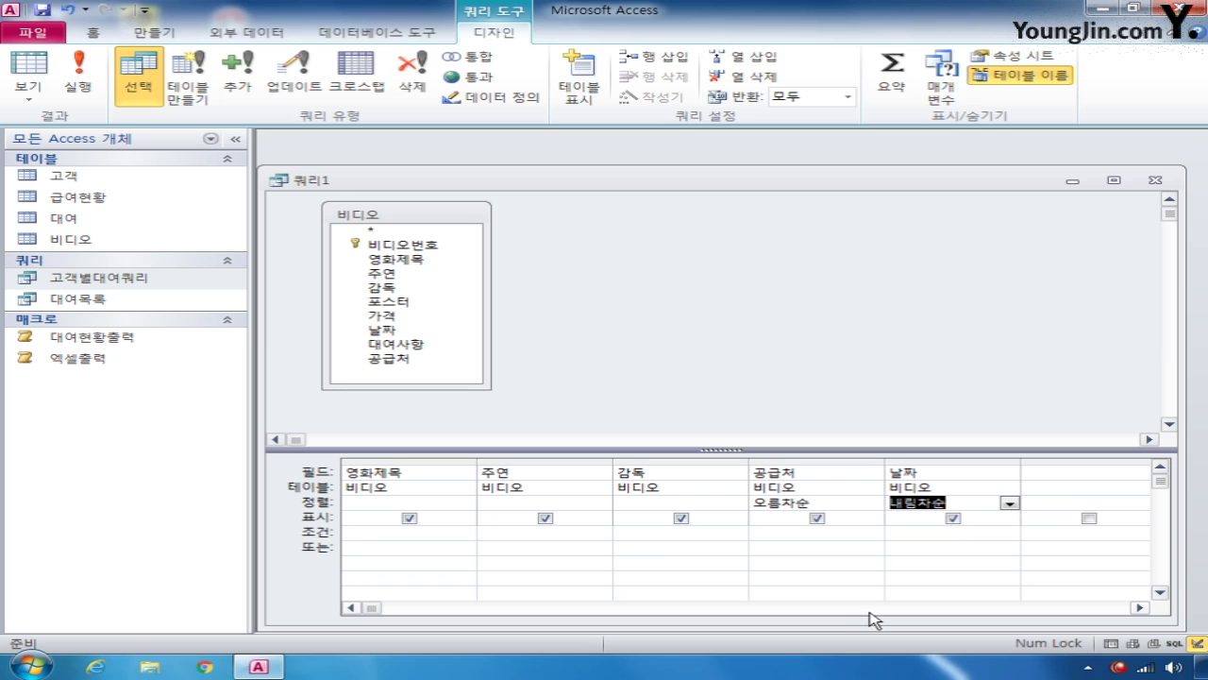
{"action": "left_click", "coordinate": [953, 518]}
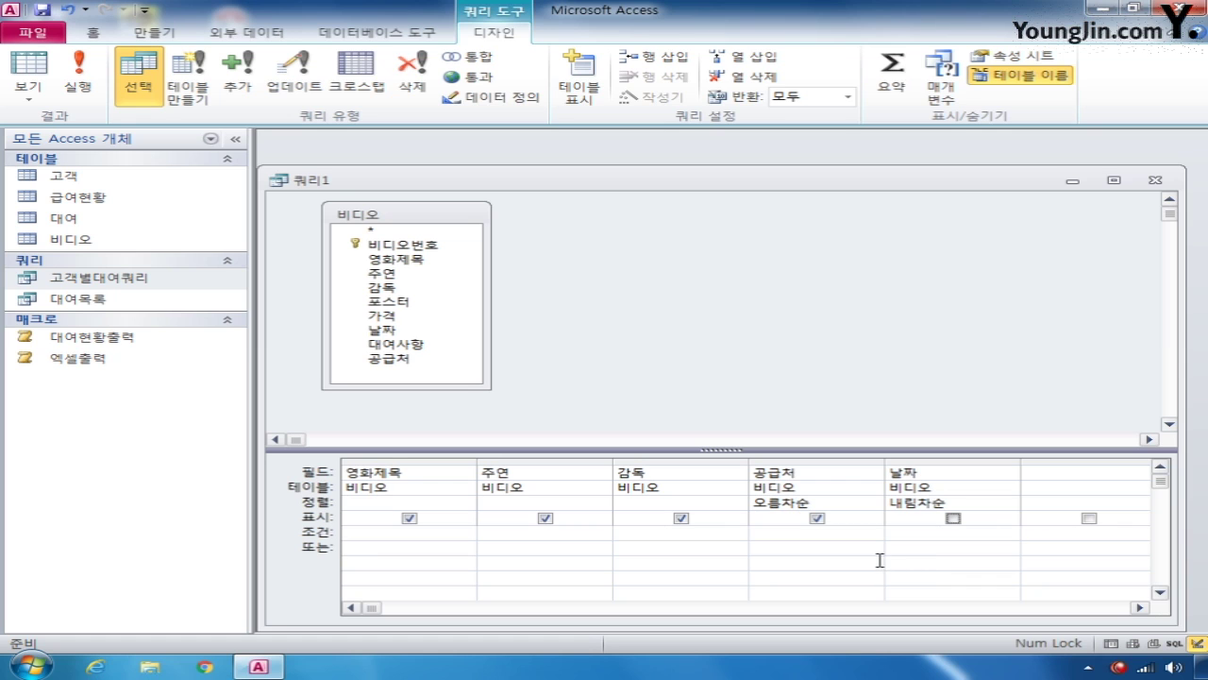
- Enter the parameter [주연배우 이름을 입력하세요] as the criterion for the 영화제목 field
{"action": "left_click", "coordinate": [367, 557]}
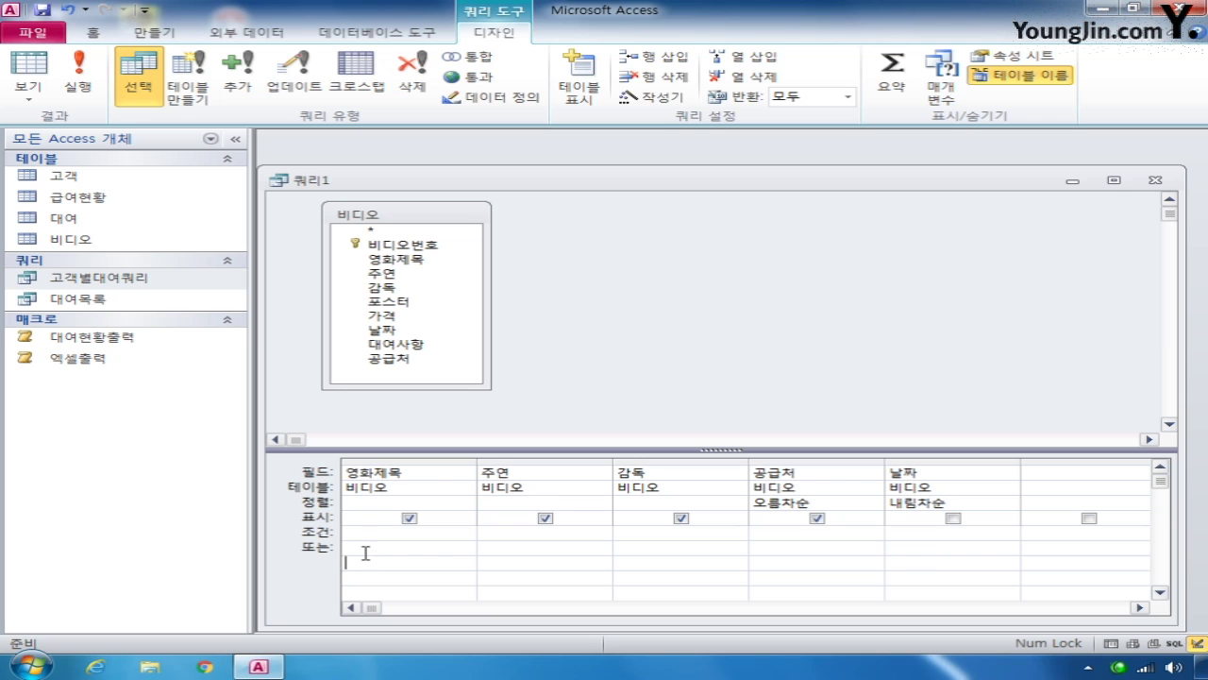
{"action": "left_click", "coordinate": [365, 532]}
{"action": "type", "text": "["}
{"action": "type", "text": "영연배우 "}
{"action": "type", "text": "이름을 입력하세"}
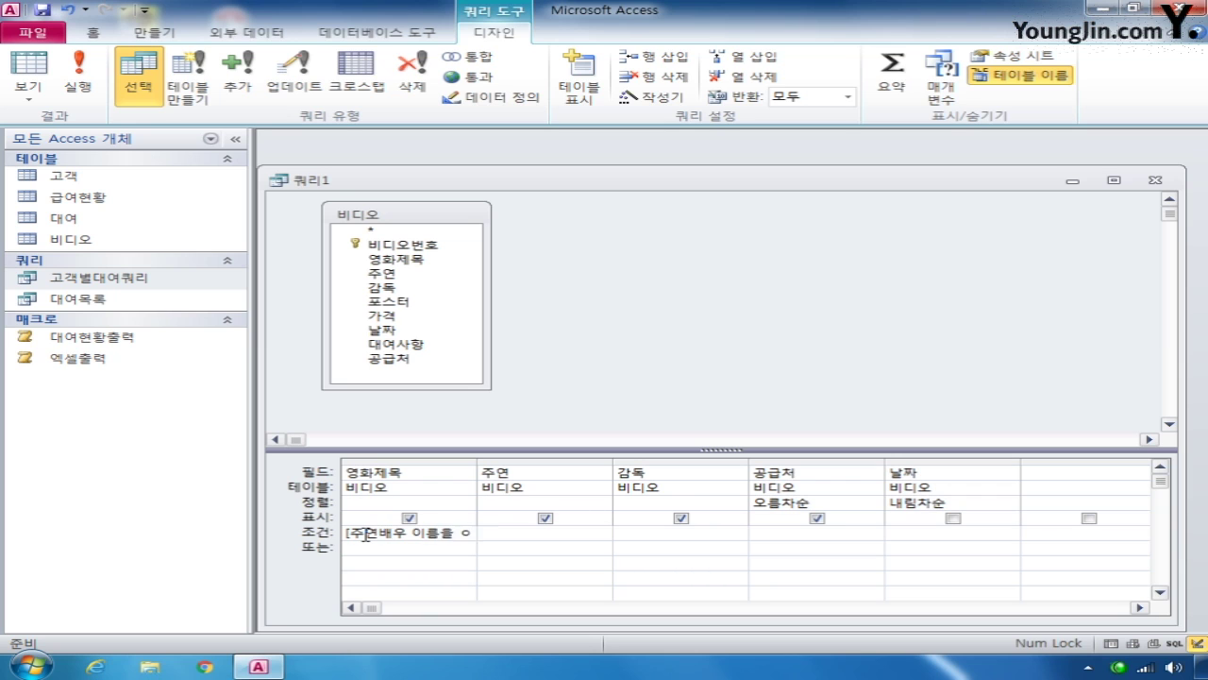
{"action": "type", "text": "요"}
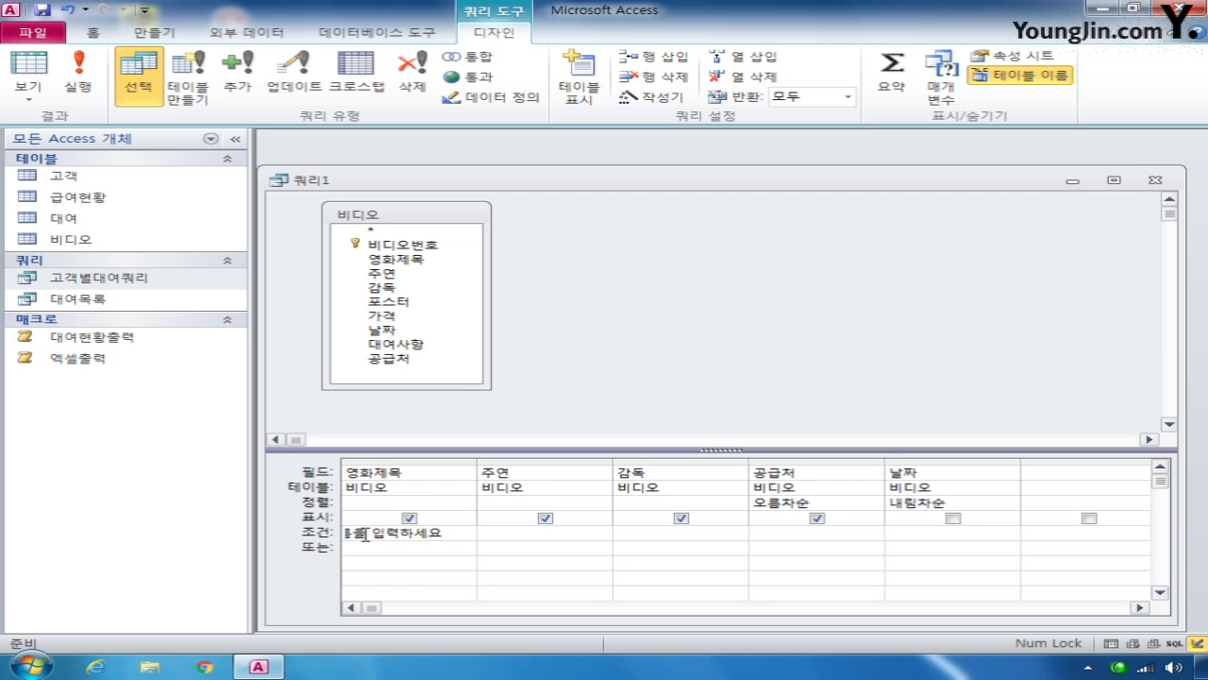
{"action": "type", "text": "]"}
- Widen the 영화제목 column of the query grid and fit the 주연 to 날짜 columns to their contents
{"action": "left_click_drag", "start_coordinate": [478, 459], "coordinate": [616, 459]}
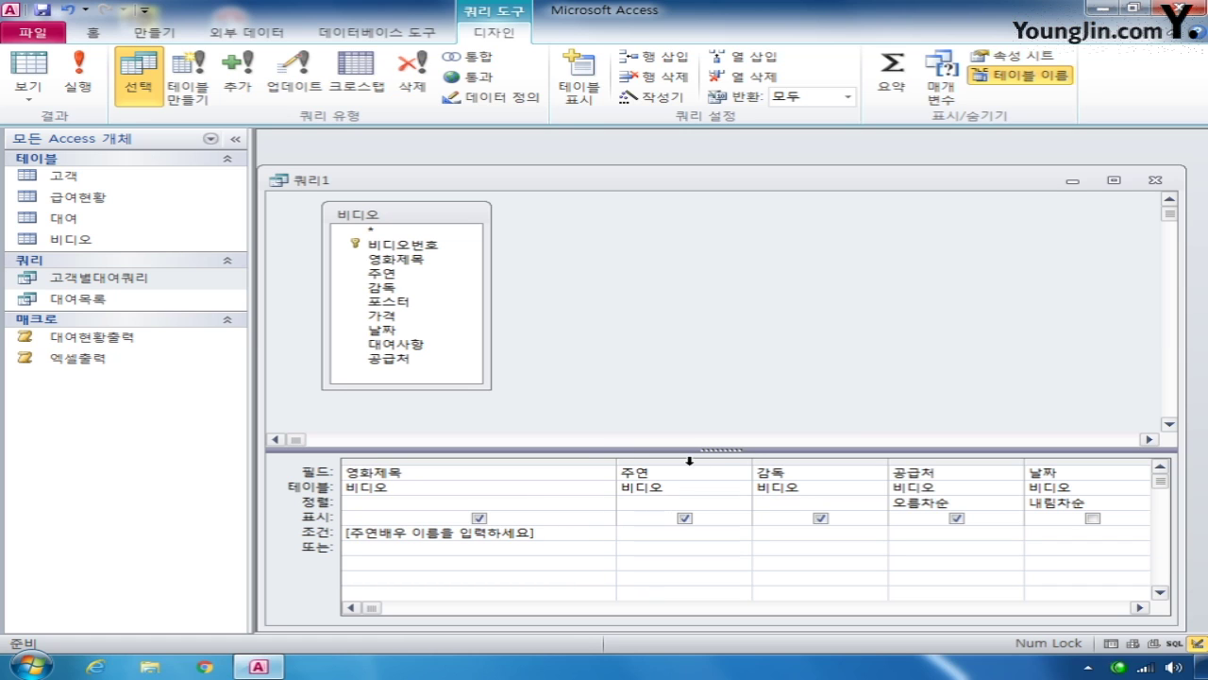
{"action": "left_click_drag", "start_coordinate": [688, 461], "coordinate": [1038, 467]}
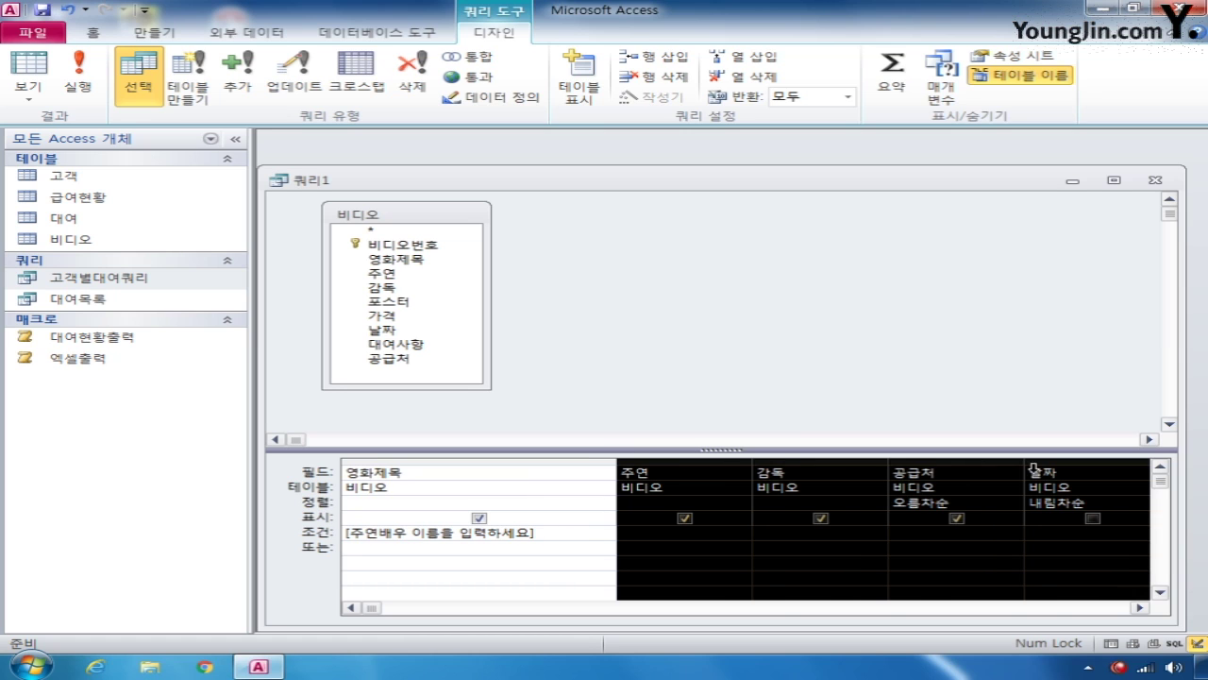
{"action": "double_click", "coordinate": [753, 463]}
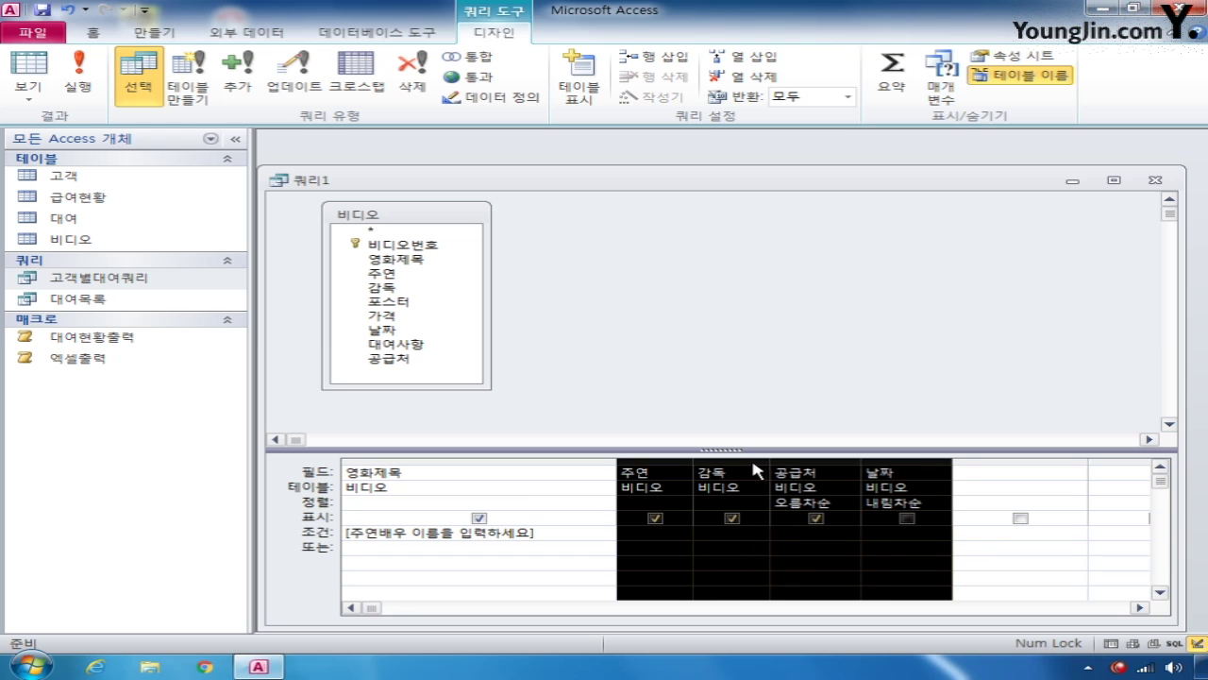
{"action": "left_click", "coordinate": [540, 533]}
{"action": "left_click_drag", "start_coordinate": [613, 464], "coordinate": [724, 467]}
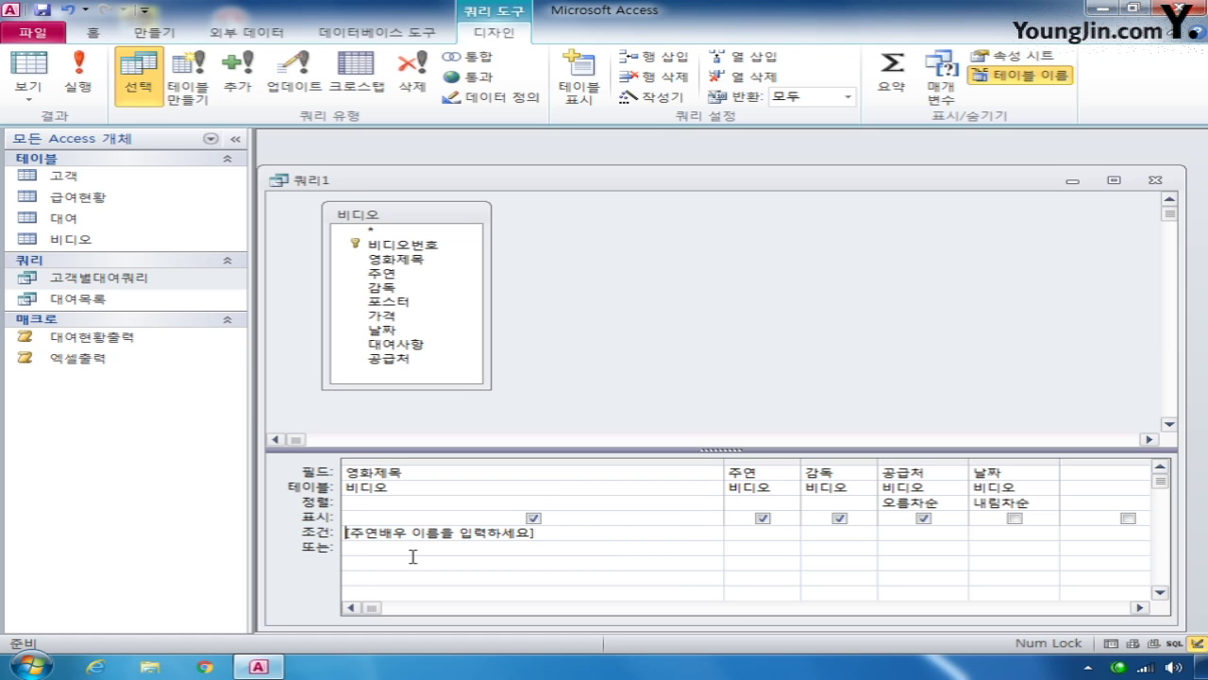
- Extend the 영화제목 criterion to like * [주연배우 이름을 입력하세요] *
{"action": "type", "text": "l"}
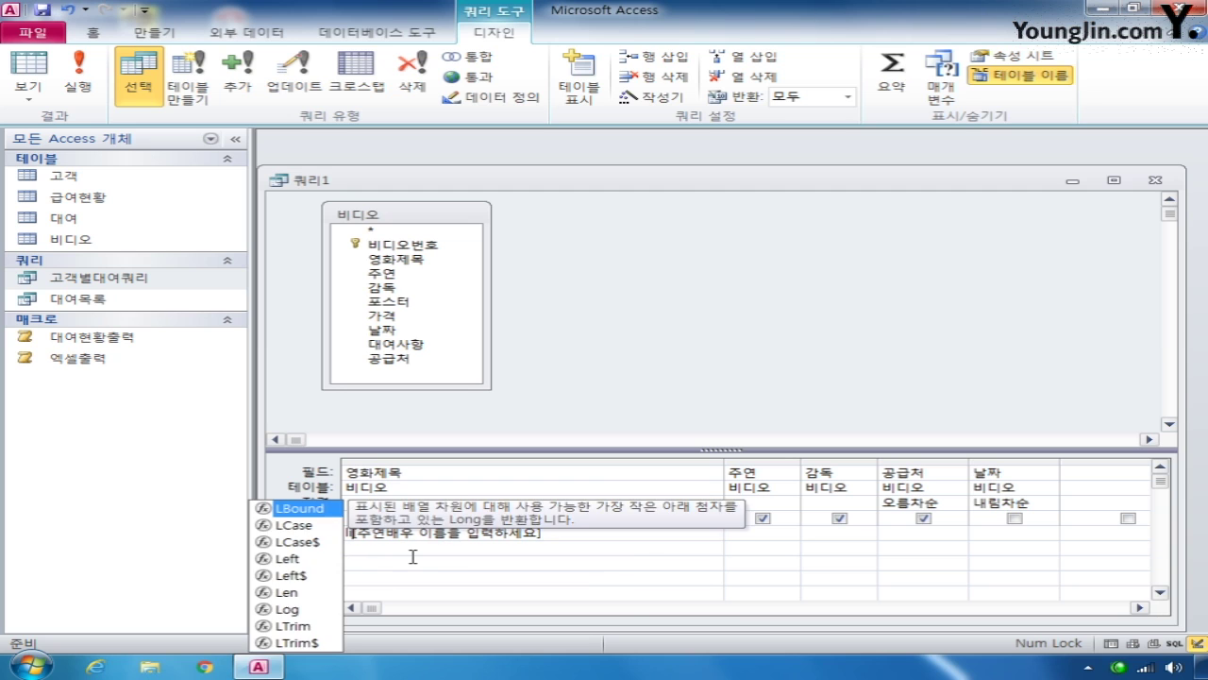
{"action": "type", "text": "ike"}
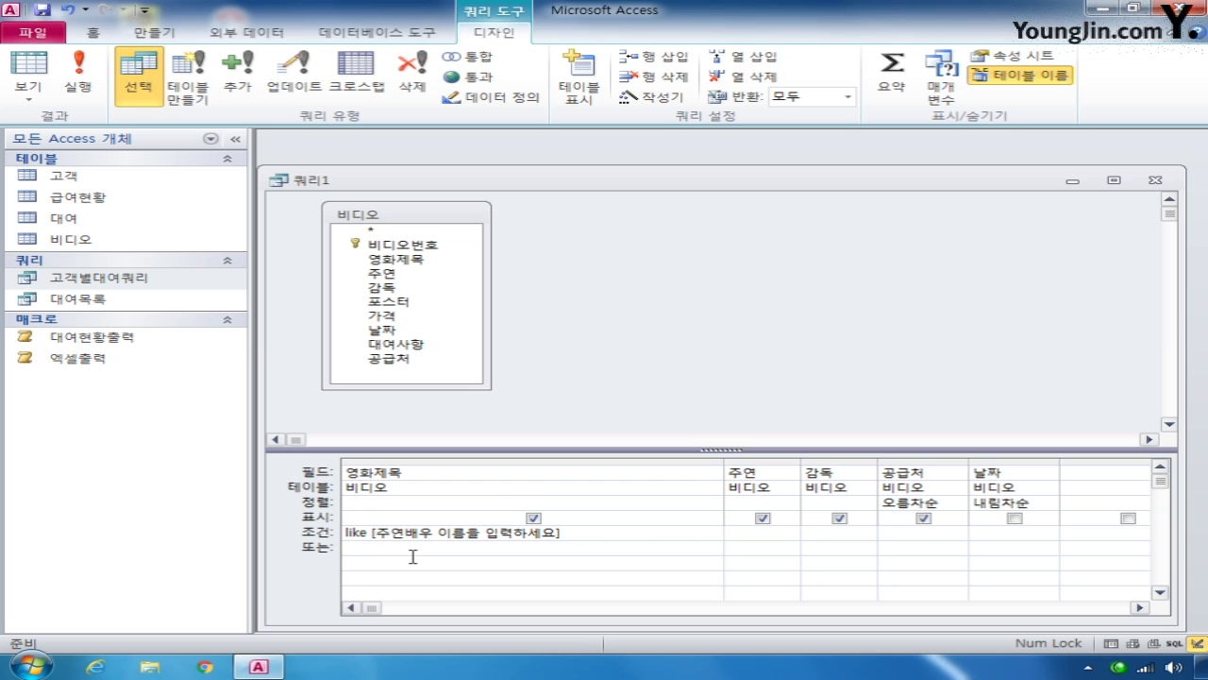
{"action": "type", "text": "*"}
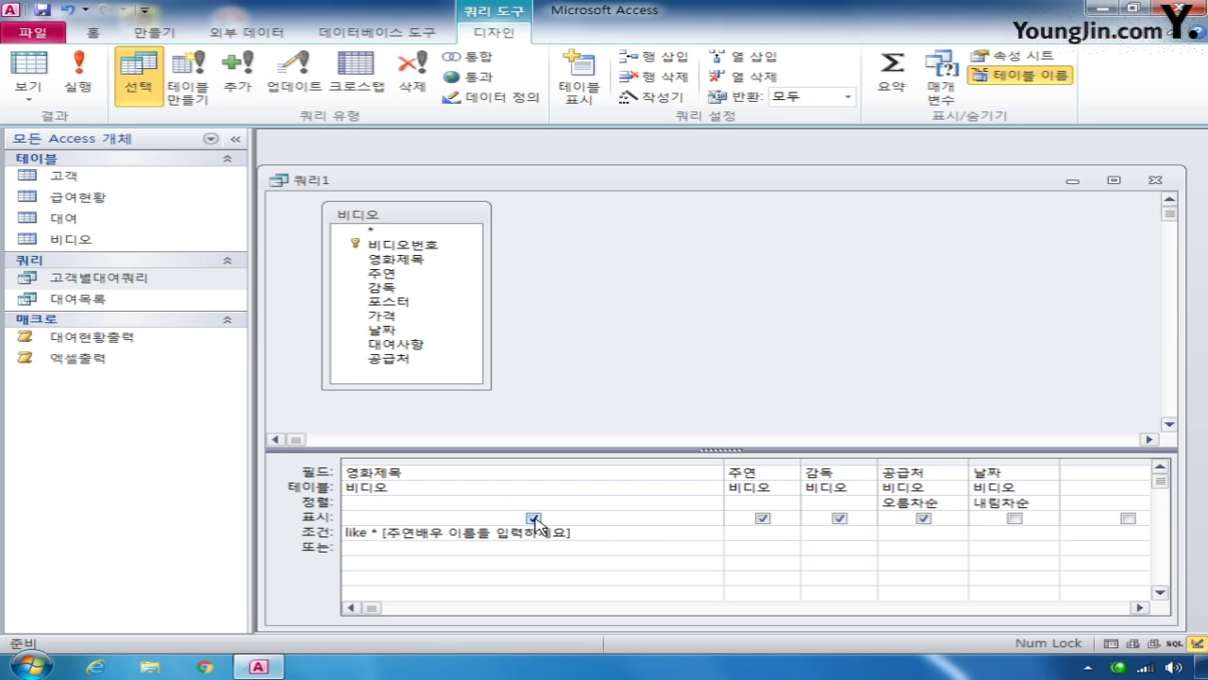
{"action": "left_click", "coordinate": [584, 531]}
{"action": "type", "text": "*"}
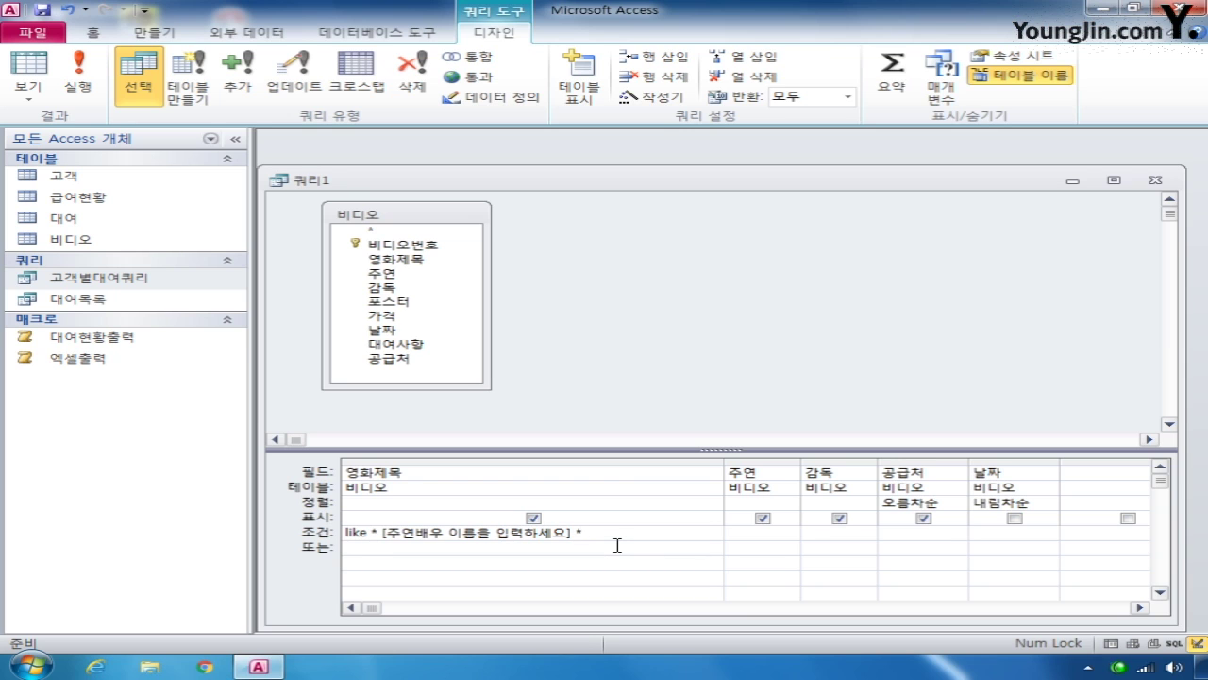
- Quote both asterisks and join the parts with &, making the 영화제목 criterion like "*" & [주연배우 이름을 입력하세요] & "*"
{"action": "left_click", "coordinate": [374, 535]}
{"action": "type", "text": "\"*\""}
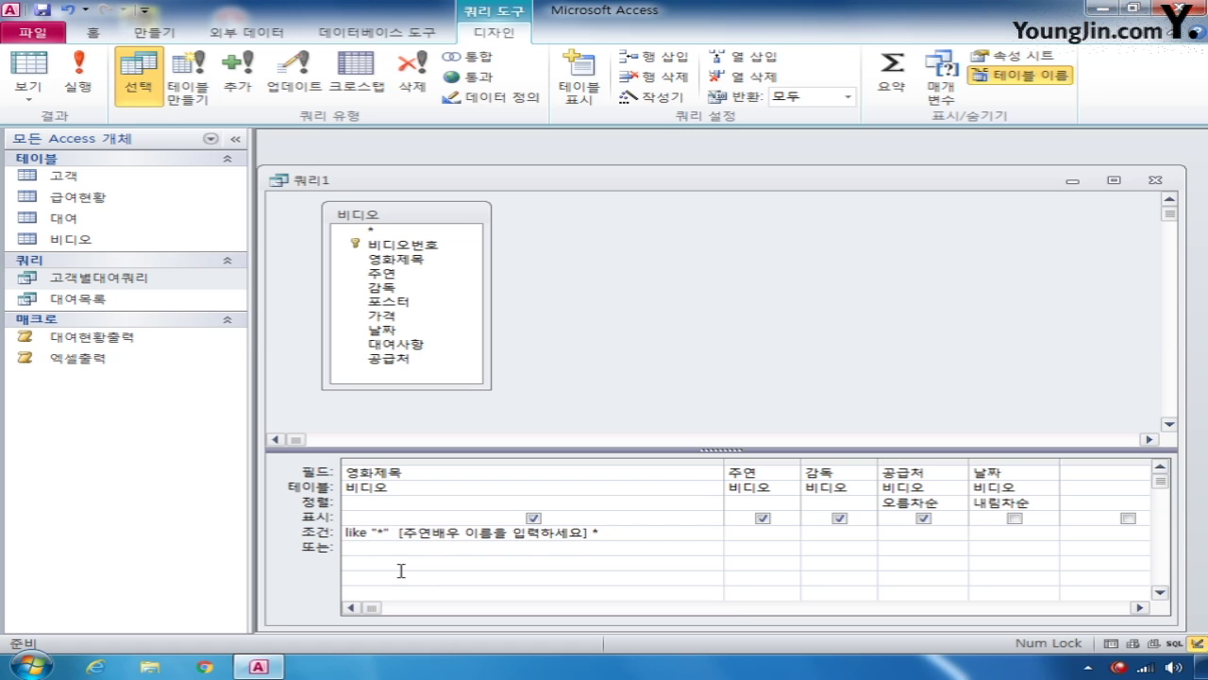
{"action": "type", "text": " &"}
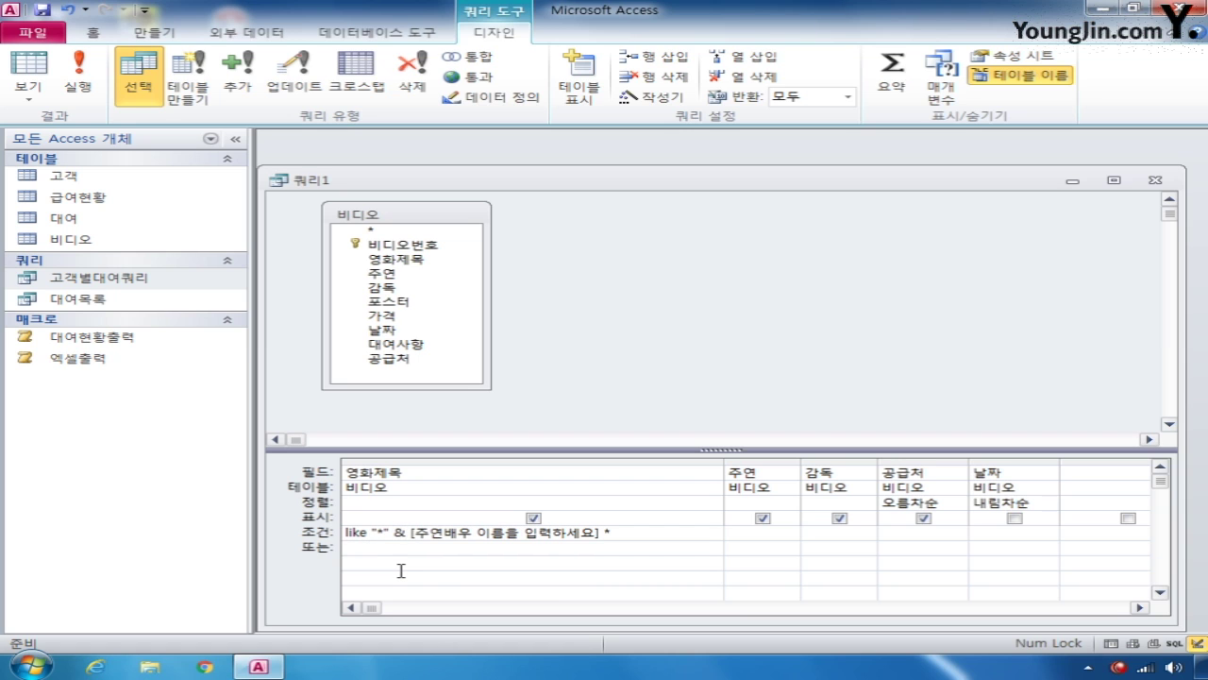
{"action": "left_click", "coordinate": [606, 535]}
{"action": "key", "text": "BackSpace"}
{"action": "key", "text": "BackSpace"}
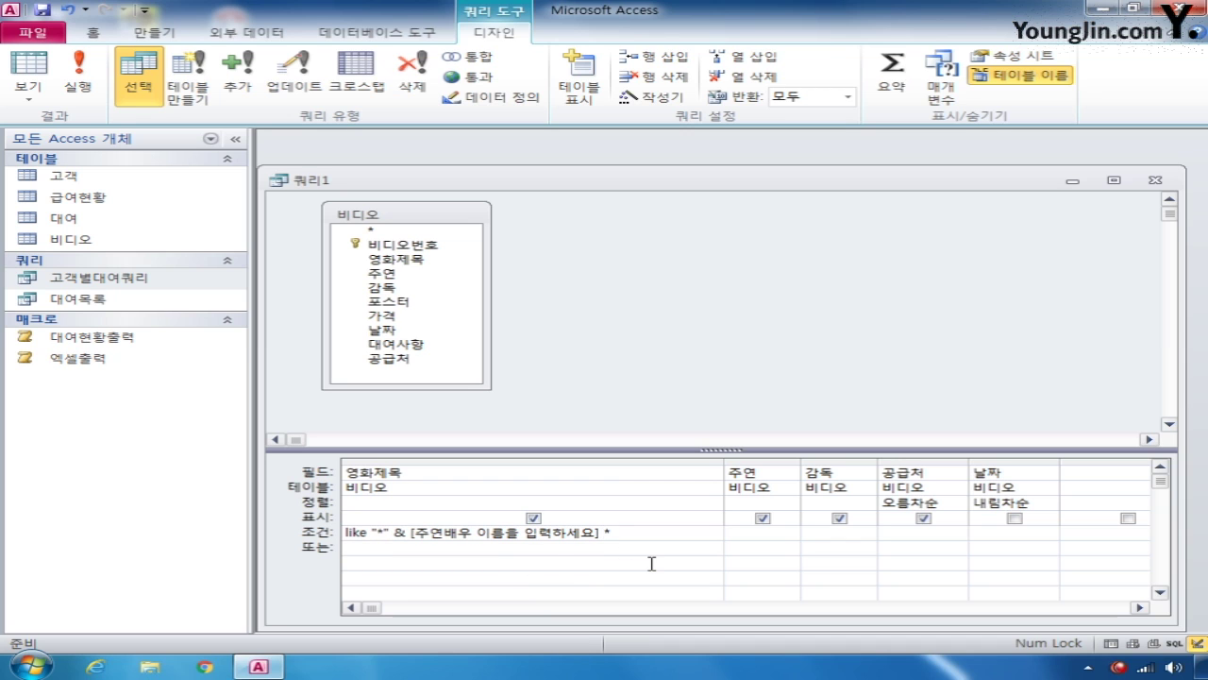
{"action": "type", "text": "& \""}
{"action": "key", "text": "Right"}
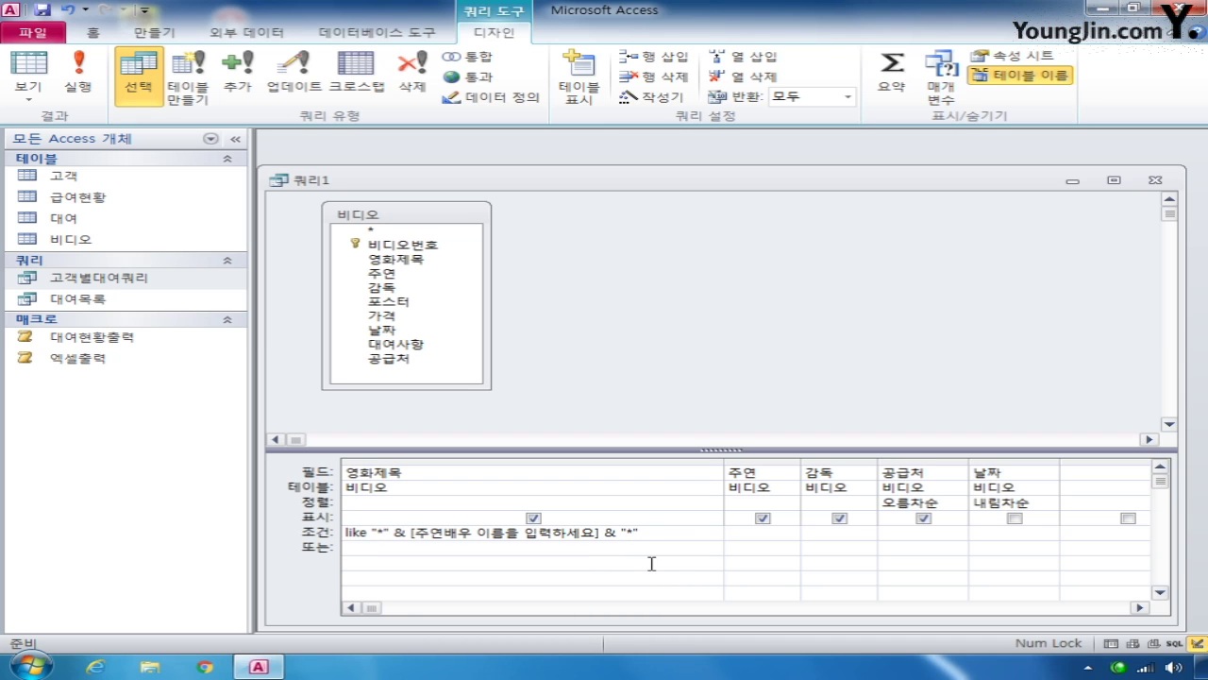
- Run the query and cancel its prompt, check the actor names in the 비디오 table's 주연 column, and close the table without saving its layout
{"action": "left_click", "coordinate": [79, 81]}
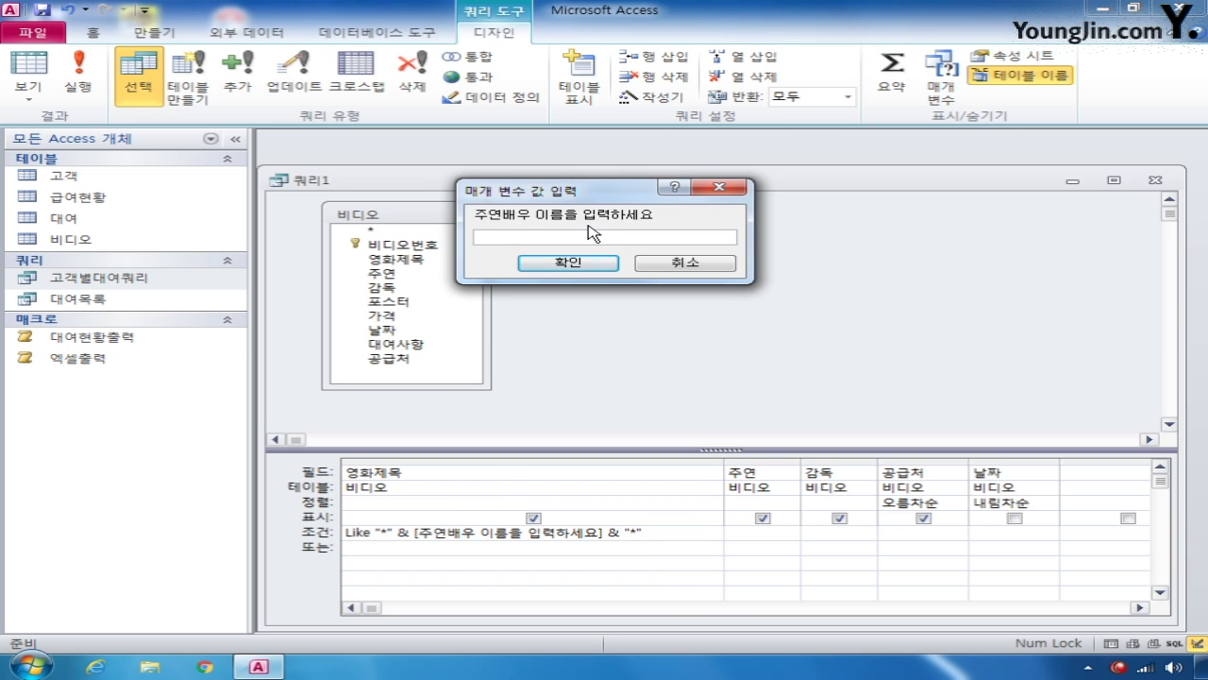
{"action": "left_click", "coordinate": [719, 187]}
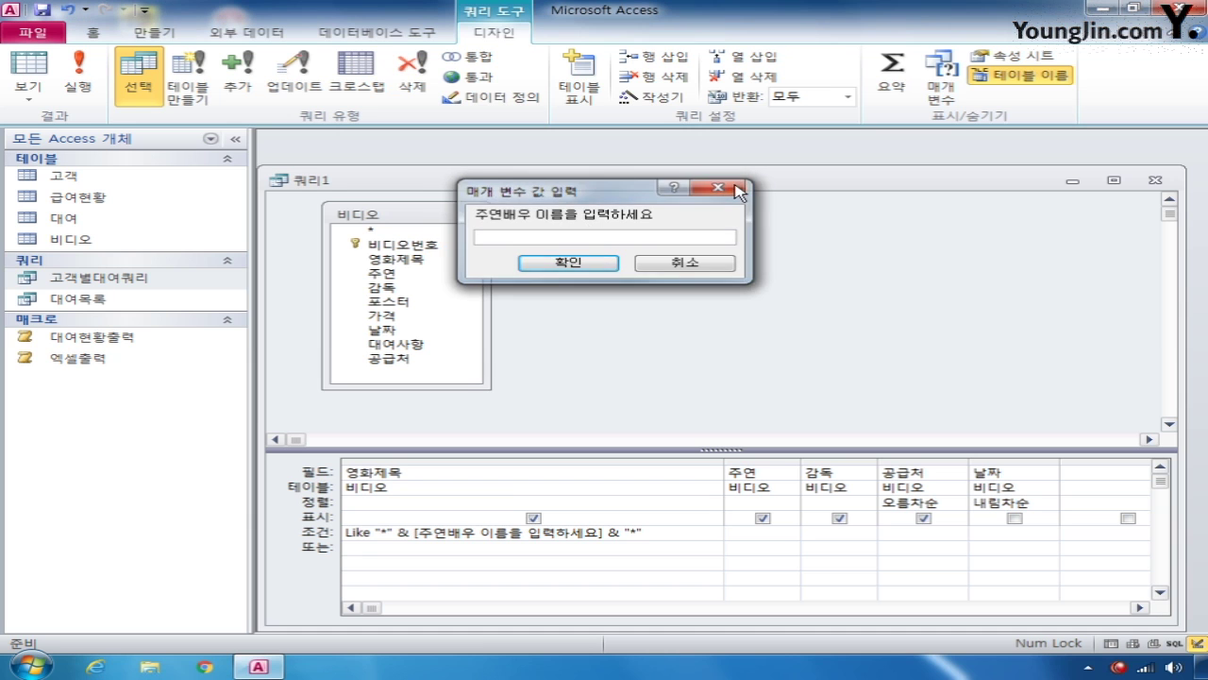
{"action": "double_click", "coordinate": [83, 241]}
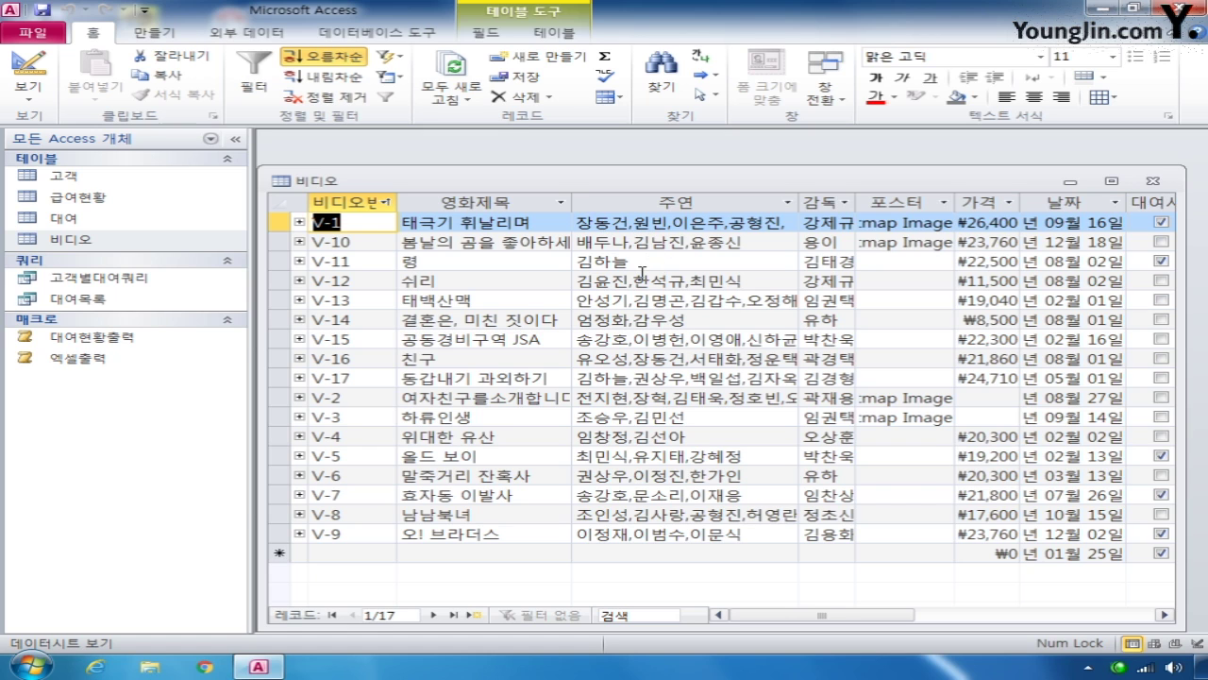
{"action": "left_click_drag", "start_coordinate": [799, 202], "coordinate": [952, 202]}
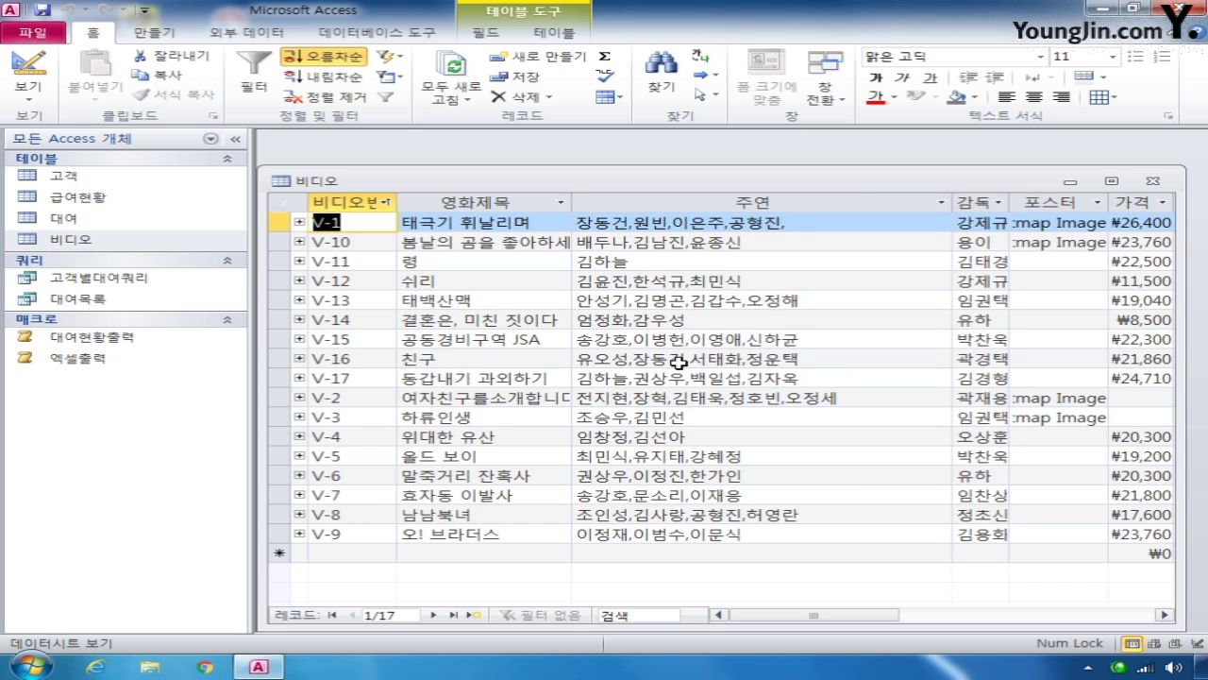
{"action": "left_click", "coordinate": [1153, 180]}
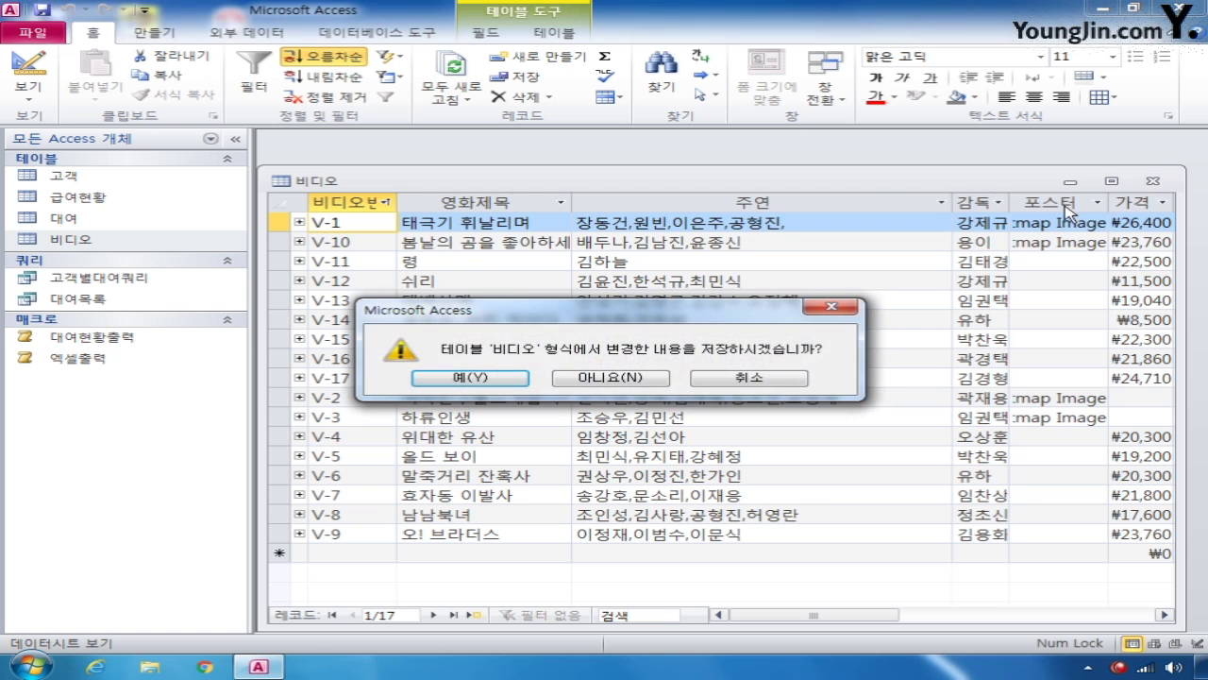
{"action": "left_click", "coordinate": [637, 379]}
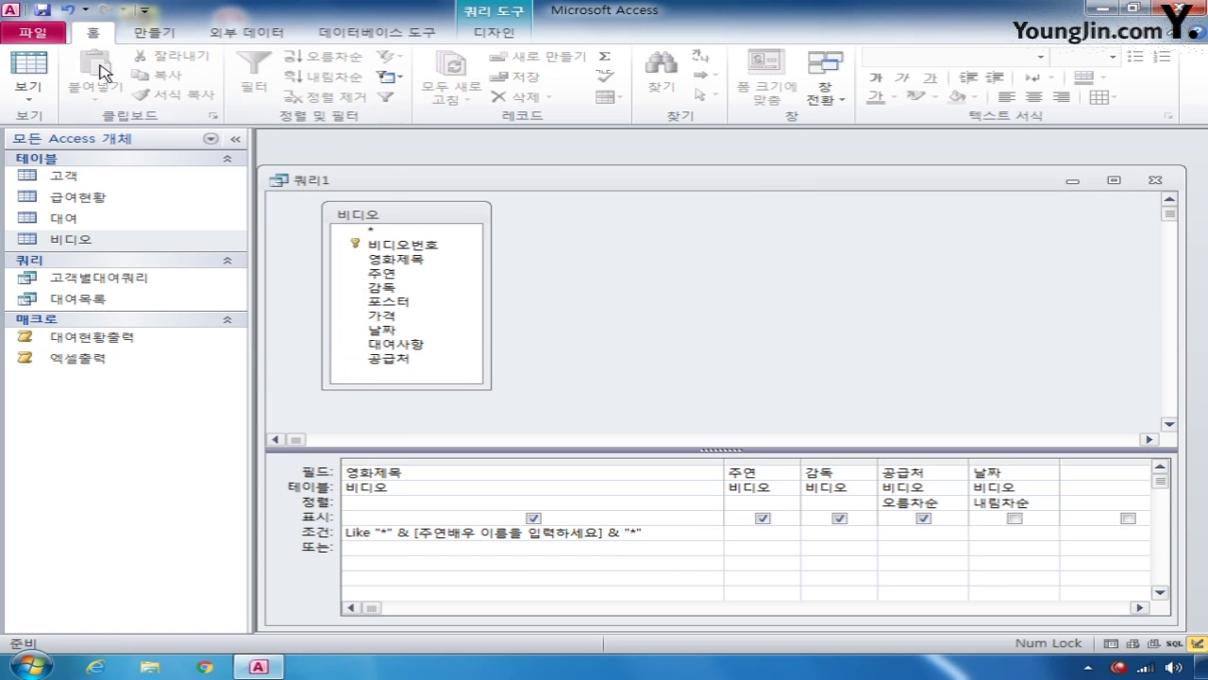
- Show the query's datasheet using 장동건 as the lead actor parameter
{"action": "left_click", "coordinate": [31, 97]}
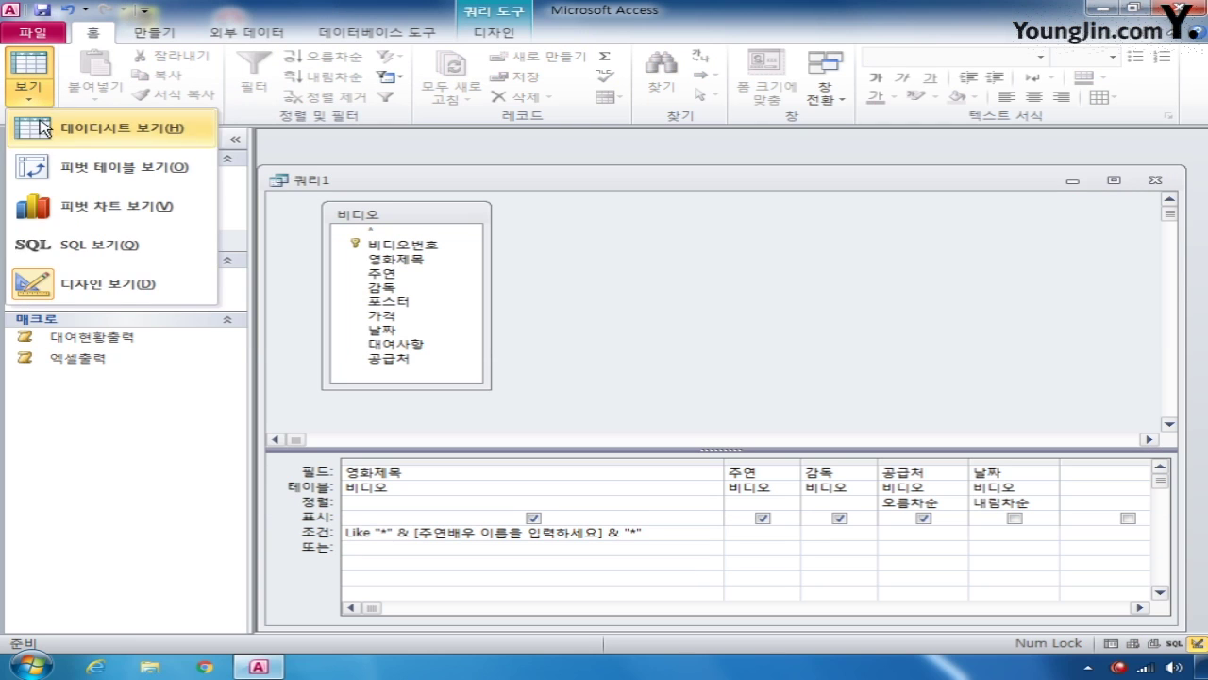
{"action": "left_click", "coordinate": [102, 126]}
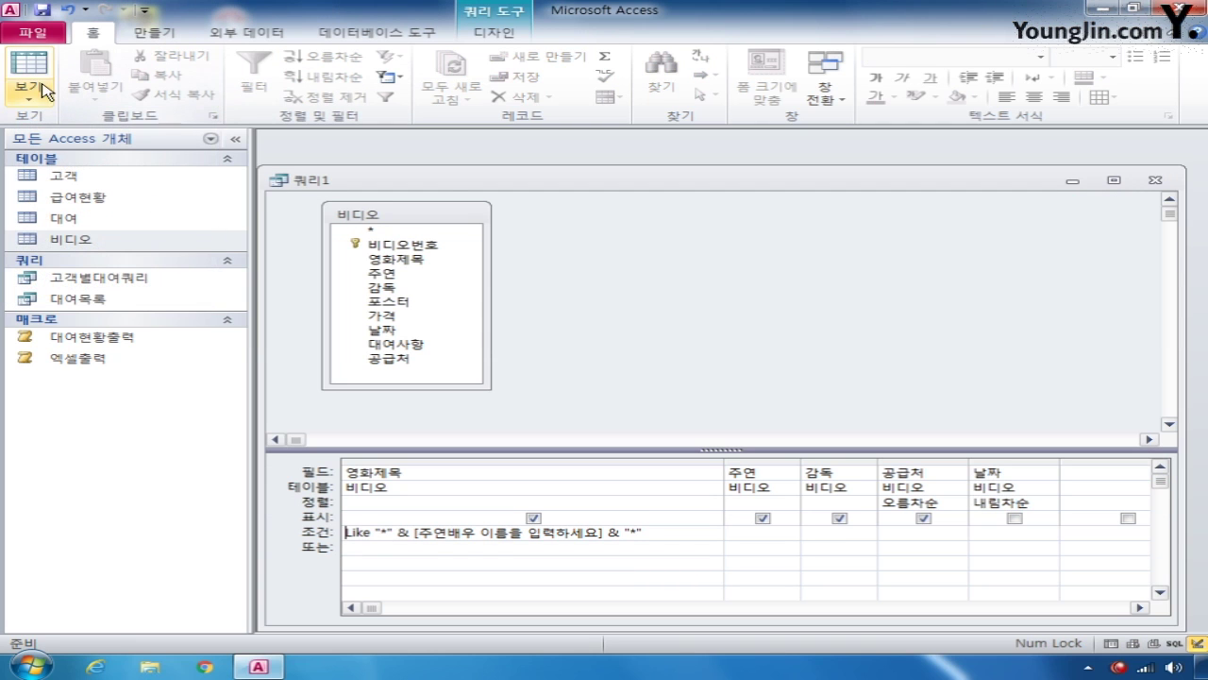
{"action": "left_click_drag", "start_coordinate": [475, 179], "coordinate": [496, 165]}
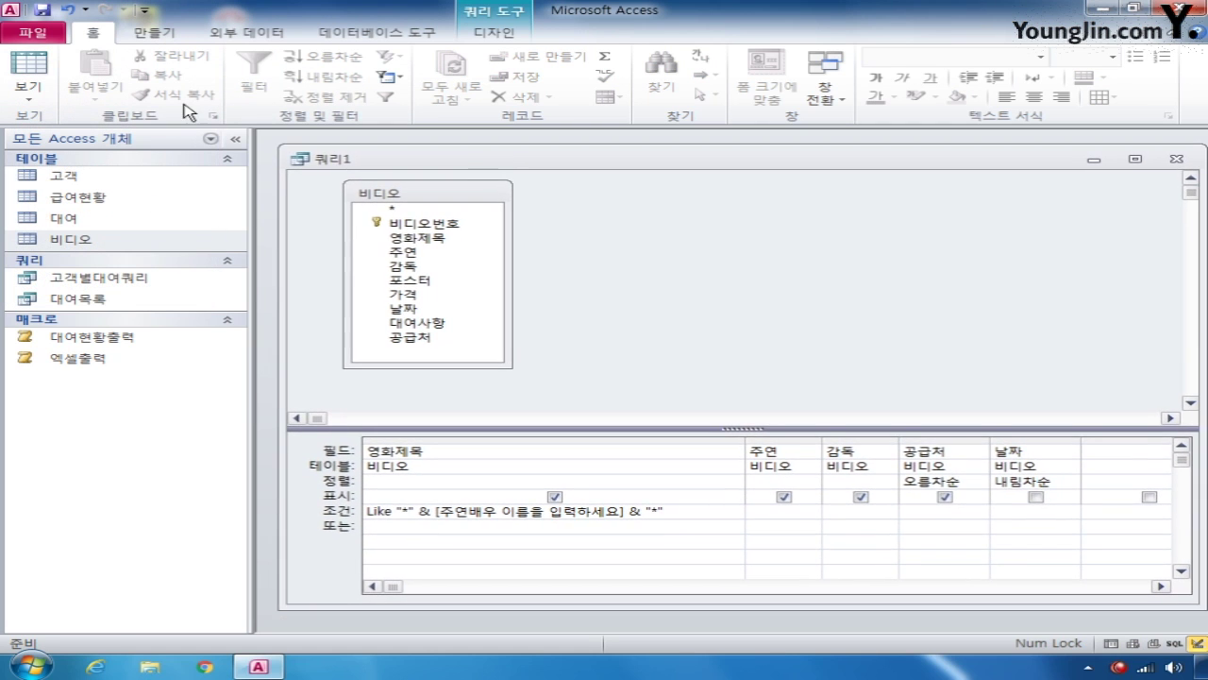
{"action": "left_click", "coordinate": [28, 70]}
{"action": "type", "text": "장"}
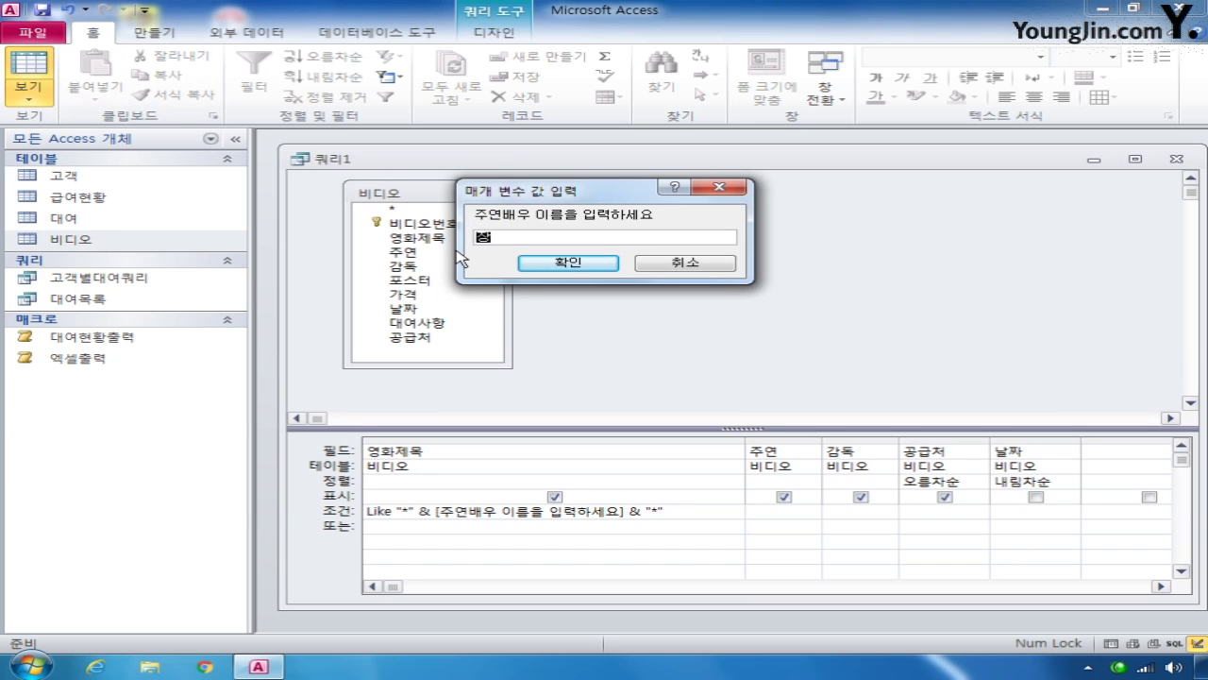
{"action": "type", "text": "동건"}
{"action": "left_click", "coordinate": [584, 261]}
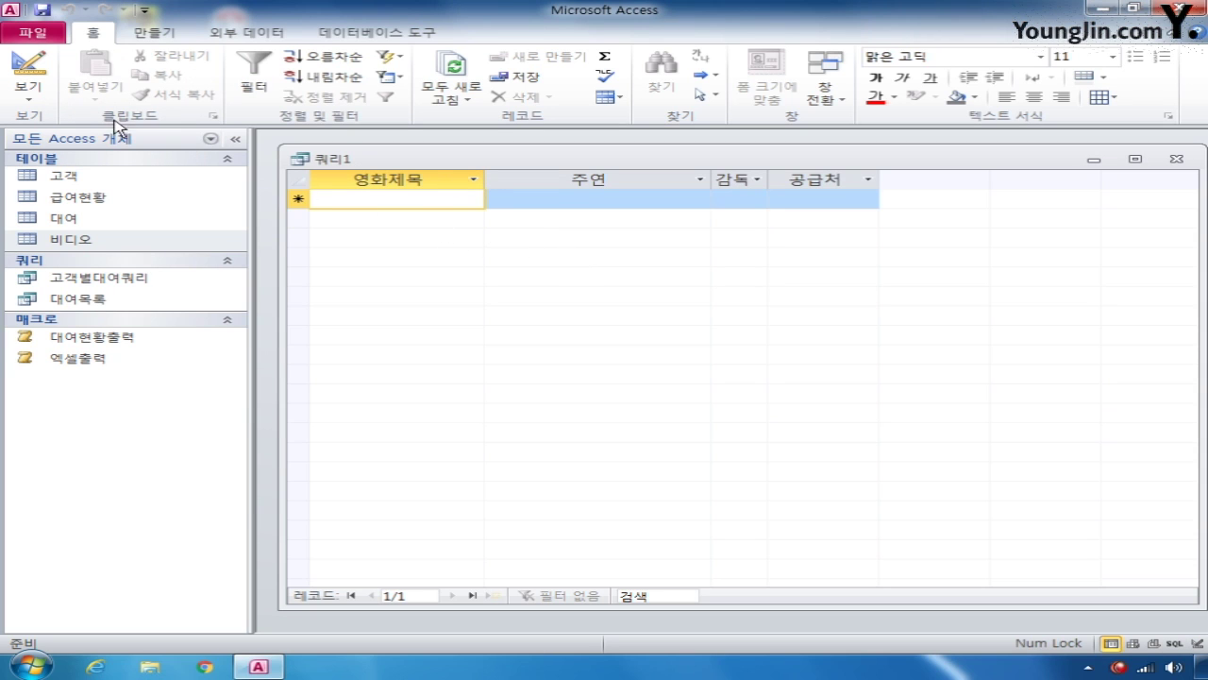
- Move the Like criterion from the 영화제목 field to the 주연 field, narrowing the 영화제목 column and widening the 주연 column
{"action": "left_click", "coordinate": [29, 74]}
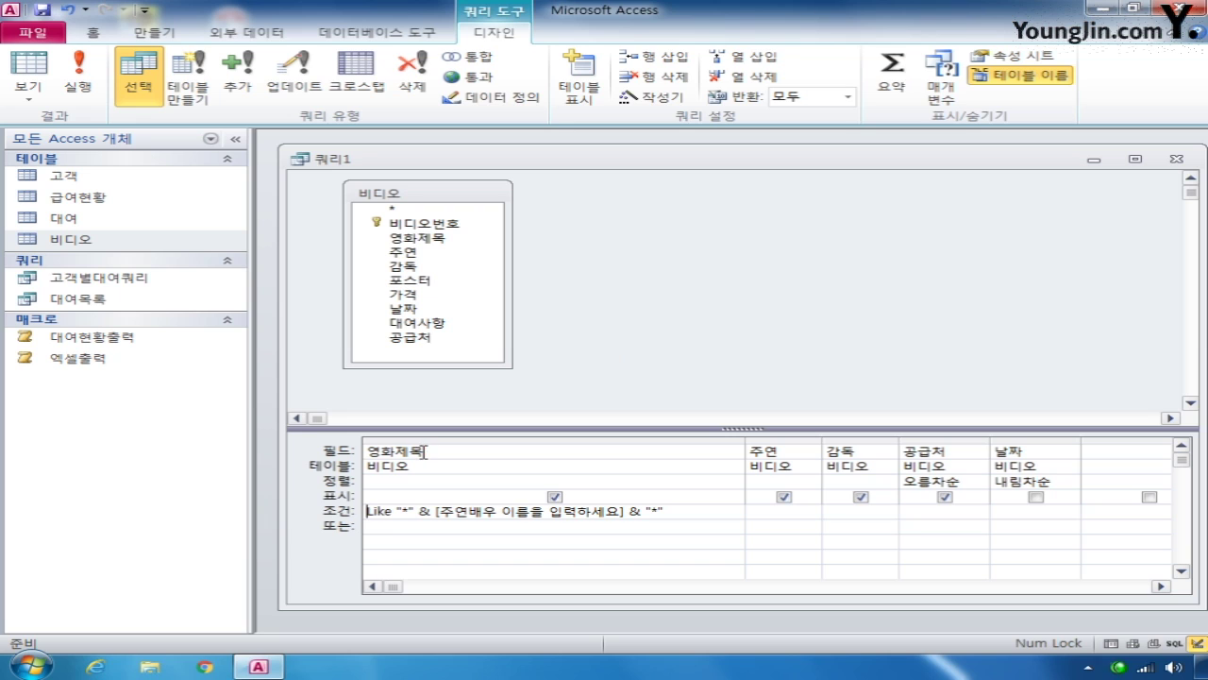
{"action": "left_click_drag", "start_coordinate": [667, 510], "coordinate": [364, 522]}
{"action": "key", "text": "ctrl+c"}
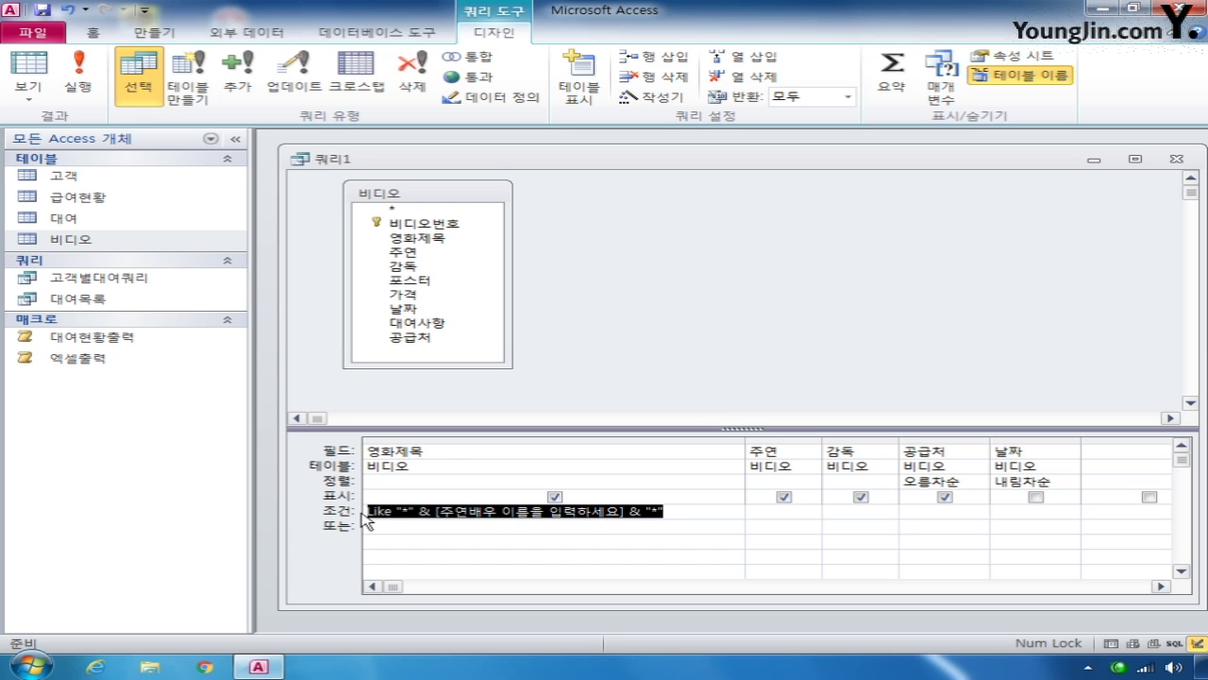
{"action": "key", "text": "Delete"}
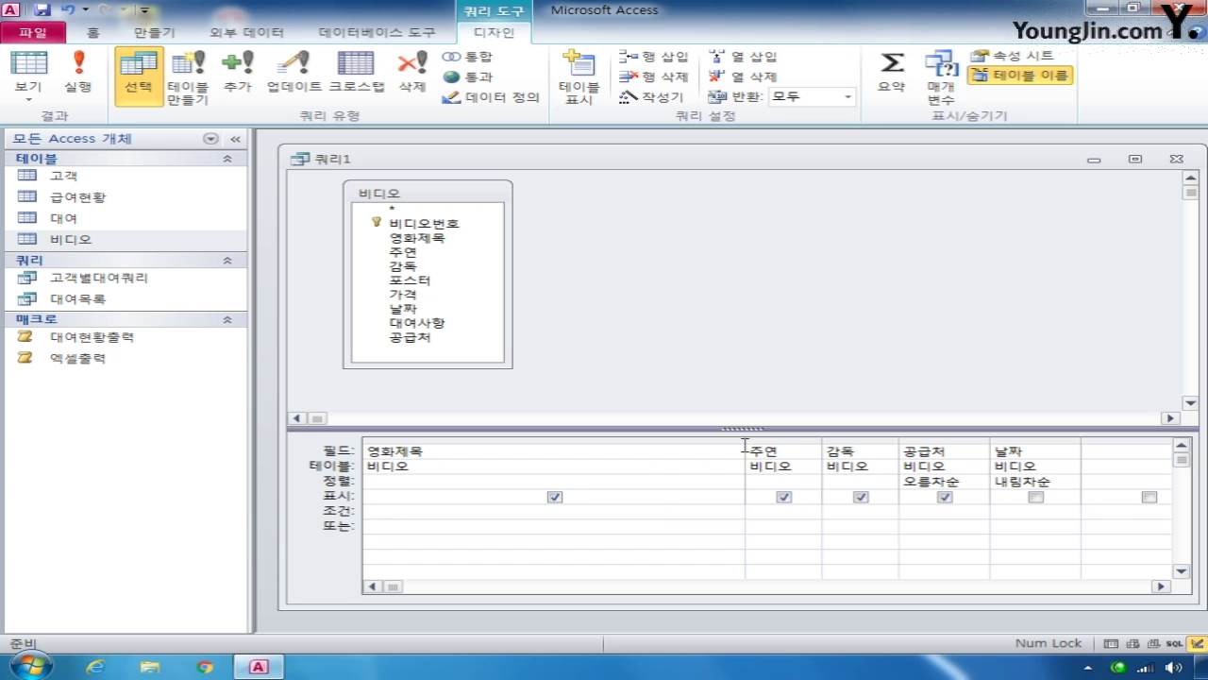
{"action": "left_click_drag", "start_coordinate": [745, 444], "coordinate": [439, 442]}
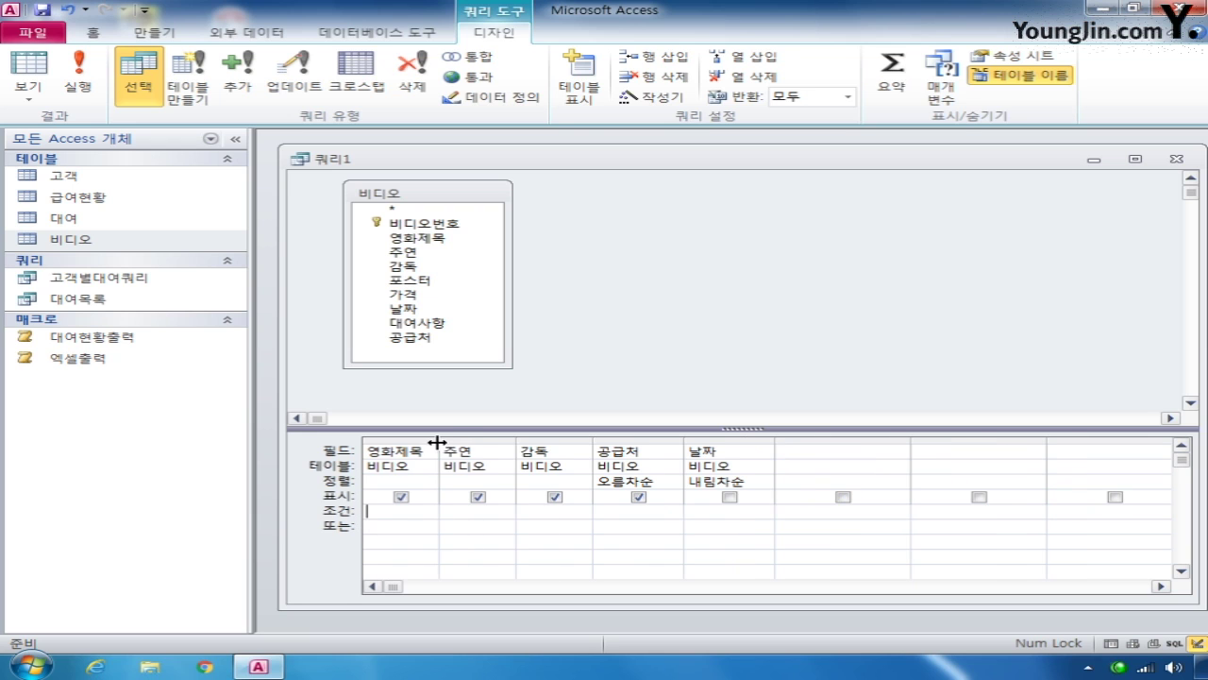
{"action": "left_click_drag", "start_coordinate": [517, 443], "coordinate": [805, 440]}
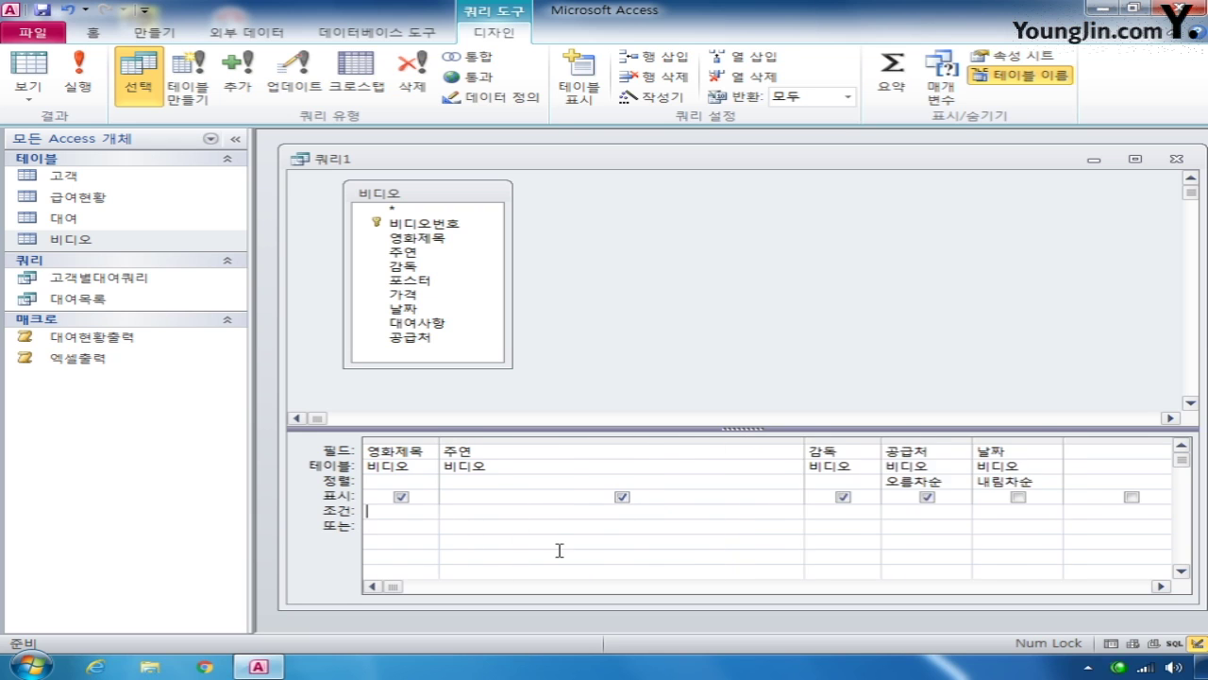
{"action": "left_click", "coordinate": [468, 511]}
{"action": "key", "text": "ctrl+v"}
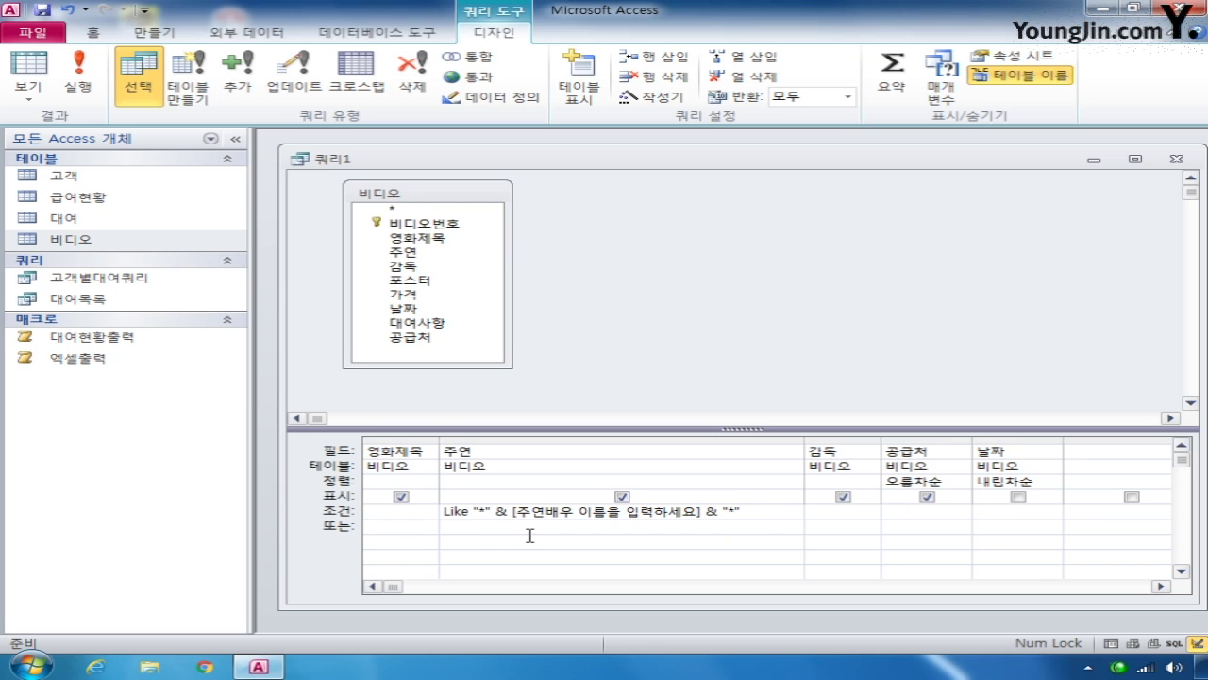
- Run the corrected query with 장동건 as the lead actor parameter
{"action": "left_click", "coordinate": [79, 76]}
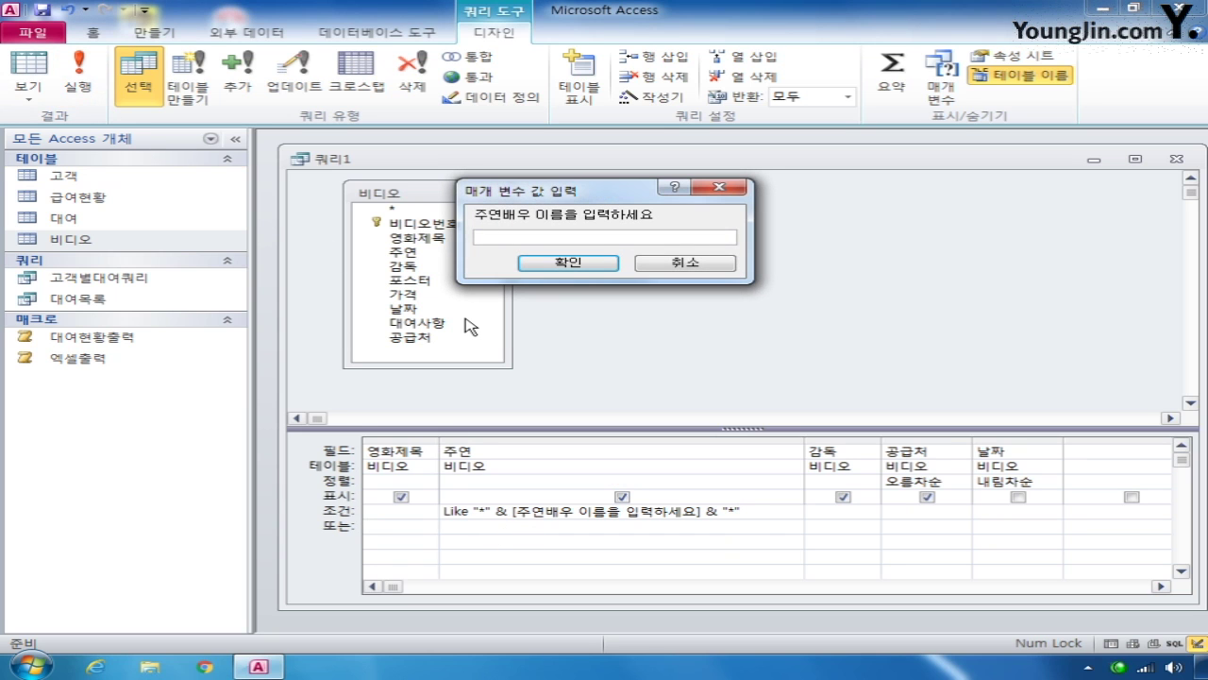
{"action": "type", "text": "송동건"}
{"action": "key", "text": "Return"}
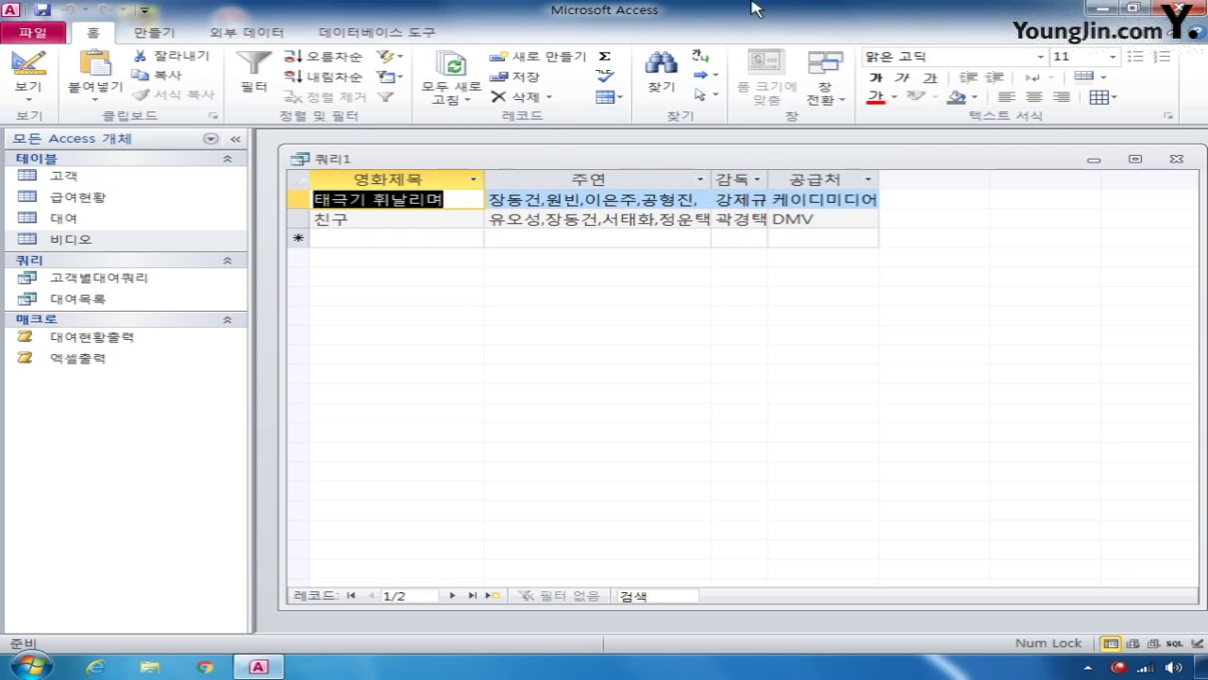
- Close the query and save it as 배우별영화조회
{"action": "left_click", "coordinate": [1177, 159]}
{"action": "left_click", "coordinate": [470, 378]}
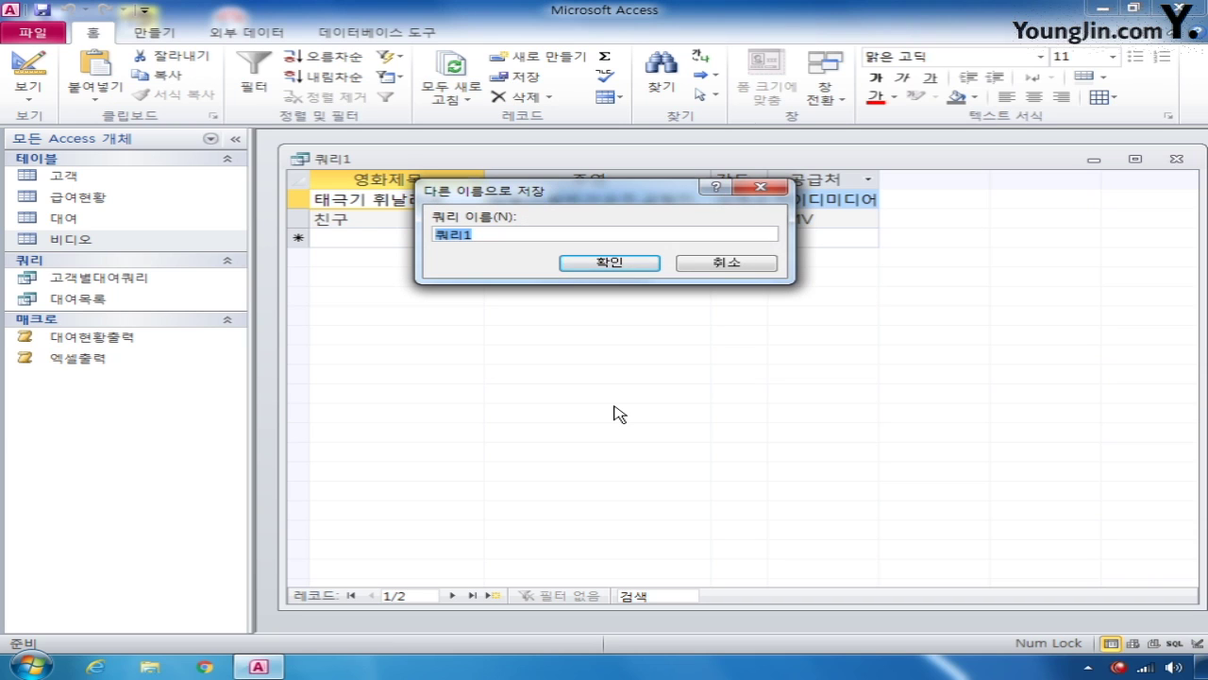
{"action": "type", "text": "배우별영화조회"}
{"action": "key", "text": "Return"}
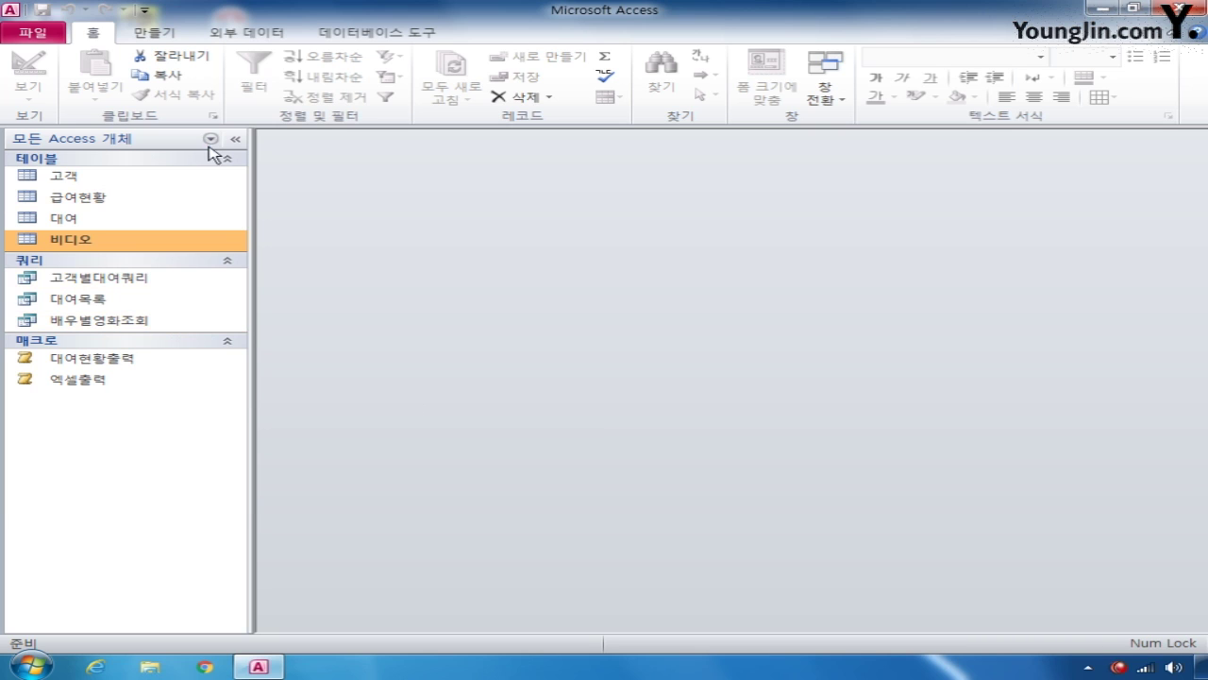
- Create a new query in design view based on the 고객 table
{"action": "left_click", "coordinate": [171, 36]}
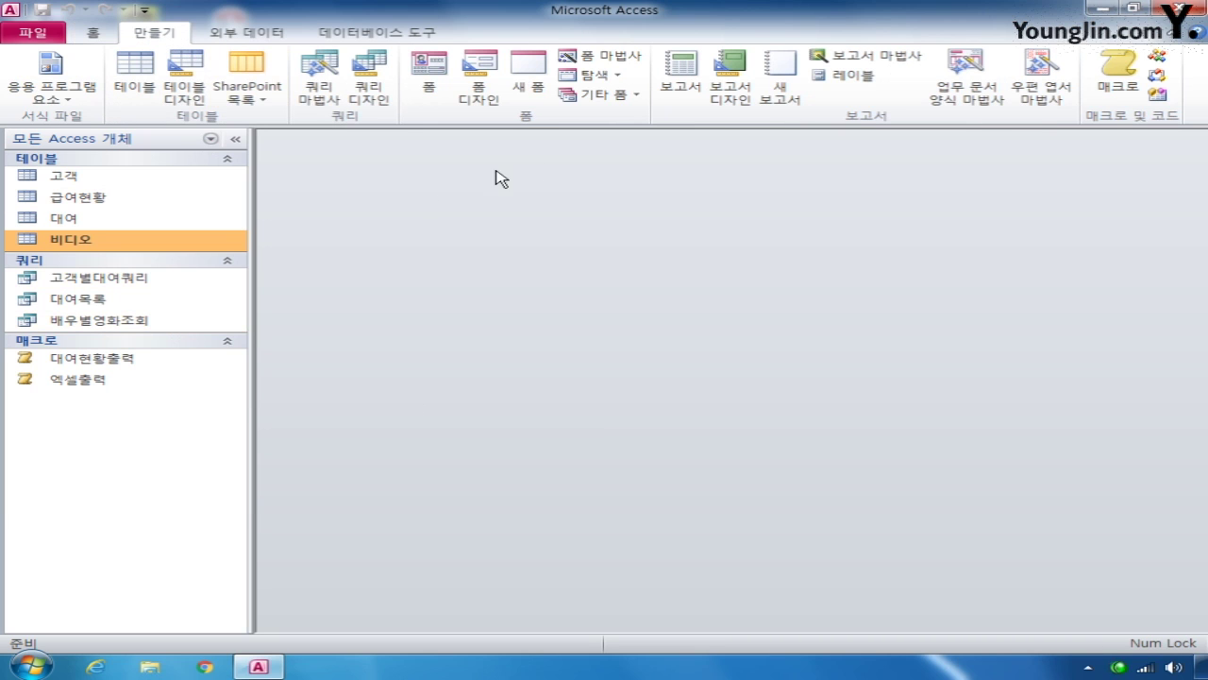
{"action": "left_click", "coordinate": [369, 85]}
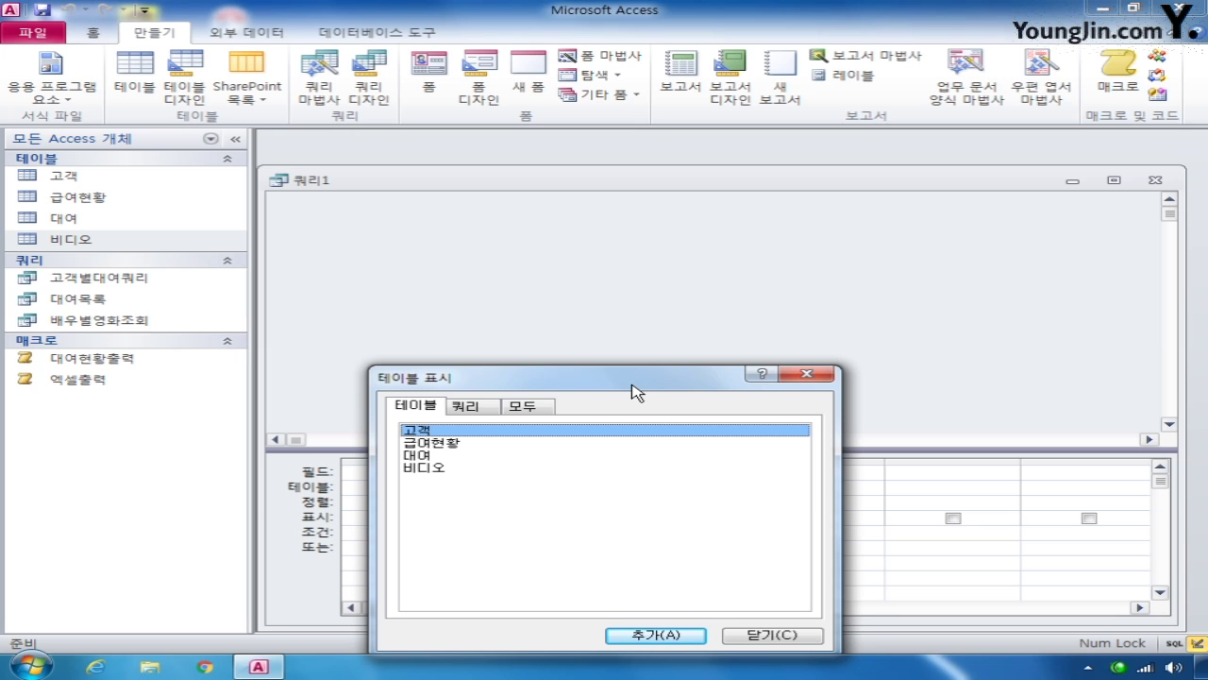
{"action": "double_click", "coordinate": [467, 433]}
{"action": "left_click", "coordinate": [755, 637]}
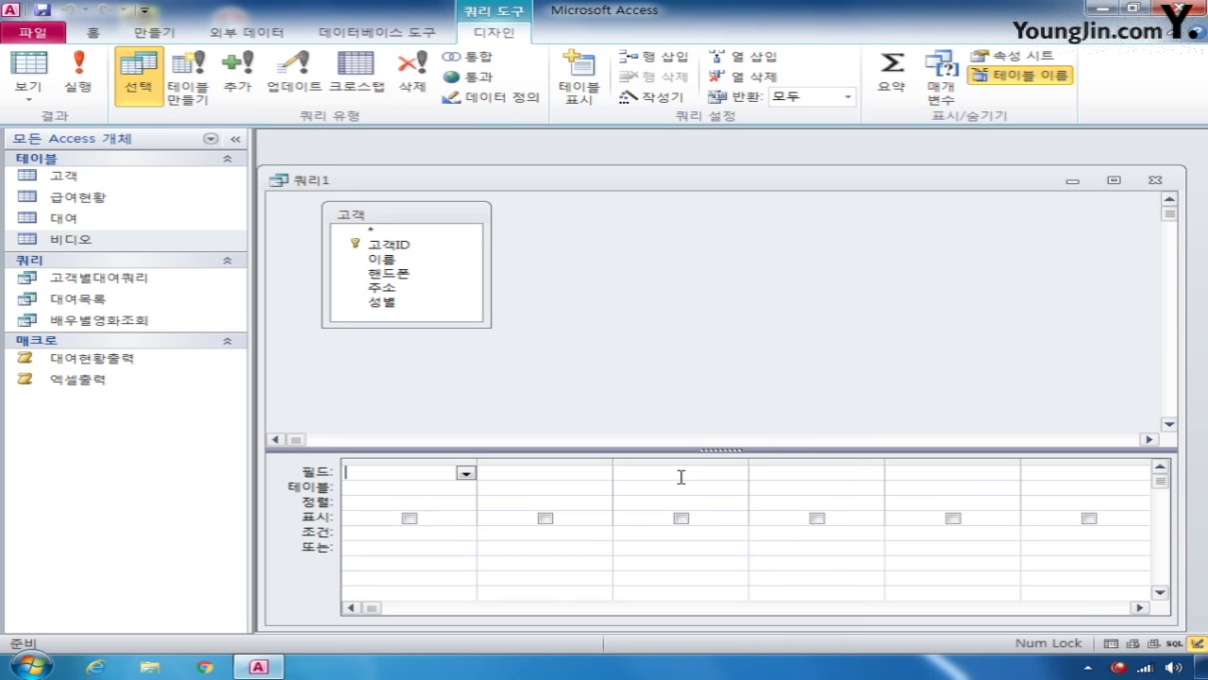
- Add the 고객ID, 이름, 핸드폰 and 성별 fields of the 고객 table to the query grid
{"action": "left_click", "coordinate": [392, 246]}
{"action": "double_click", "coordinate": [392, 247]}
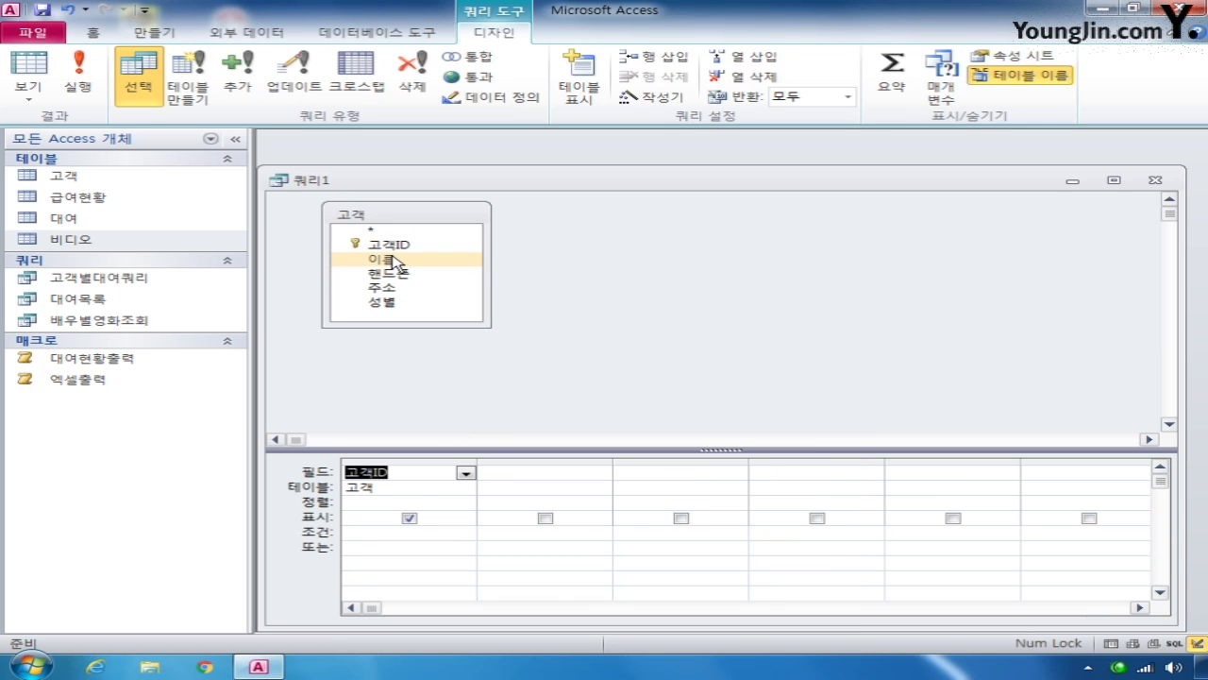
{"action": "double_click", "coordinate": [404, 259]}
{"action": "double_click", "coordinate": [415, 275]}
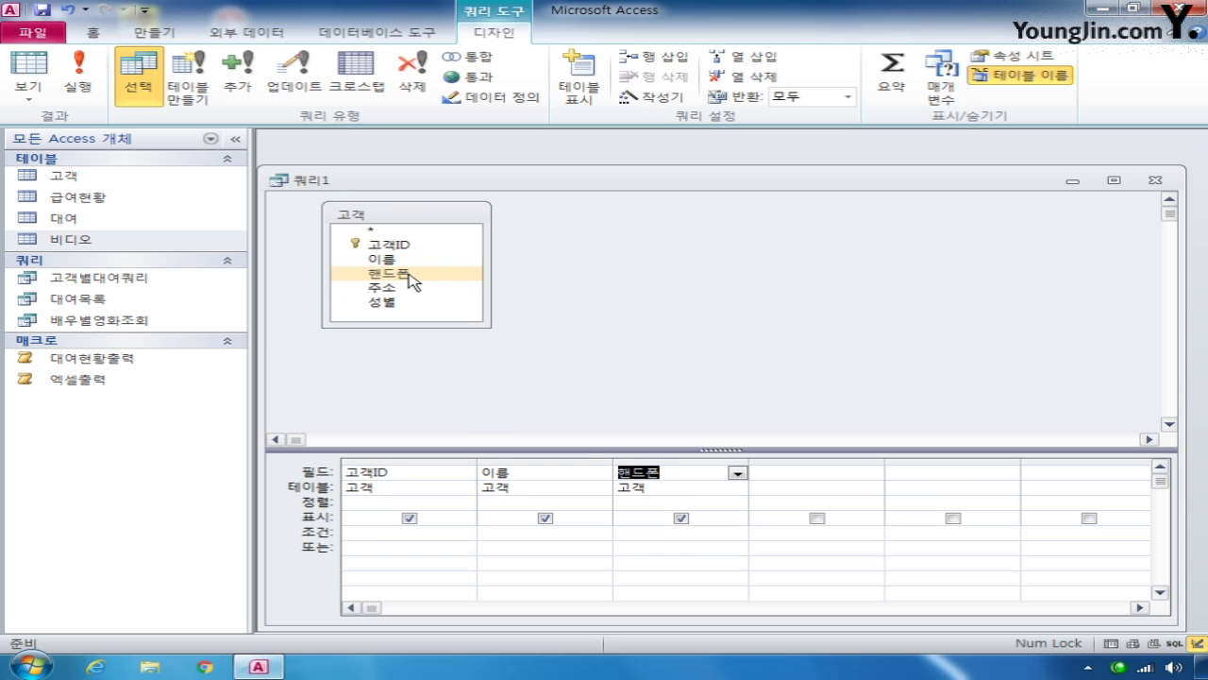
{"action": "left_click", "coordinate": [413, 288]}
{"action": "double_click", "coordinate": [401, 302]}
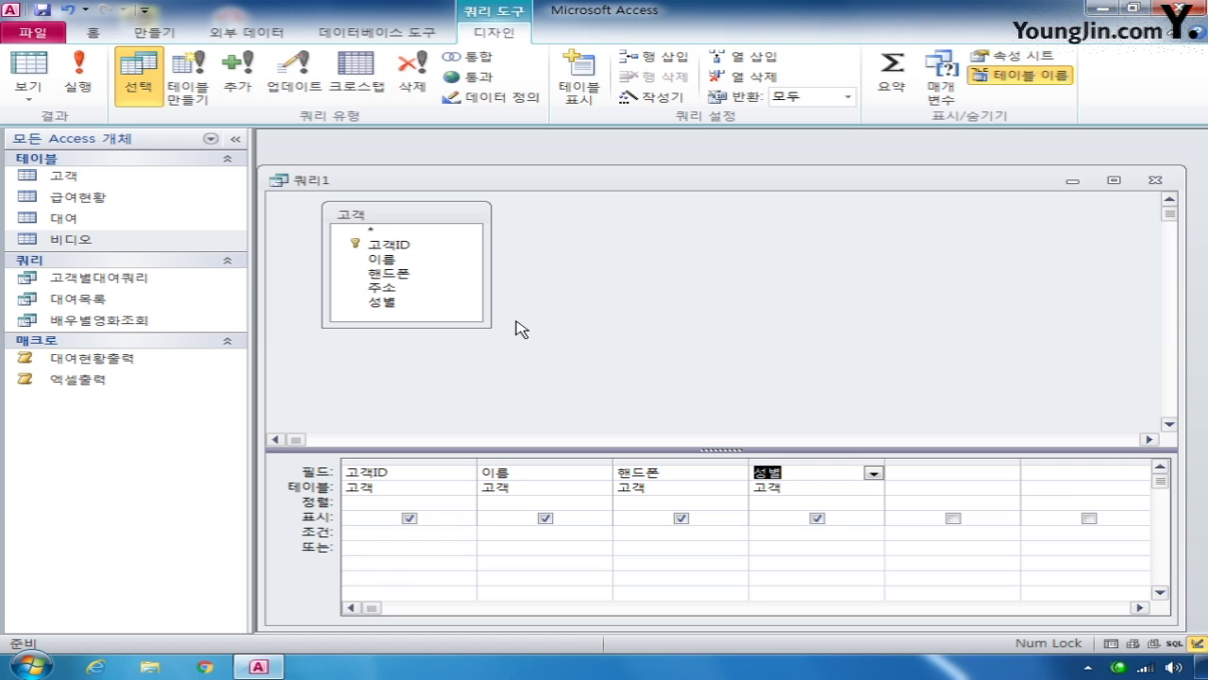
- Open the 고객 and 대여 tables in turn to examine their customer records, closing each one again
{"action": "left_click_drag", "start_coordinate": [561, 184], "coordinate": [581, 159]}
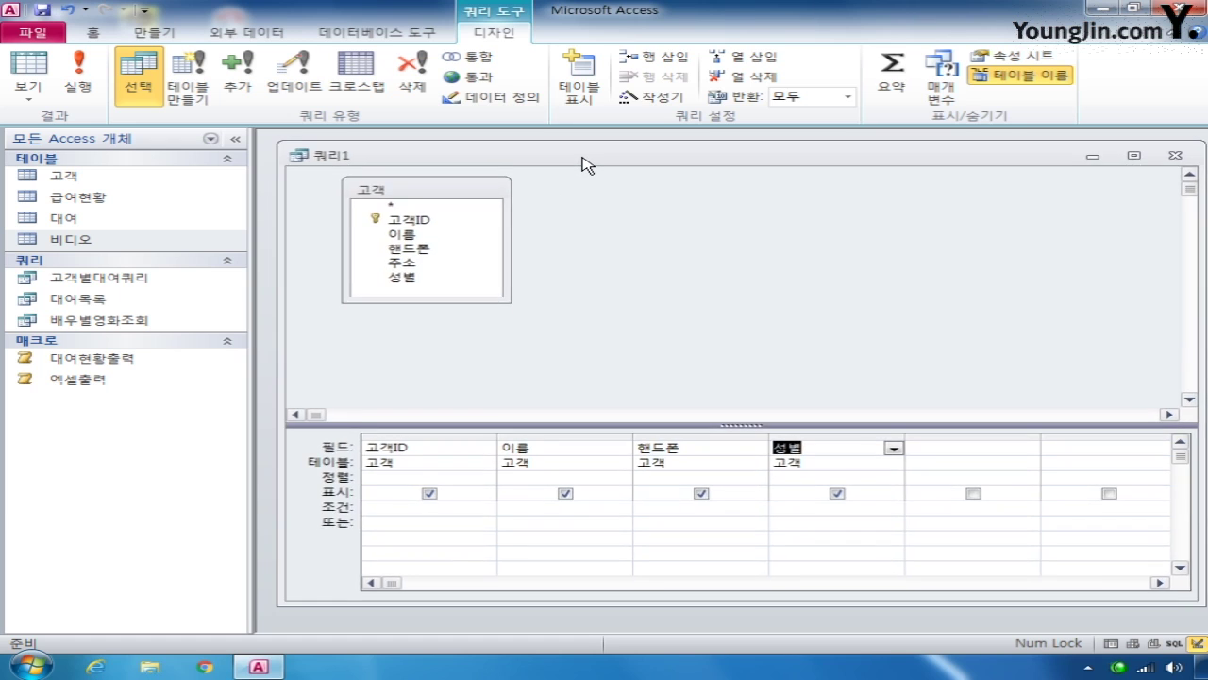
{"action": "double_click", "coordinate": [100, 178]}
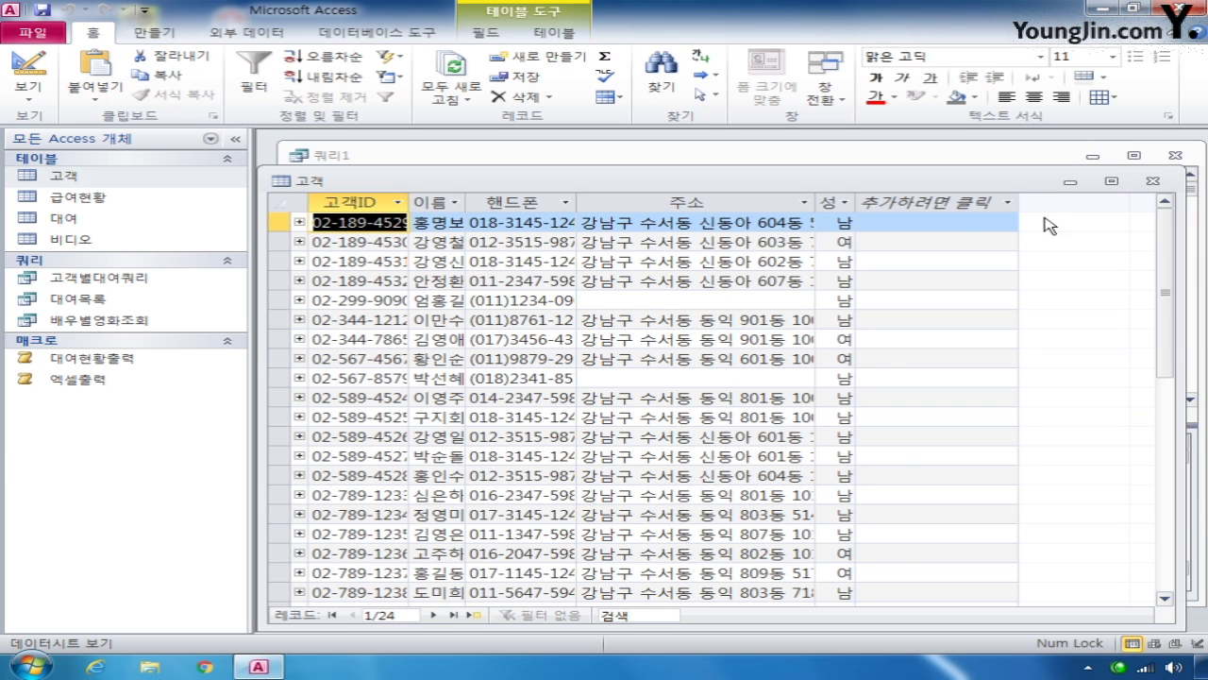
{"action": "left_click", "coordinate": [1153, 181]}
{"action": "double_click", "coordinate": [95, 219]}
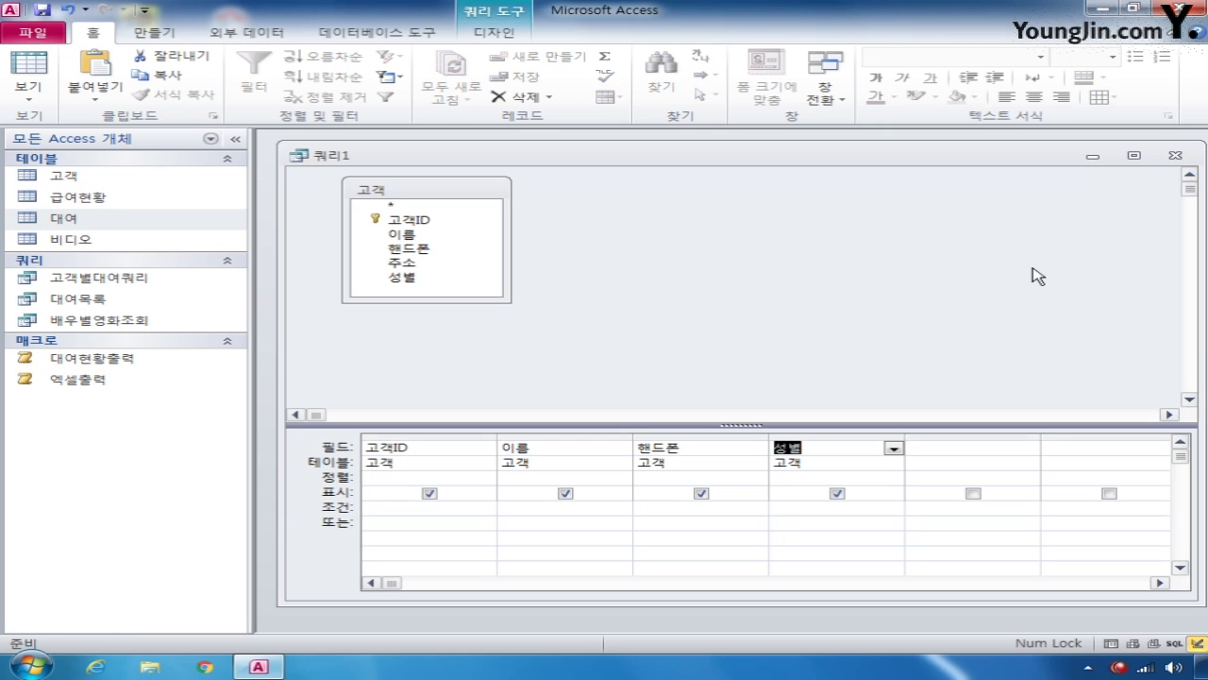
{"action": "left_click", "coordinate": [1153, 180]}
- Widen the 고객ID column in the query grid and set its criterion to not in (select 전화번호 from 대여)
{"action": "left_click_drag", "start_coordinate": [495, 436], "coordinate": [766, 436]}
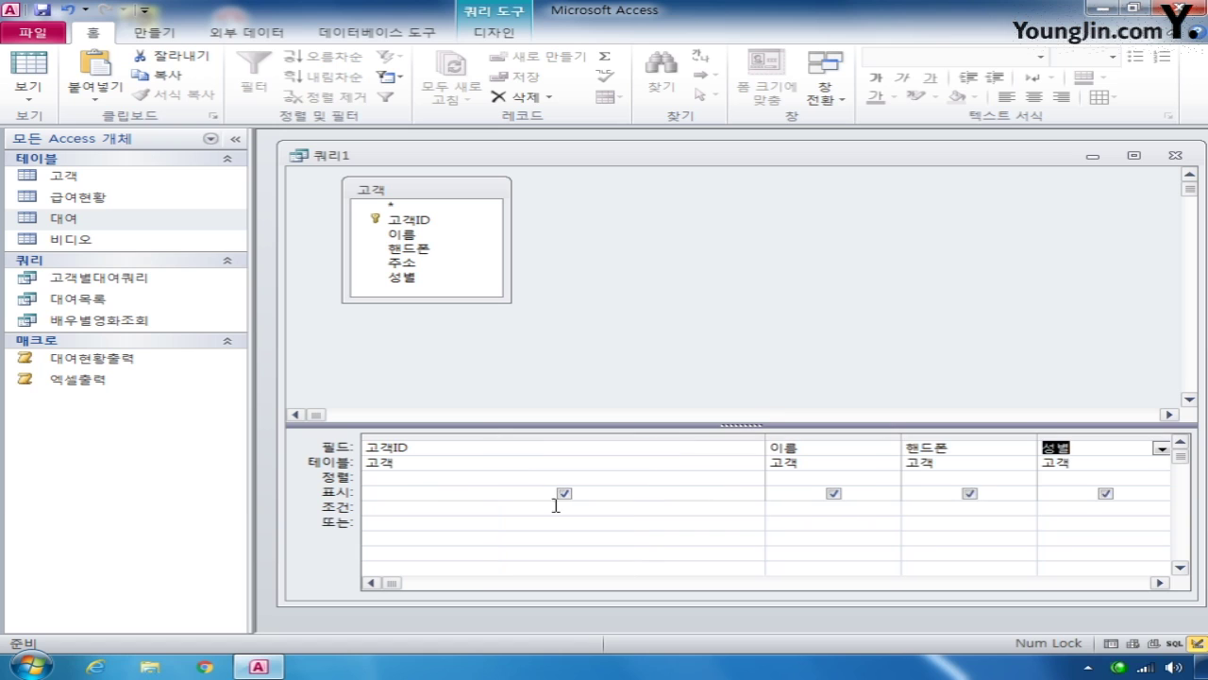
{"action": "left_click", "coordinate": [392, 508]}
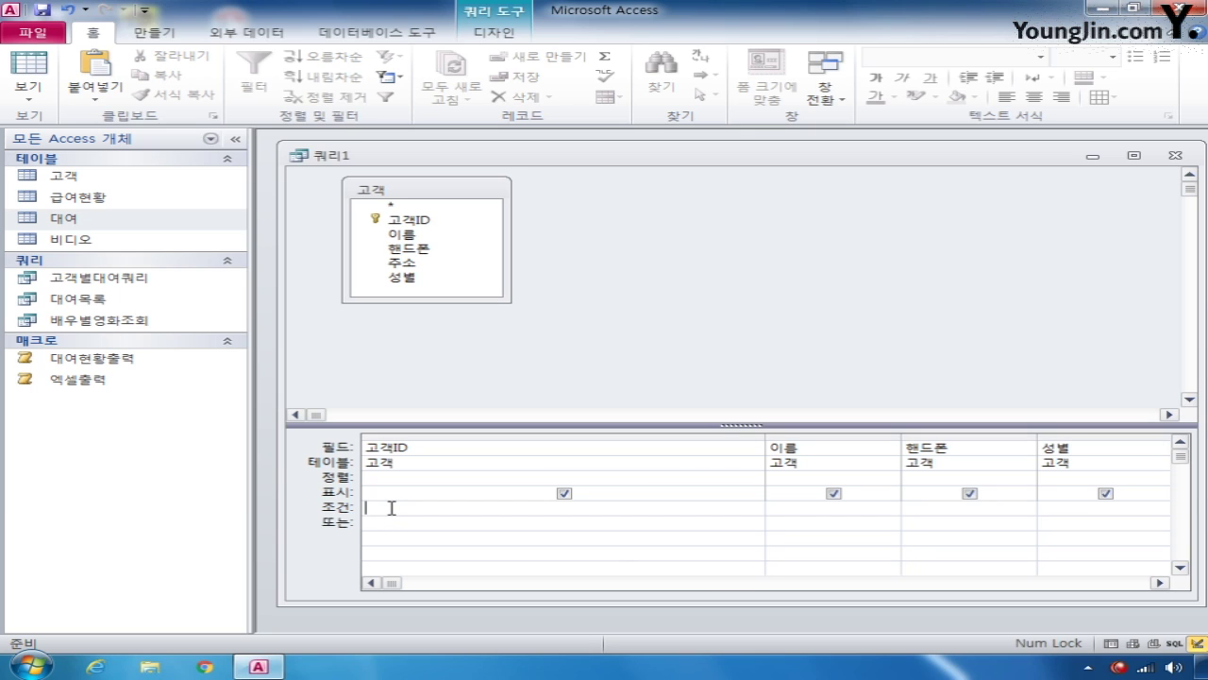
{"action": "type", "text": "not in"}
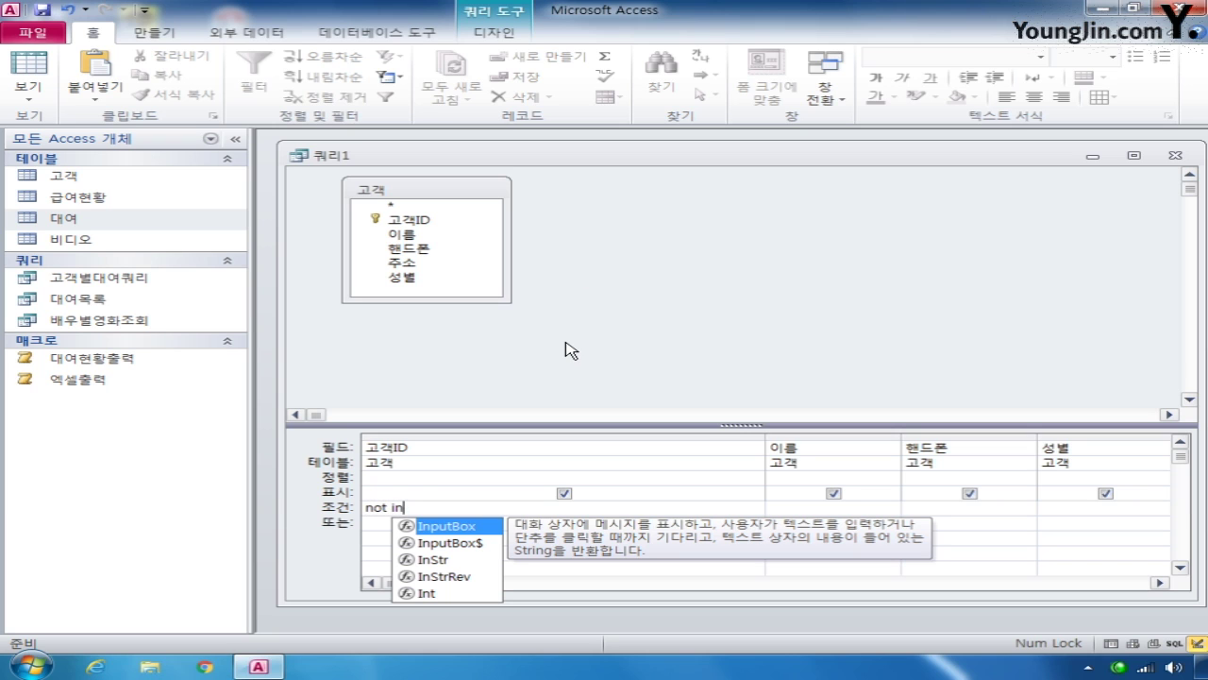
{"action": "type", "text": " (se"}
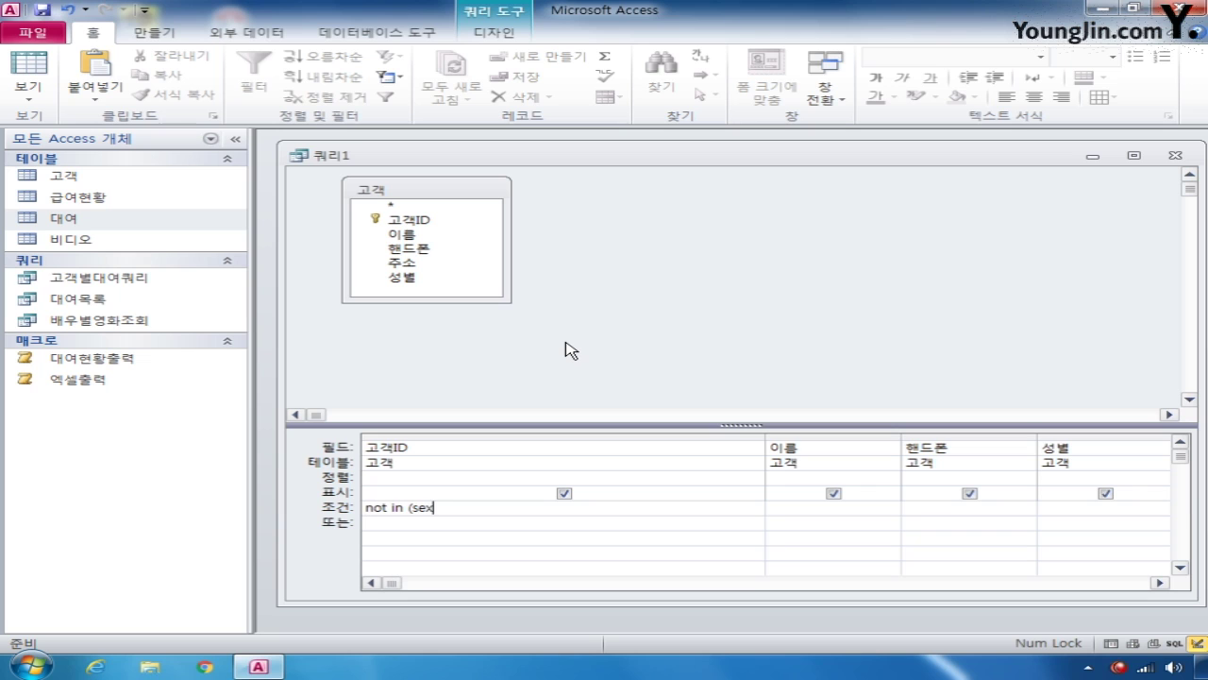
{"action": "type", "text": "lect 전화번호 fr"}
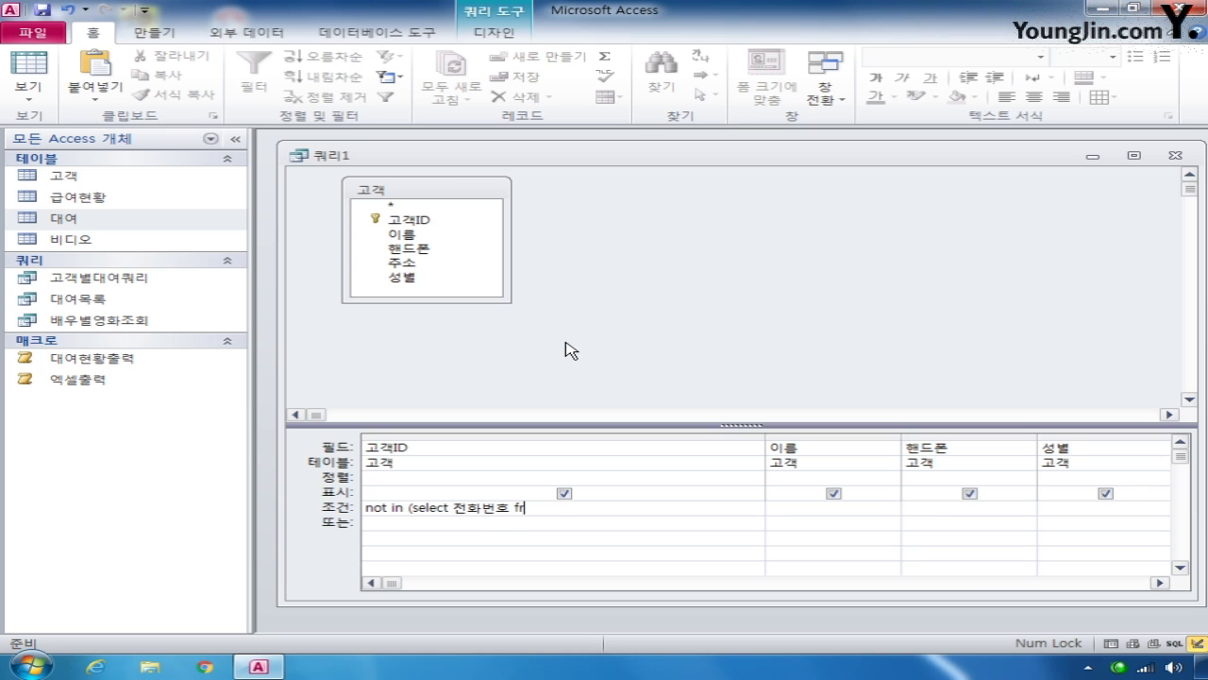
{"action": "type", "text": "om 대여"}
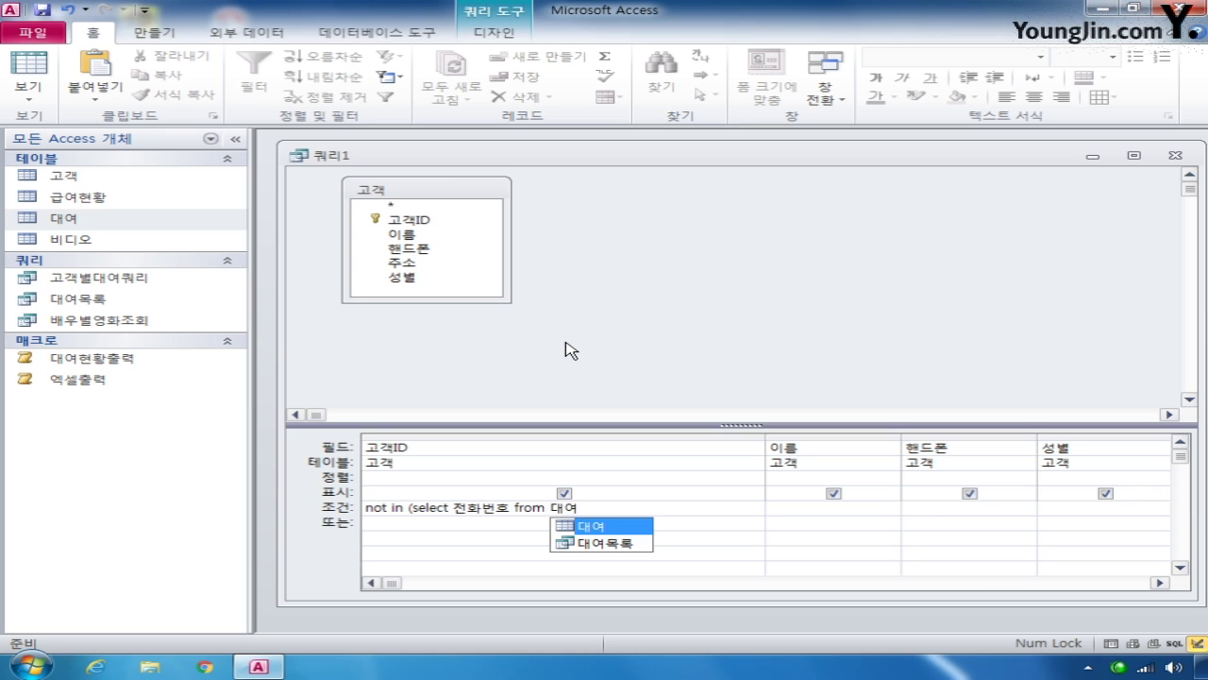
{"action": "type", "text": ")"}
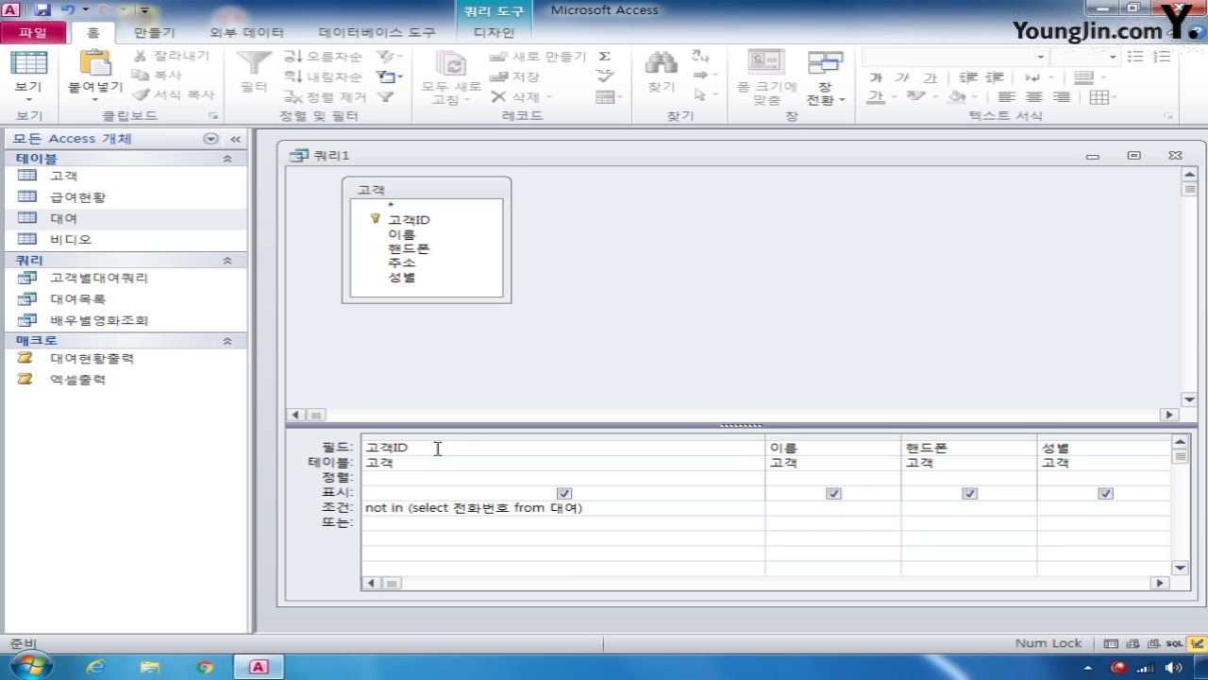
- Close the query and save it as 대여실적이없는고객조회
{"action": "left_click", "coordinate": [1177, 162]}
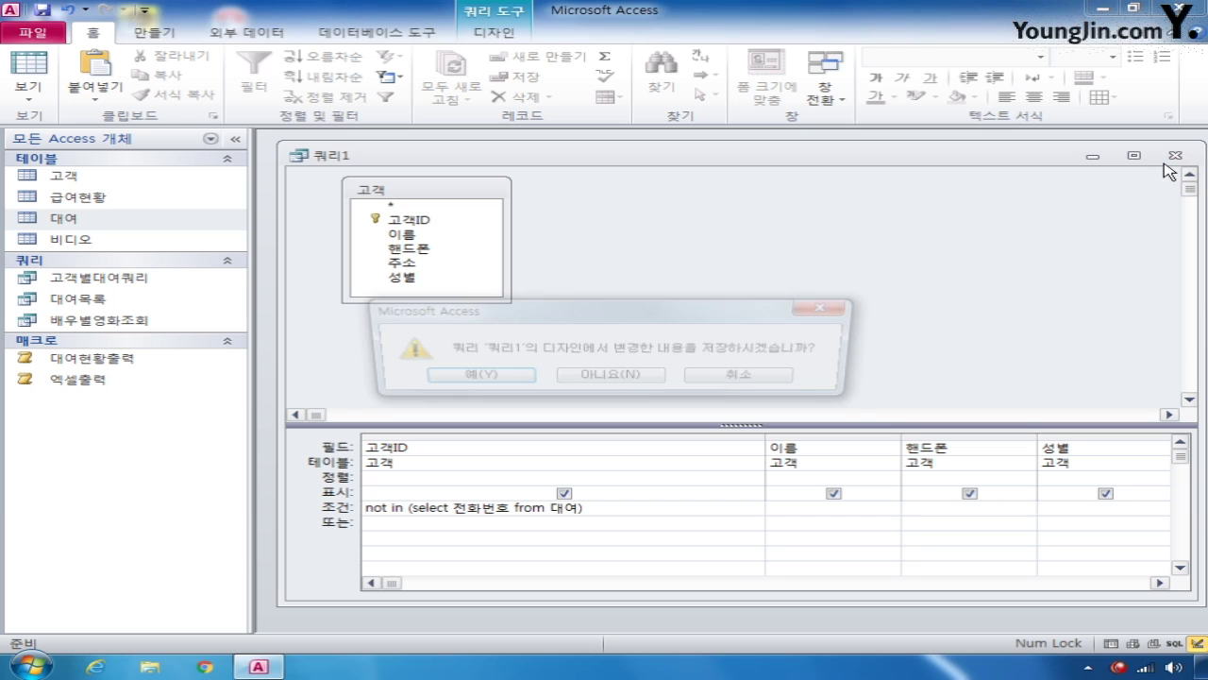
{"action": "key", "text": "Return"}
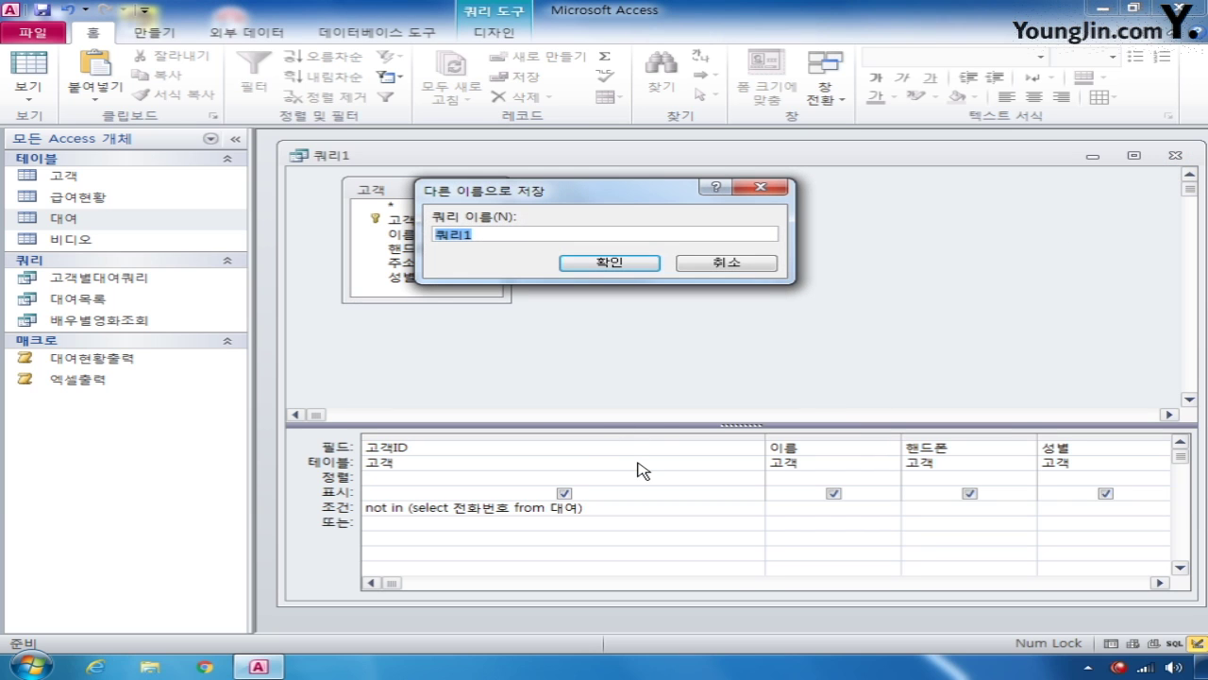
{"action": "type", "text": "대여실적이어없는"}
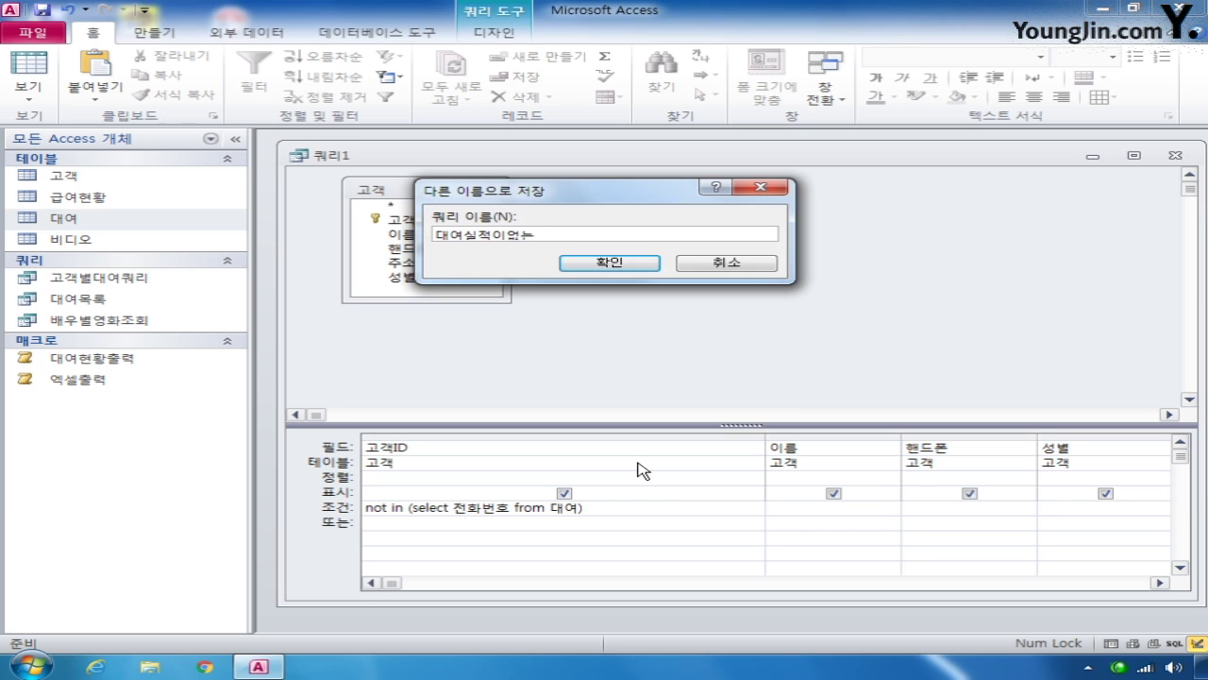
{"action": "type", "text": "고객조회"}
{"action": "key", "text": "Return"}
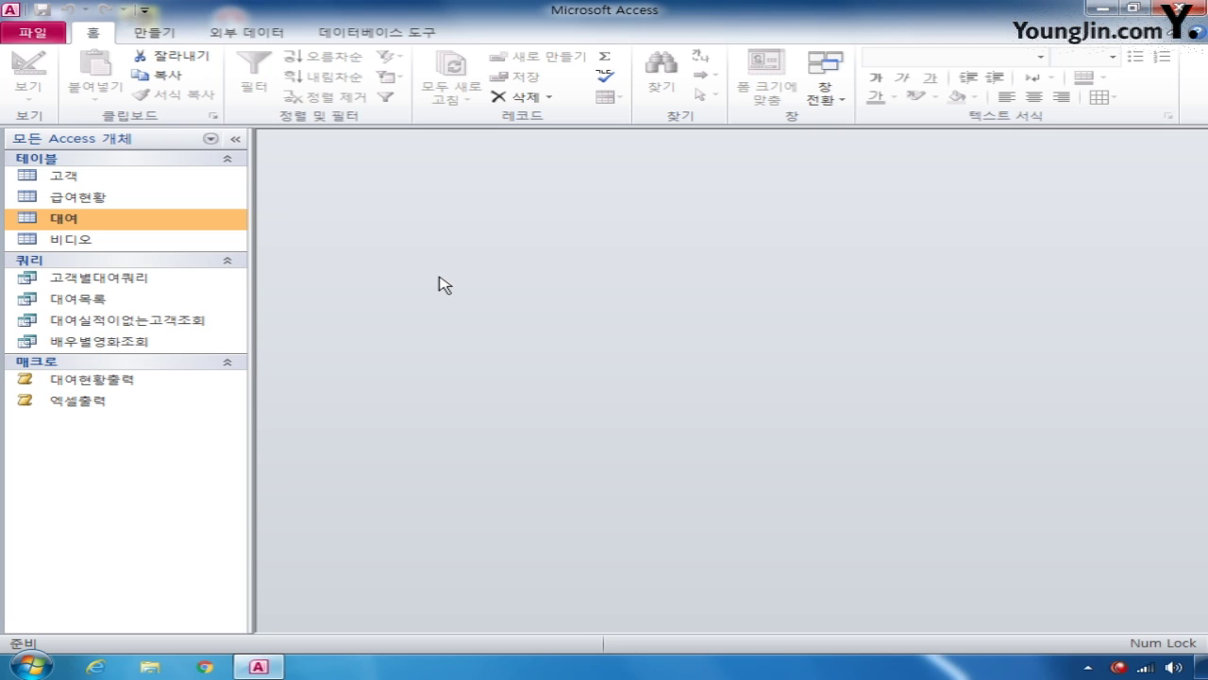
- Start a new crosstab query with the wizard, based on the 대여목록 query
{"action": "left_click", "coordinate": [142, 38]}
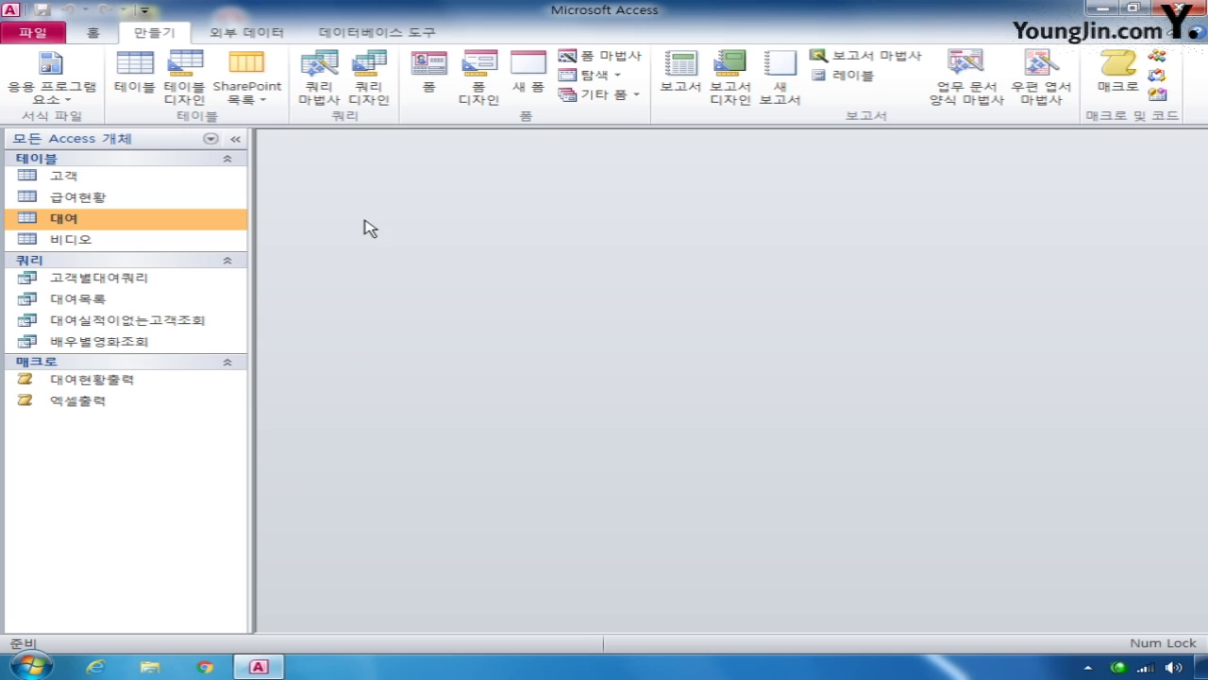
{"action": "left_click", "coordinate": [314, 102]}
{"action": "left_click", "coordinate": [706, 204]}
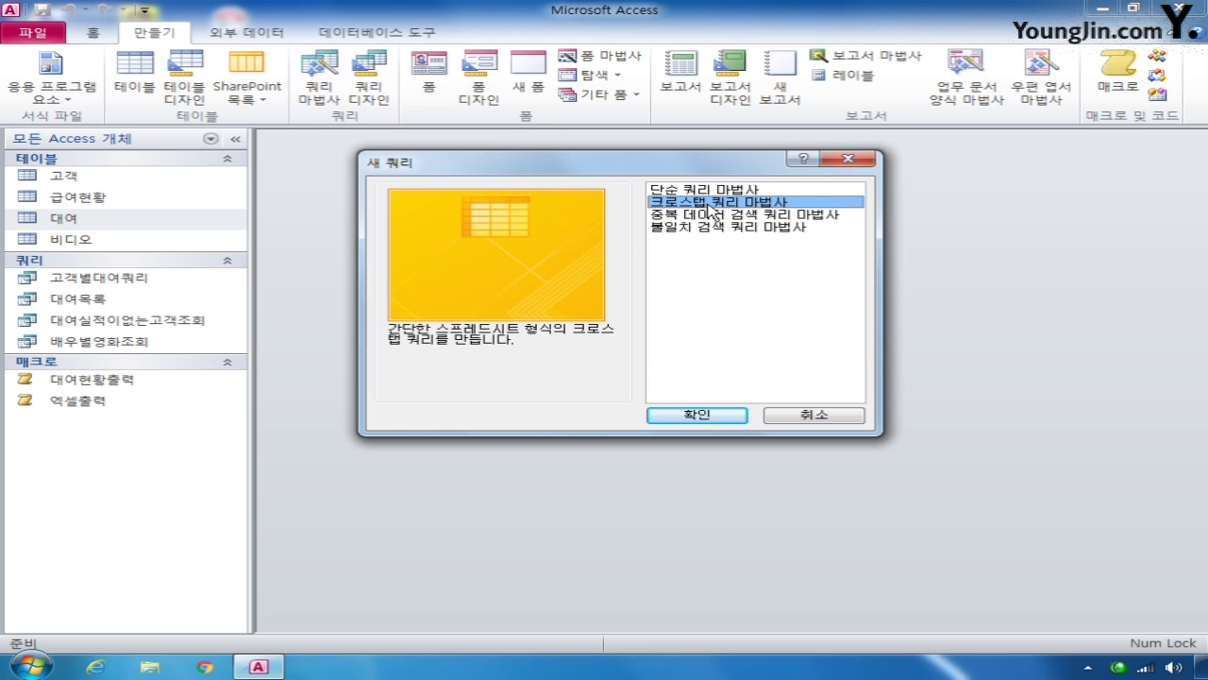
{"action": "left_click", "coordinate": [717, 418]}
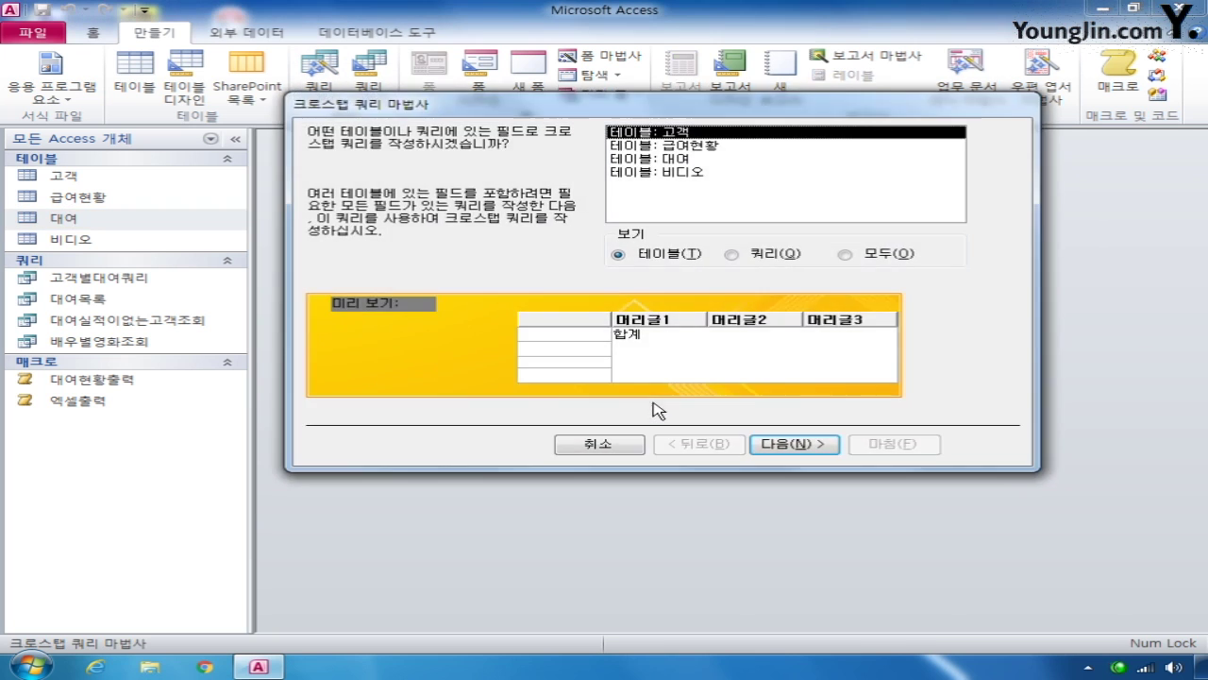
{"action": "left_click", "coordinate": [733, 254]}
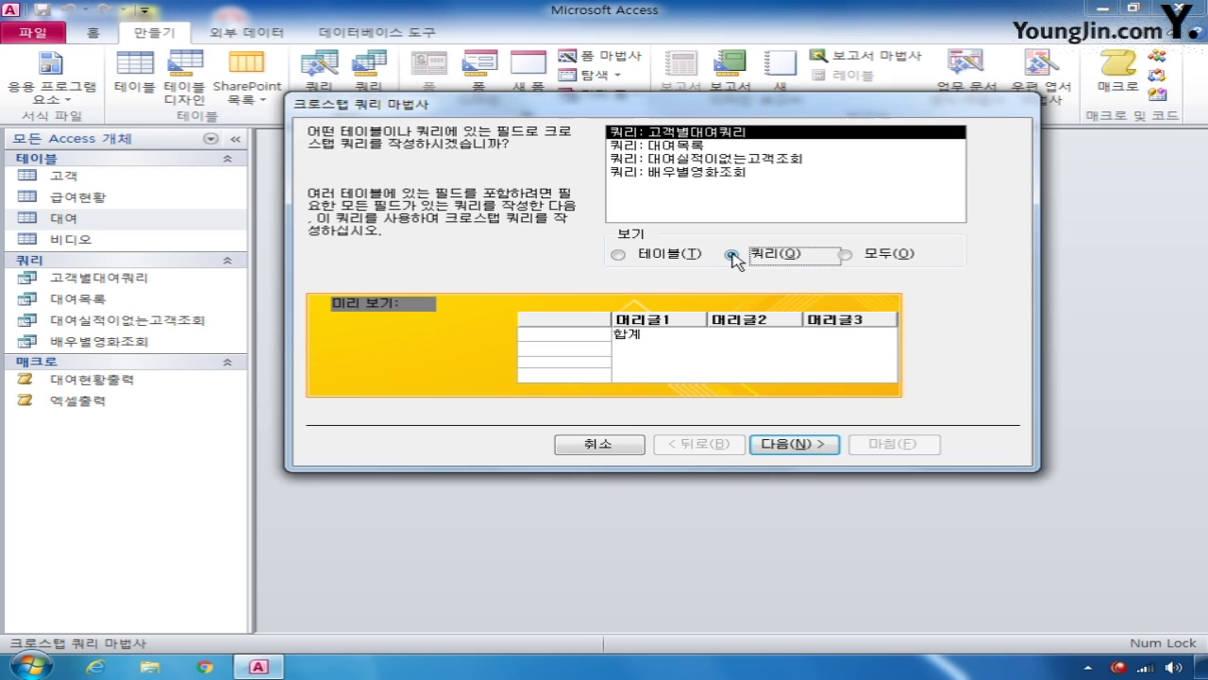
{"action": "left_click", "coordinate": [689, 146]}
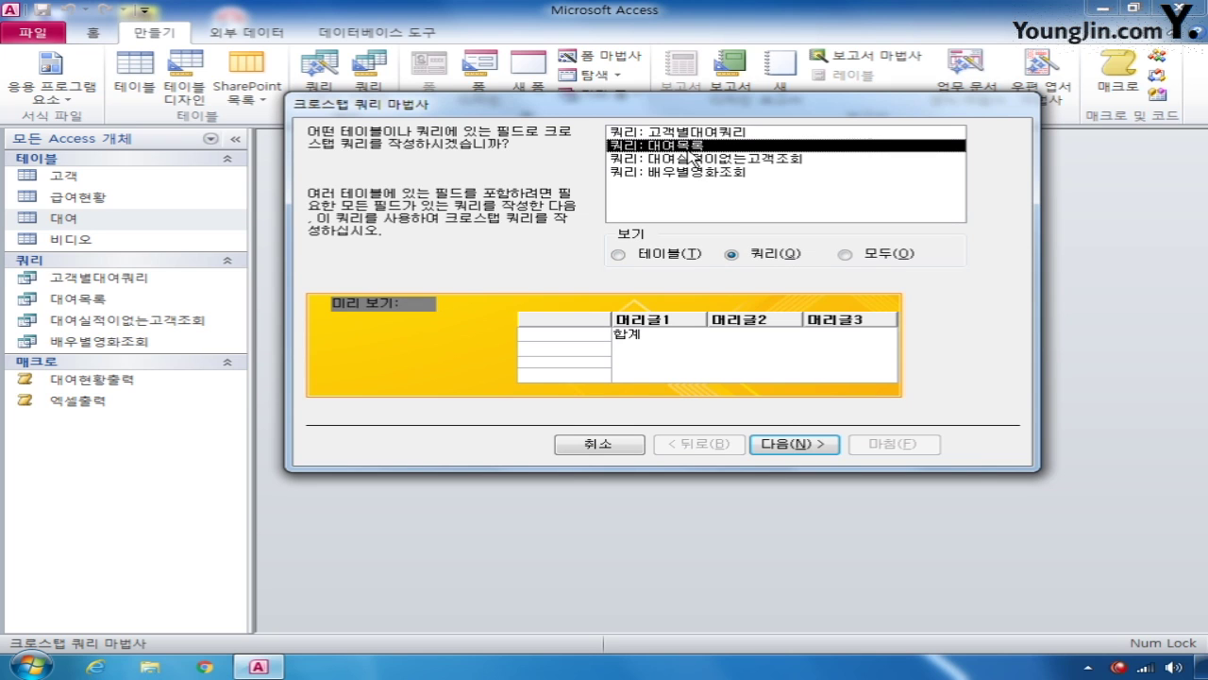
{"action": "left_click", "coordinate": [804, 444]}
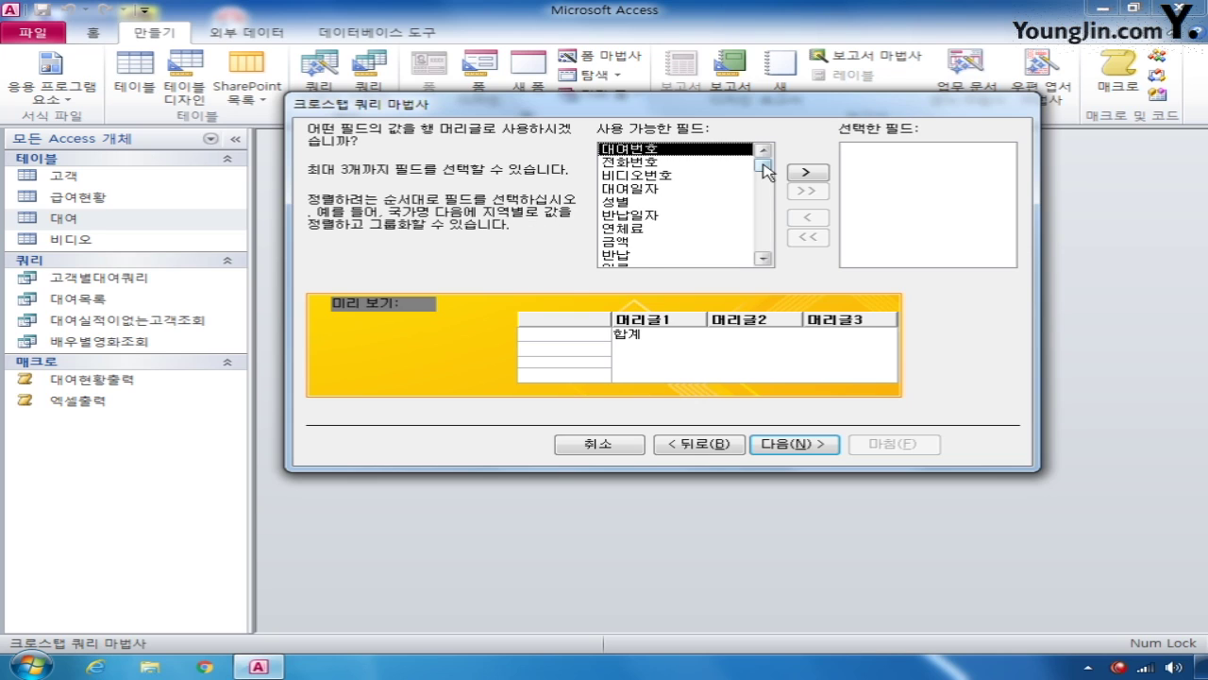
- Use the 영화제목 field as the crosstab's row heading
{"action": "left_click_drag", "start_coordinate": [765, 168], "coordinate": [767, 226]}
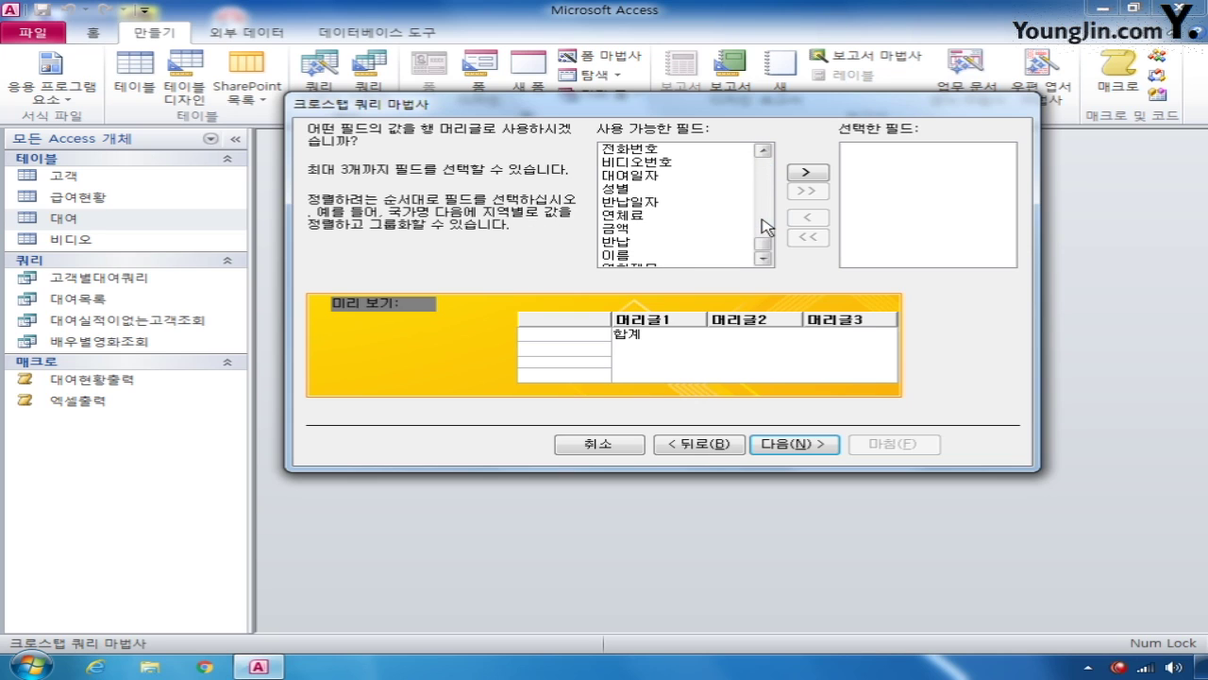
{"action": "left_click", "coordinate": [640, 267]}
{"action": "double_click", "coordinate": [640, 266]}
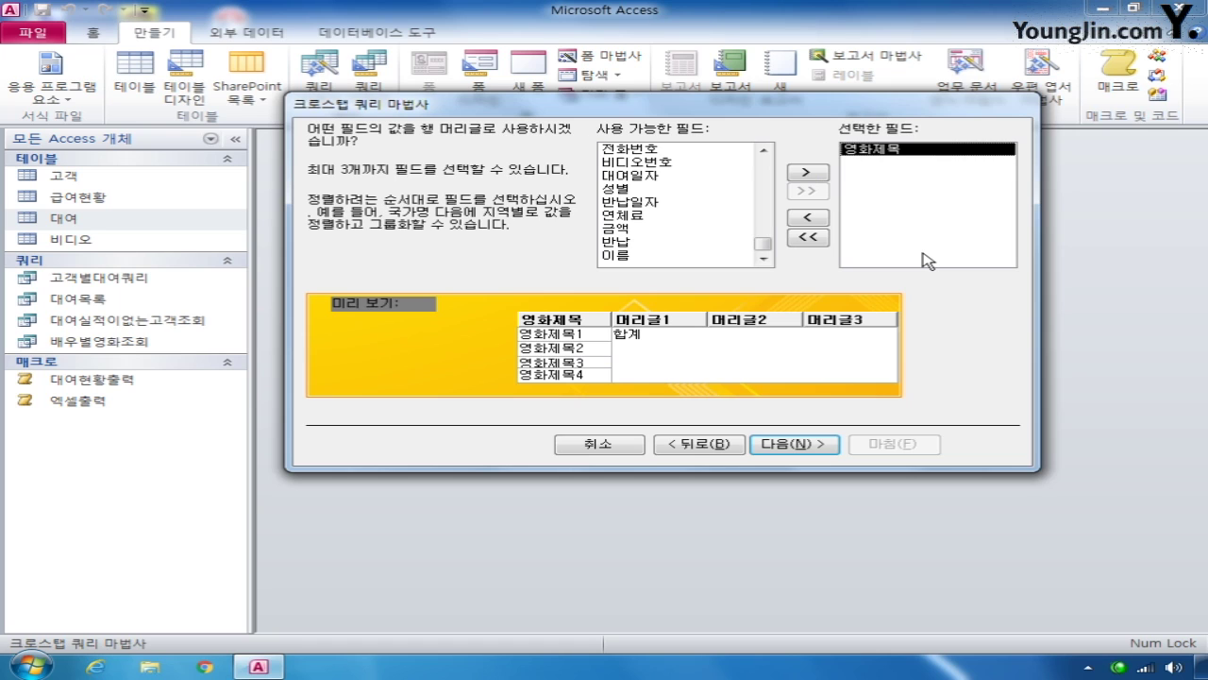
{"action": "left_click", "coordinate": [799, 449]}
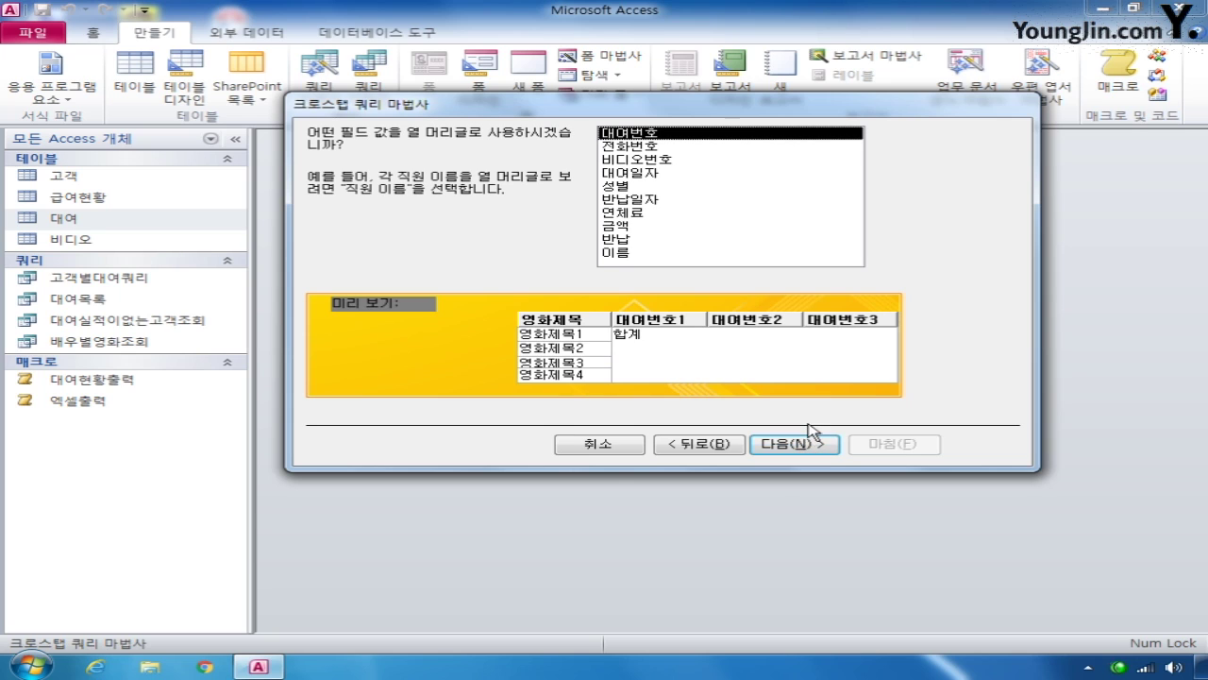
- Use 성별 as the crosstab's column heading and calculate the 개수 of 대여번호 at the intersections
{"action": "double_click", "coordinate": [630, 186]}
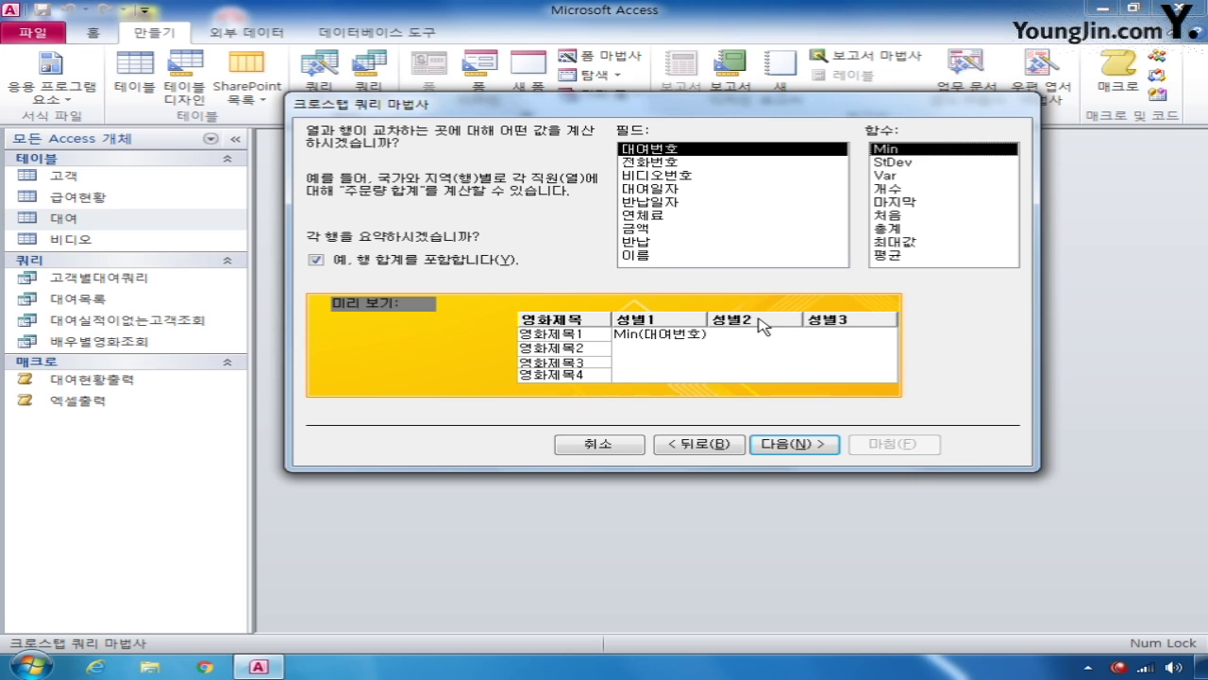
{"action": "left_click", "coordinate": [895, 189]}
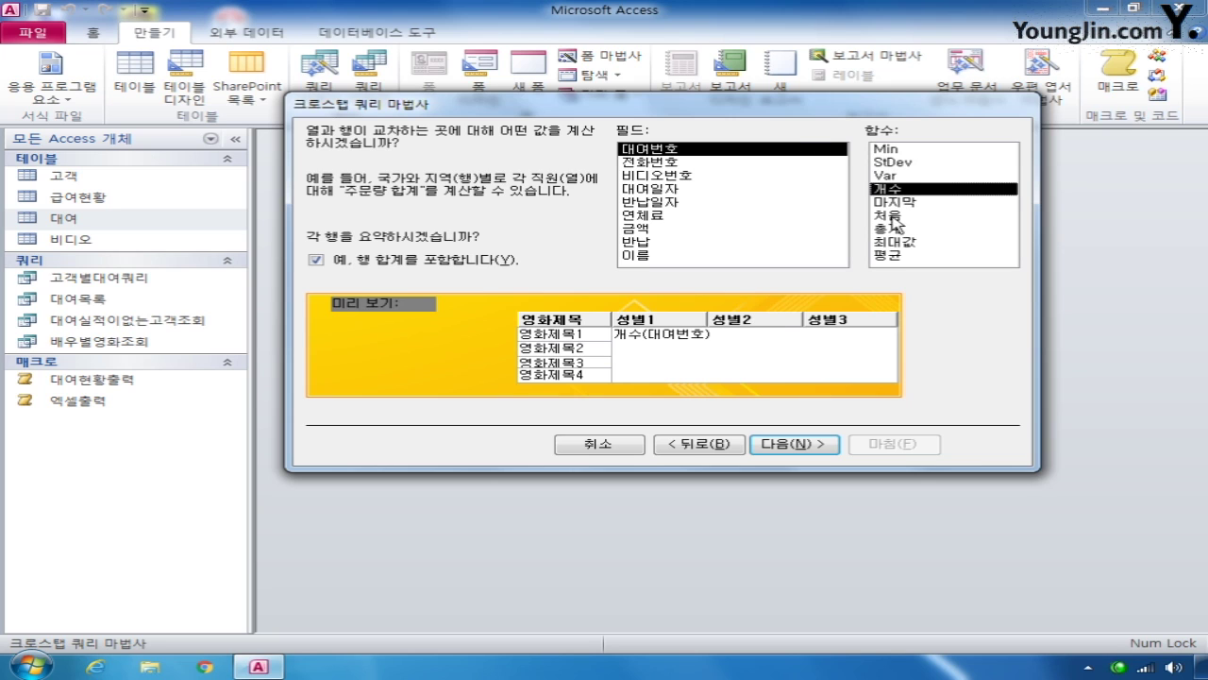
{"action": "left_click", "coordinate": [804, 446]}
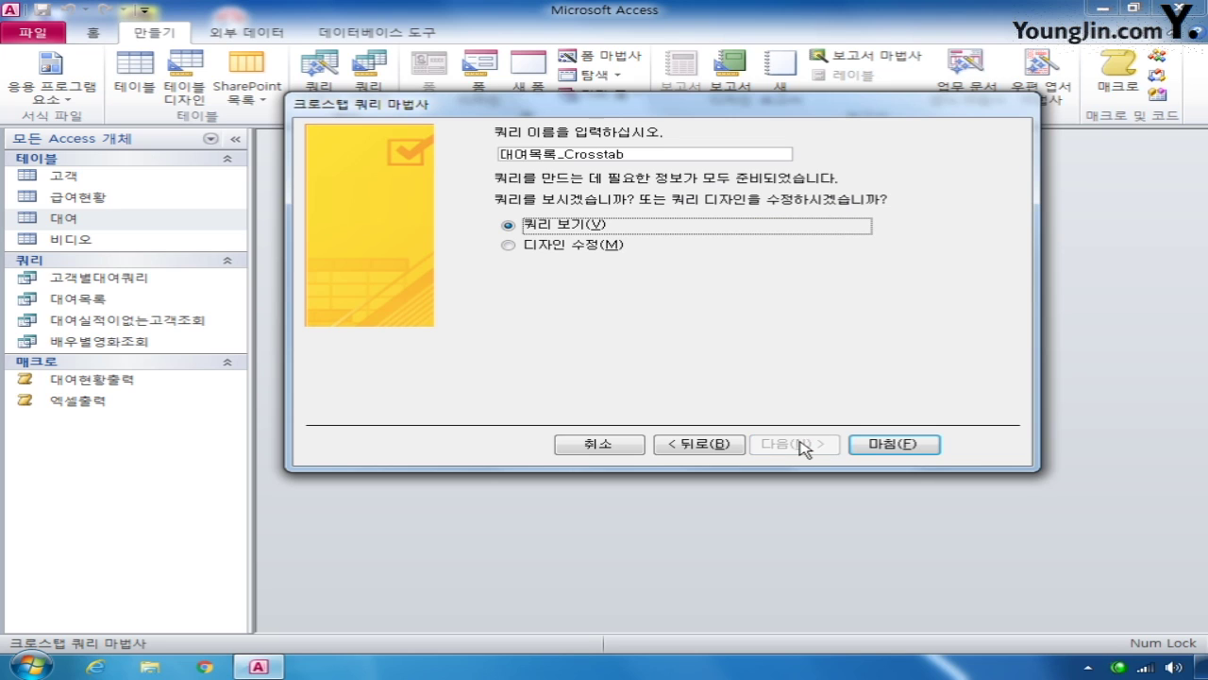
- Name the crosstab query 성별대여수 and finish the wizard with the option to modify the design
{"action": "left_click", "coordinate": [551, 246]}
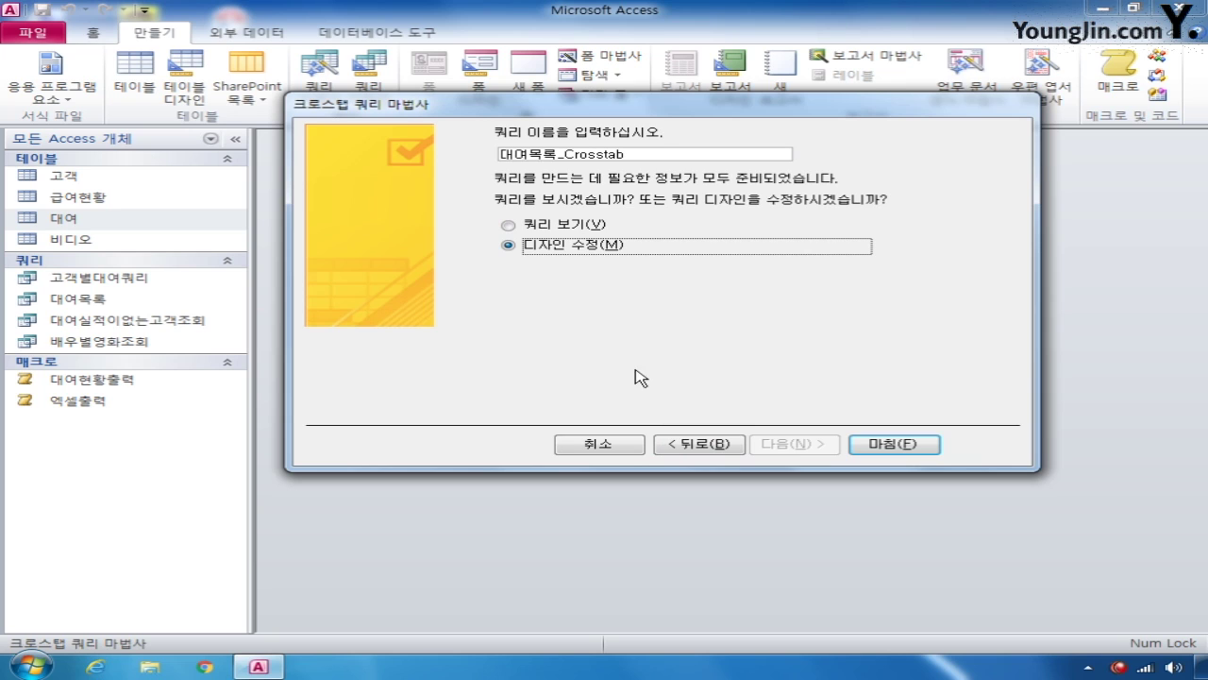
{"action": "left_click_drag", "start_coordinate": [631, 153], "coordinate": [620, 154]}
{"action": "left_click_drag", "start_coordinate": [541, 142], "coordinate": [434, 141]}
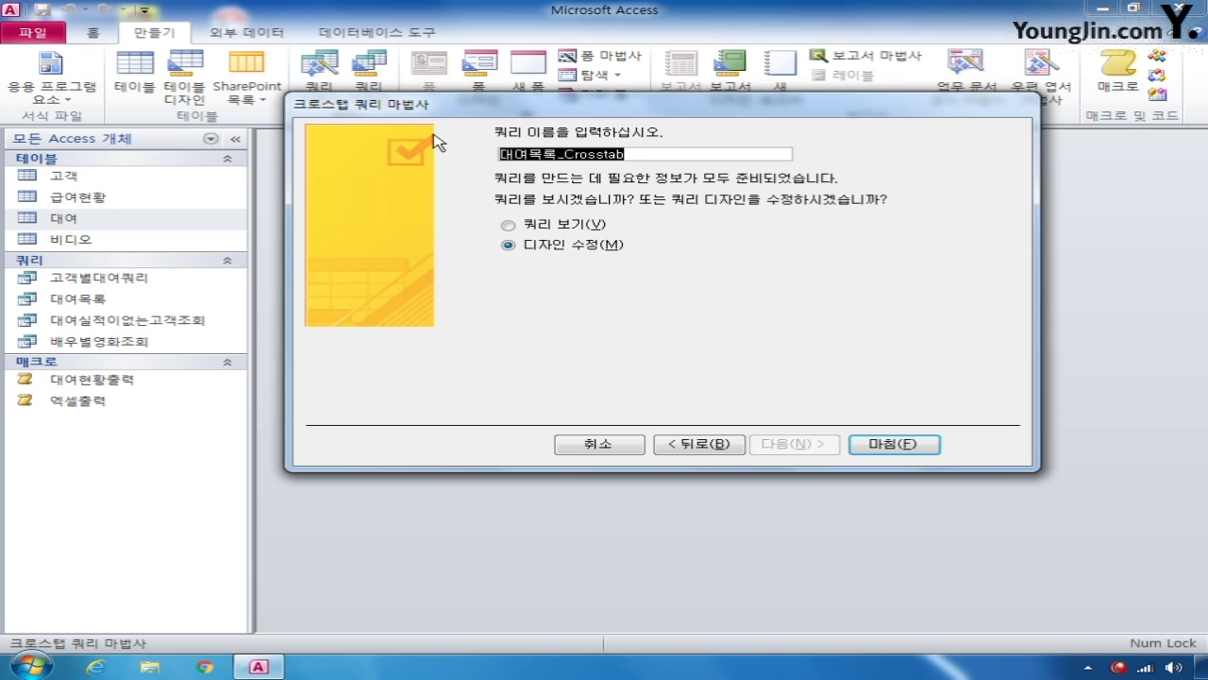
{"action": "type", "text": "성별대여수"}
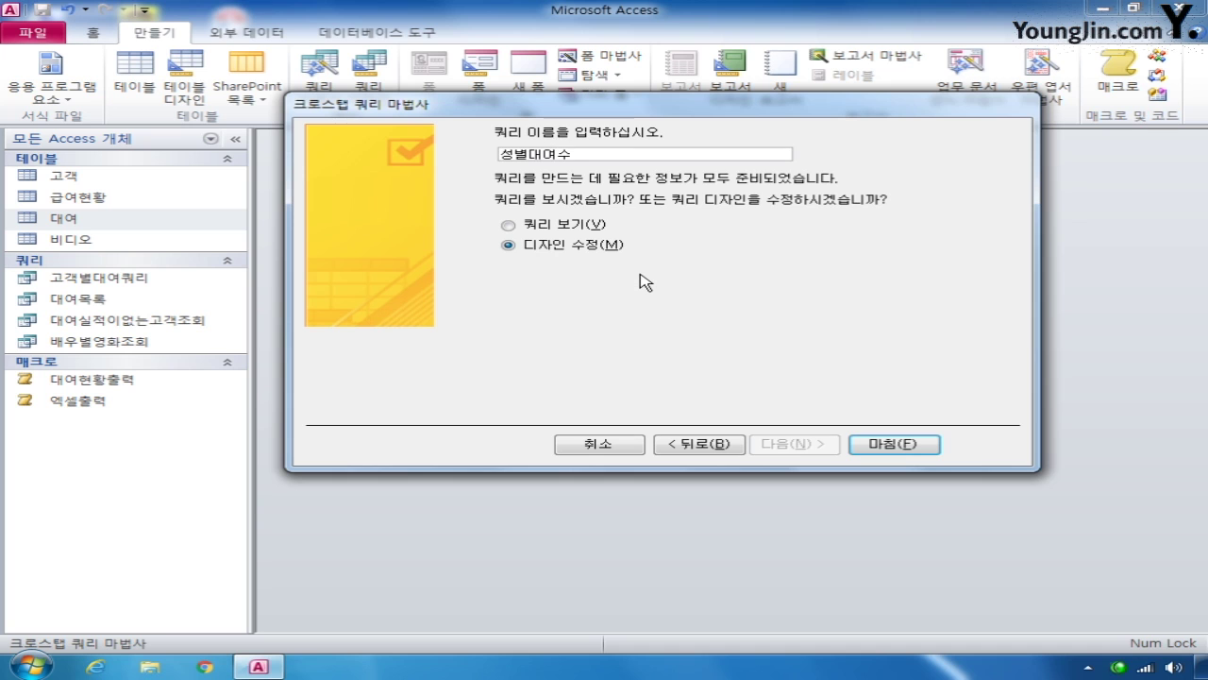
{"action": "left_click", "coordinate": [893, 445]}
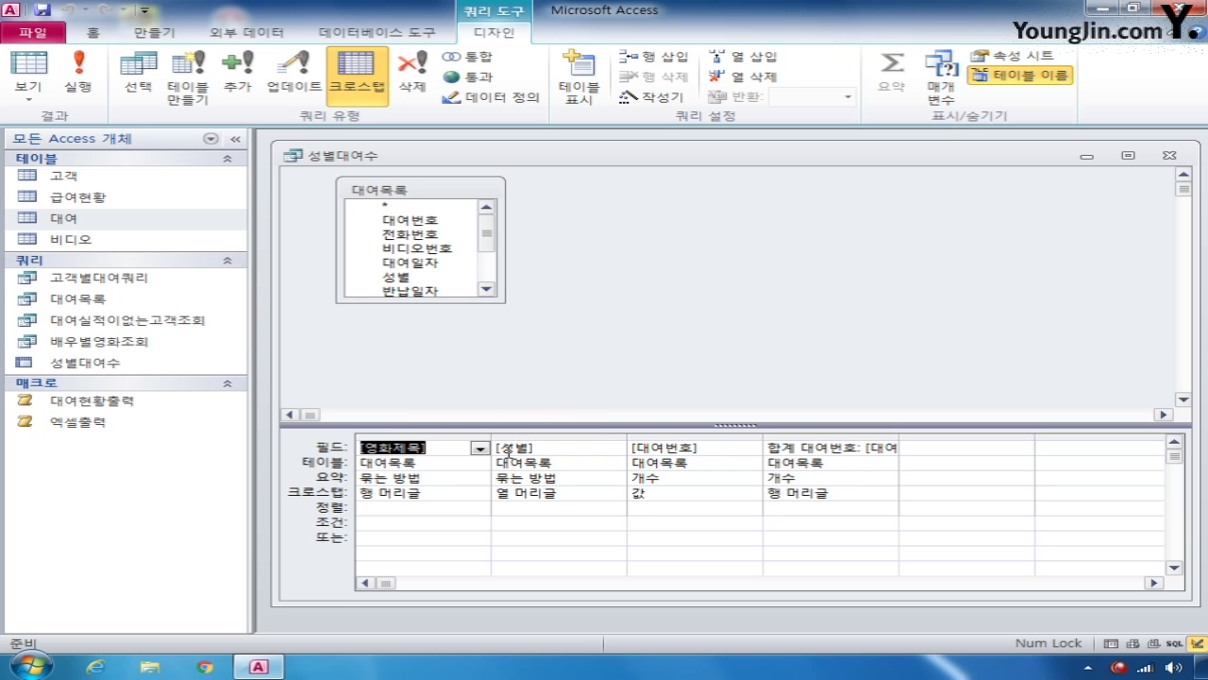
- Change the column heading field to the expression iif([성별],"남","여")
{"action": "left_click", "coordinate": [497, 447]}
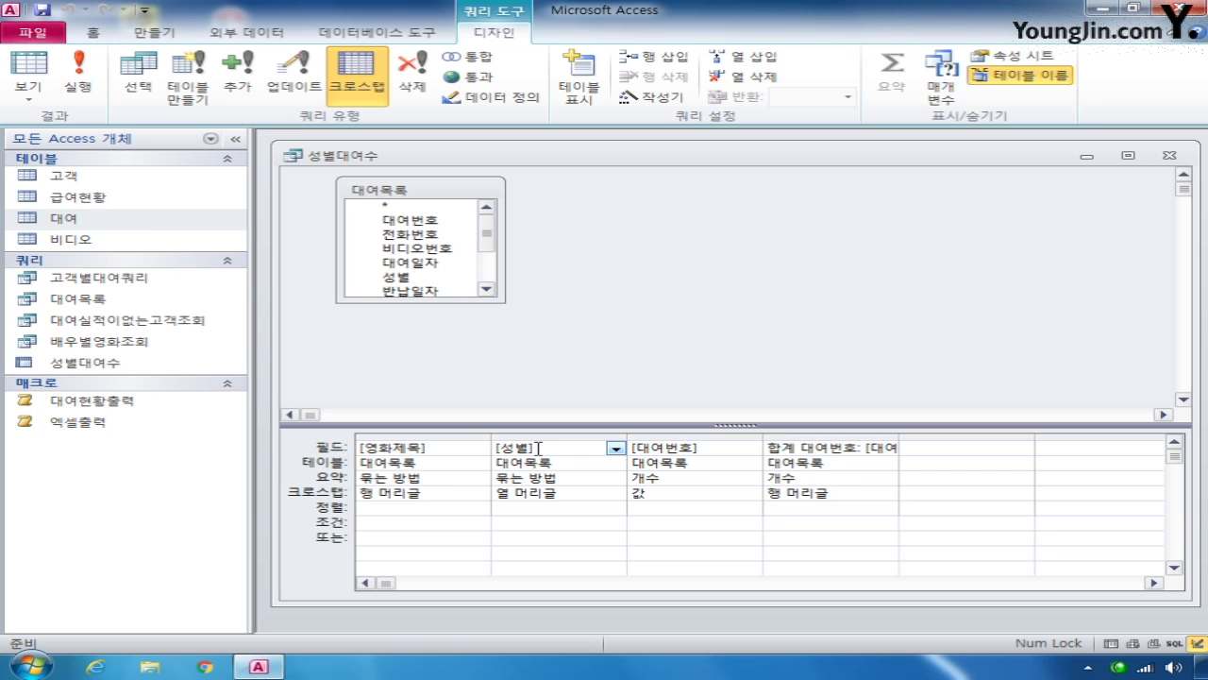
{"action": "type", "text": "ㅅ"}
{"action": "key", "text": "BackSpace"}
{"action": "type", "text": "iif("}
{"action": "key", "text": "Right"}
{"action": "key", "text": "Right"}
{"action": "key", "text": "Right"}
{"action": "key", "text": "Right"}
{"action": "type", "text": ",\"남"}
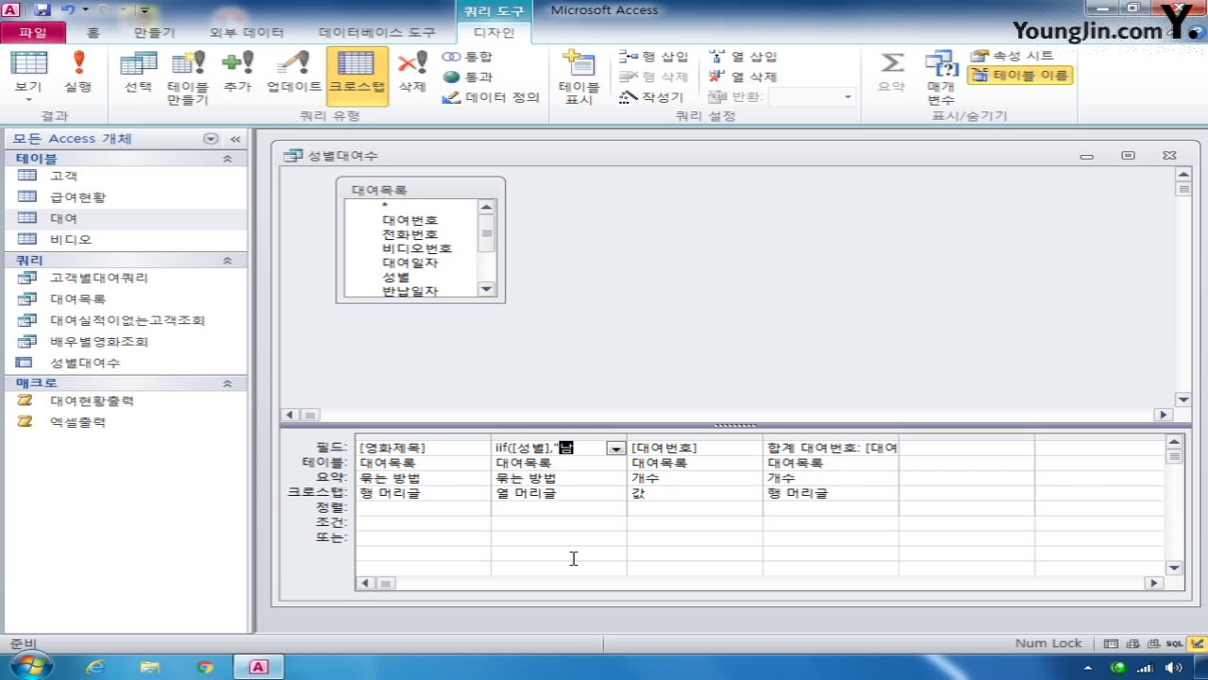
{"action": "type", "text": "\",\"여\")"}
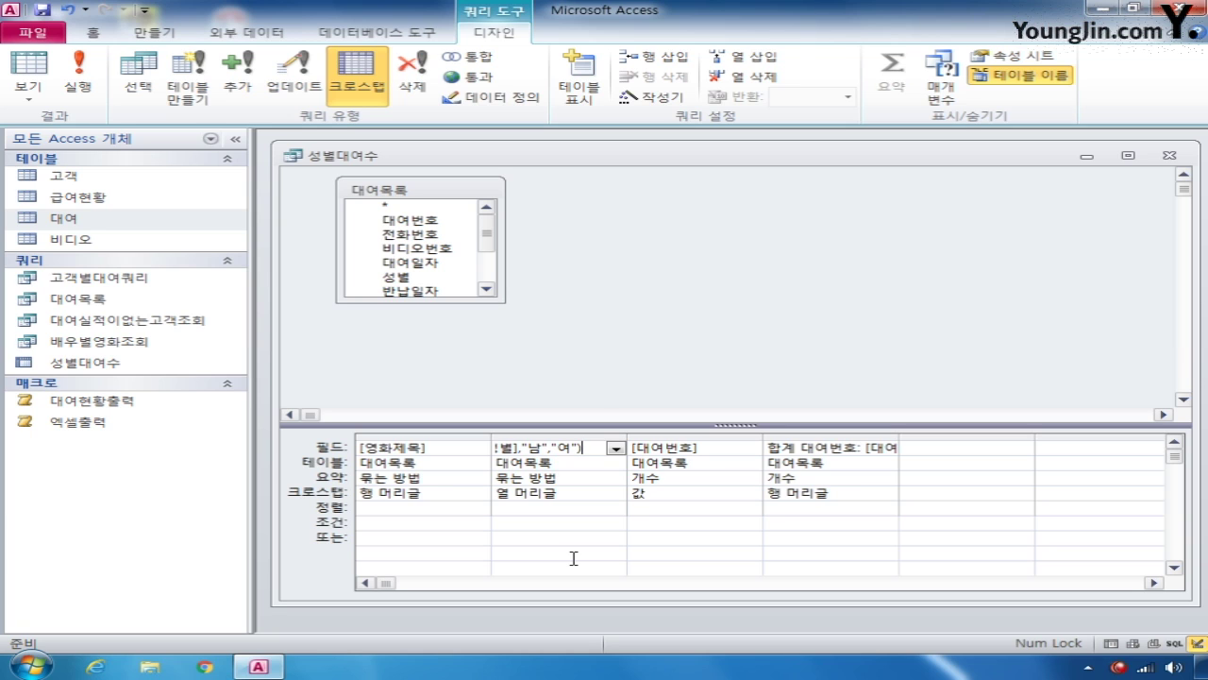
{"action": "left_click", "coordinate": [561, 485]}
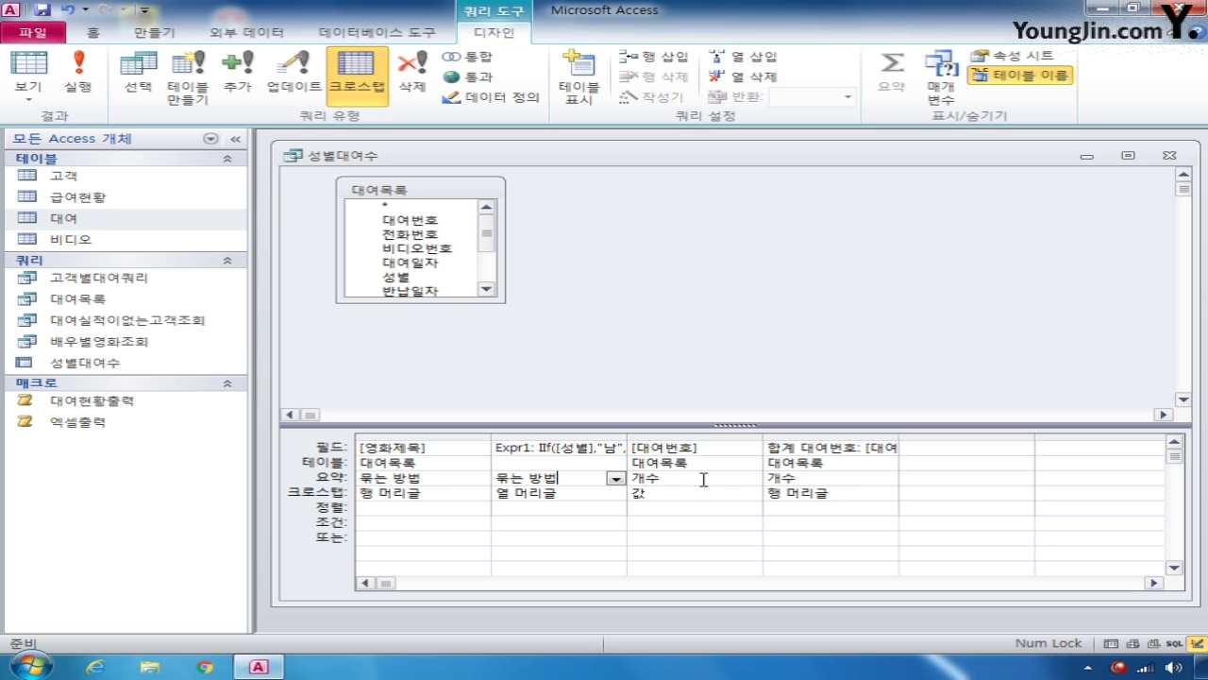
- Rename the total row-heading column to 전체 대여수, and close the 성별대여수 crosstab query with its changes saved
{"action": "left_click_drag", "start_coordinate": [856, 447], "coordinate": [746, 444]}
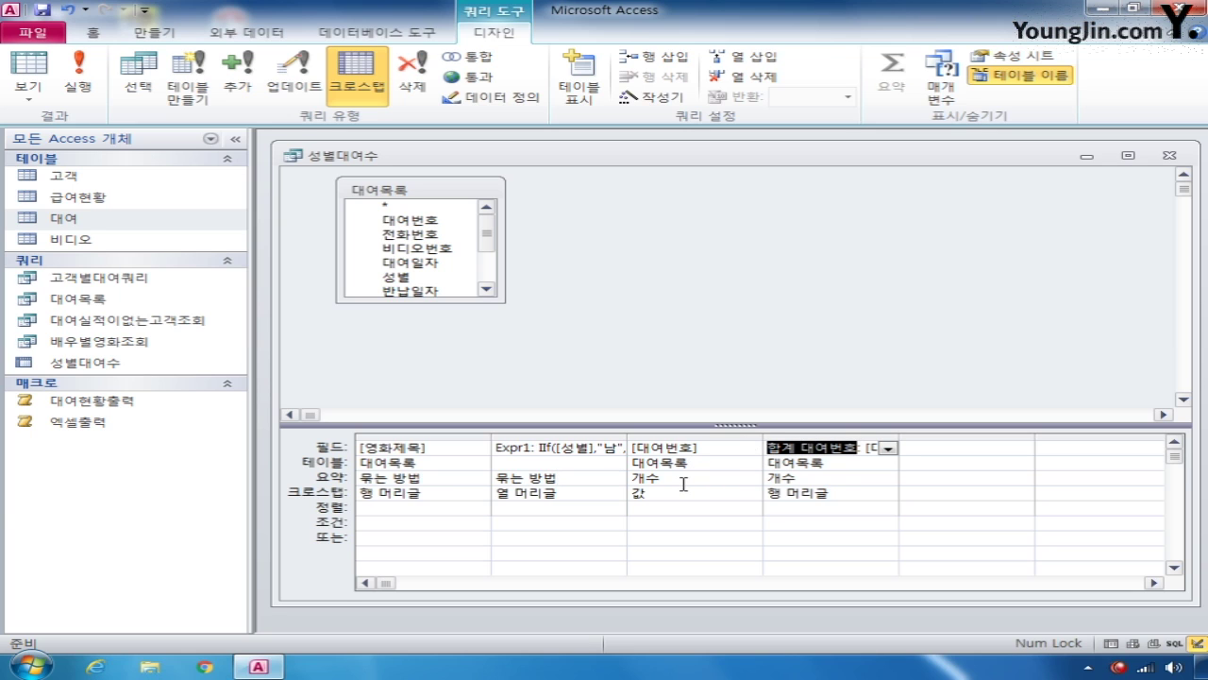
{"action": "type", "text": "전체 대여"}
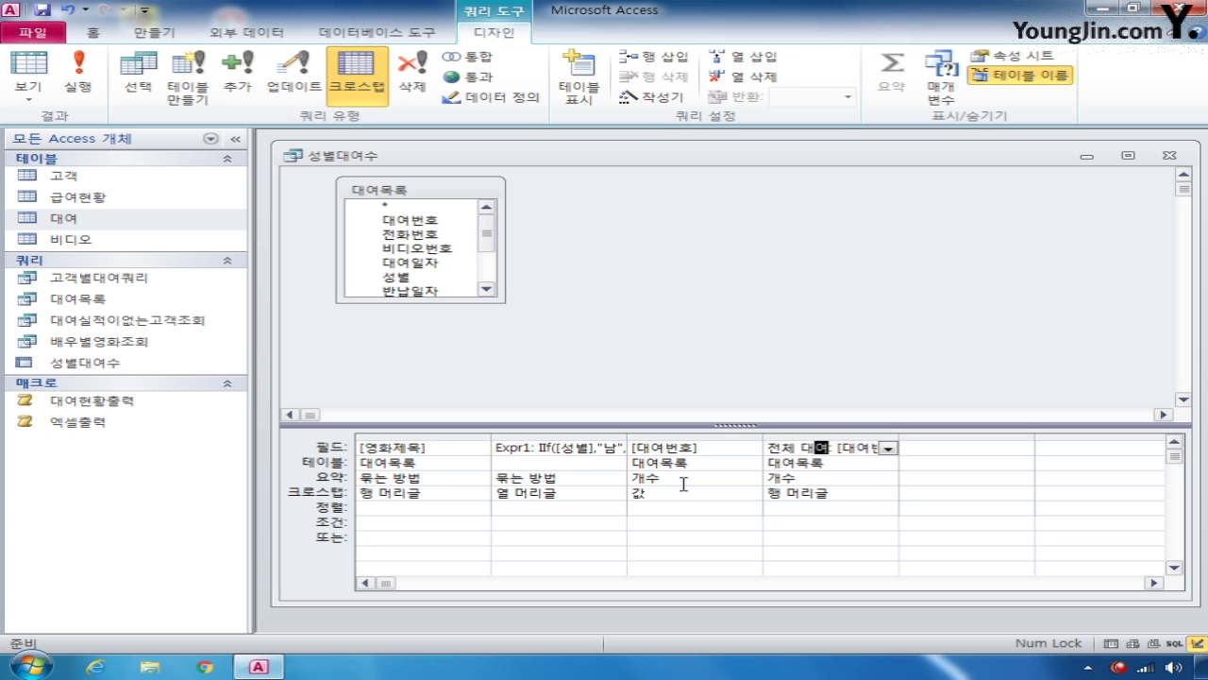
{"action": "type", "text": "수"}
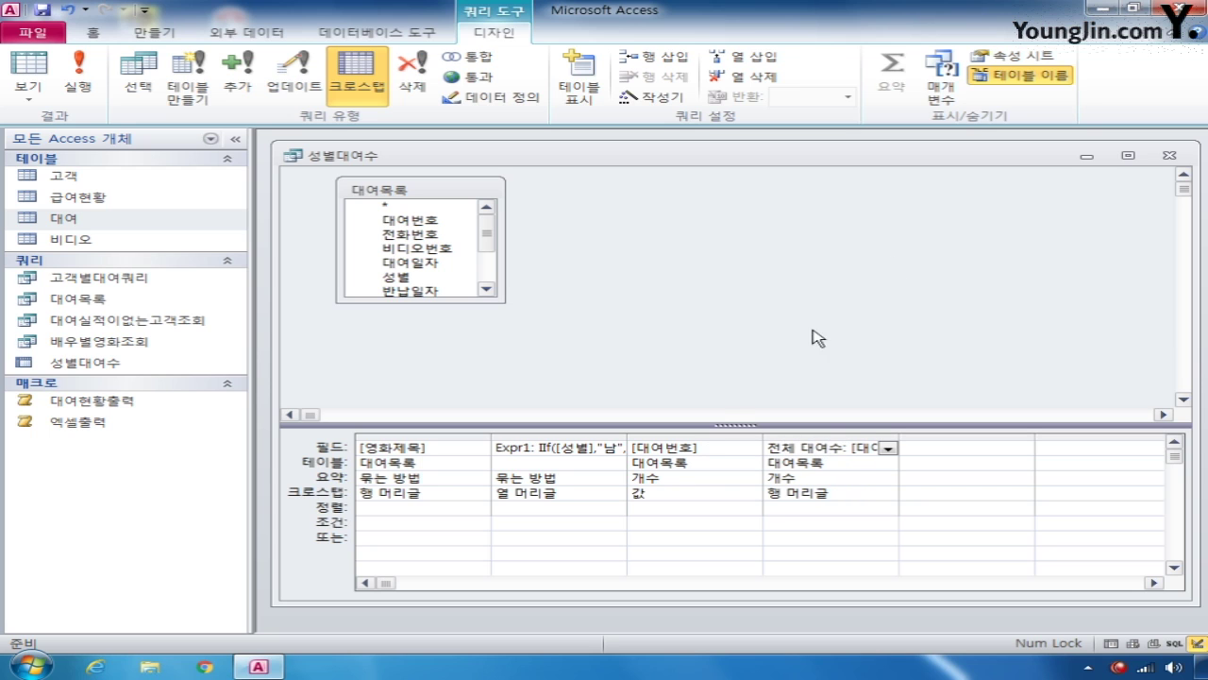
{"action": "left_click", "coordinate": [1171, 155]}
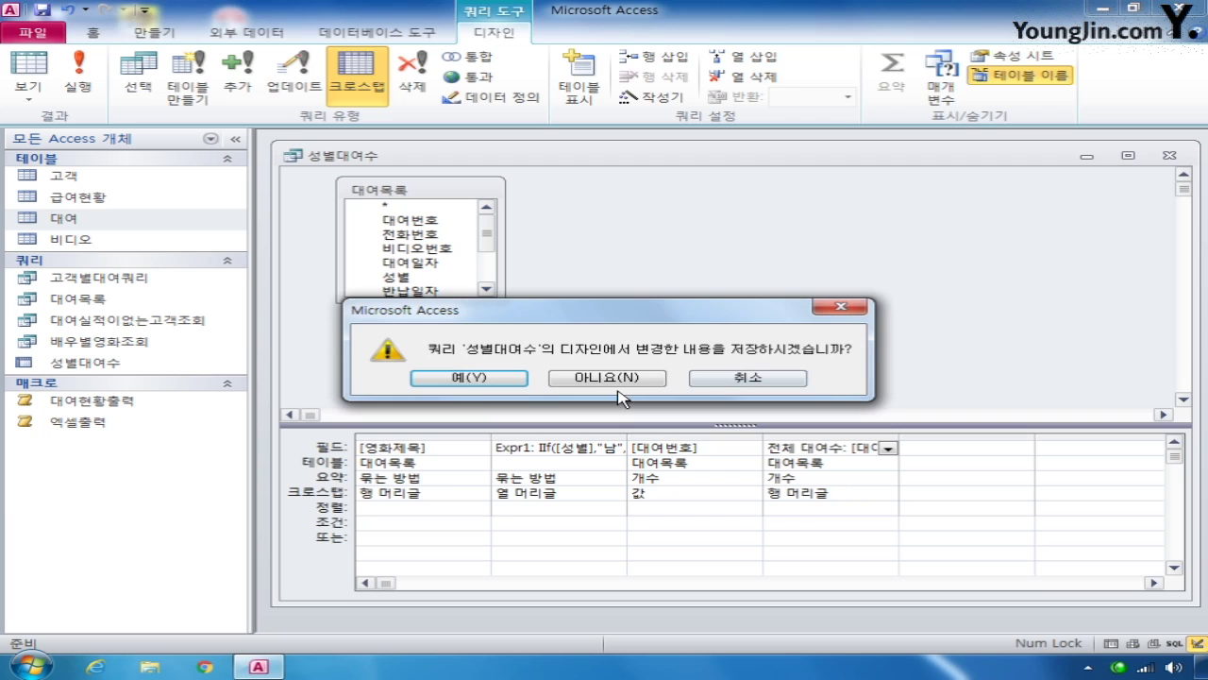
{"action": "left_click", "coordinate": [463, 378]}
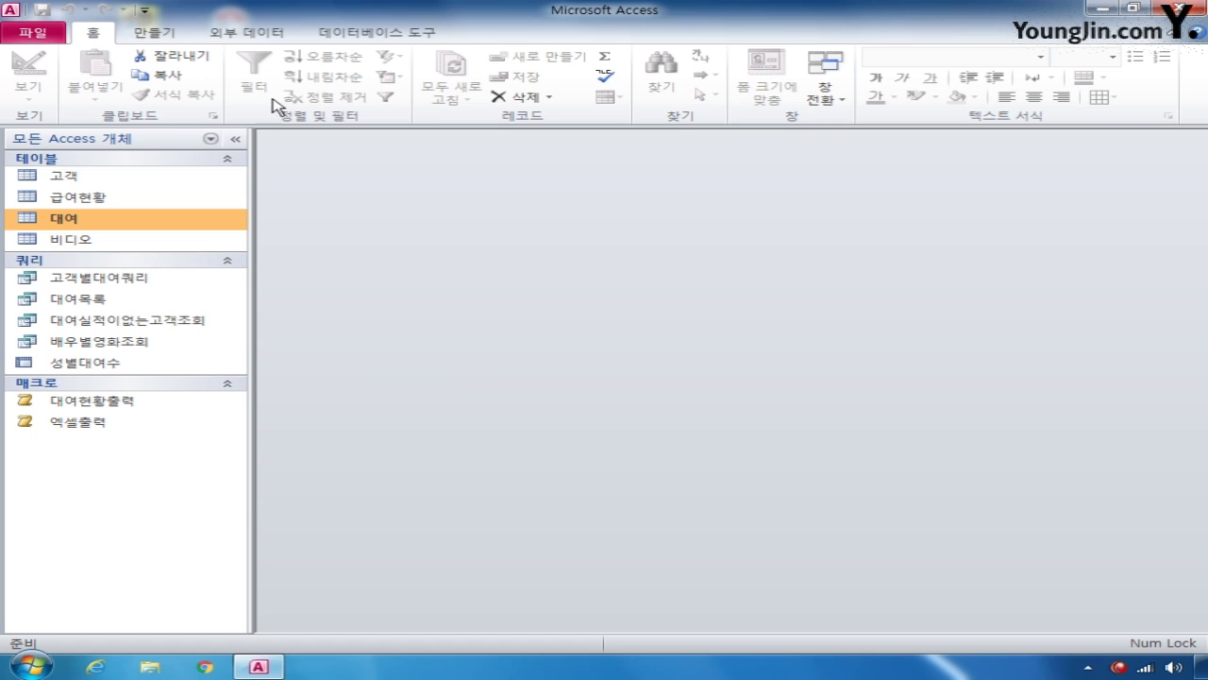
- Create a new query in design view based on the 대여 table and make it an update query
{"action": "left_click", "coordinate": [165, 40]}
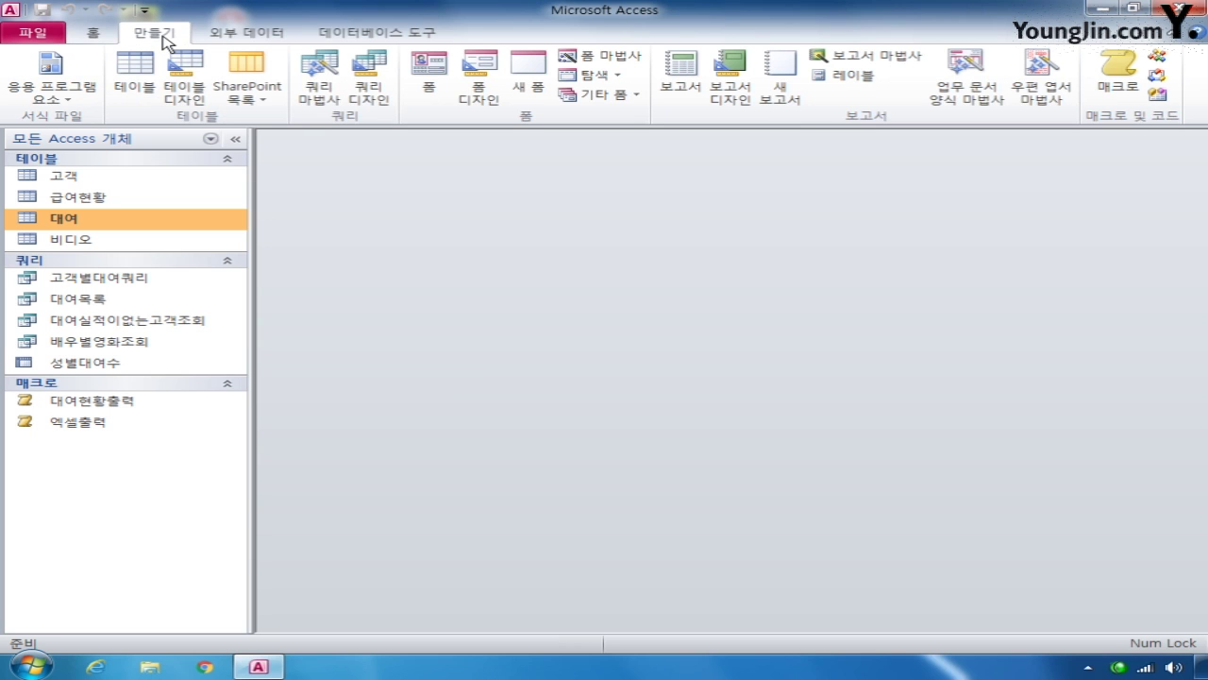
{"action": "left_click", "coordinate": [379, 97]}
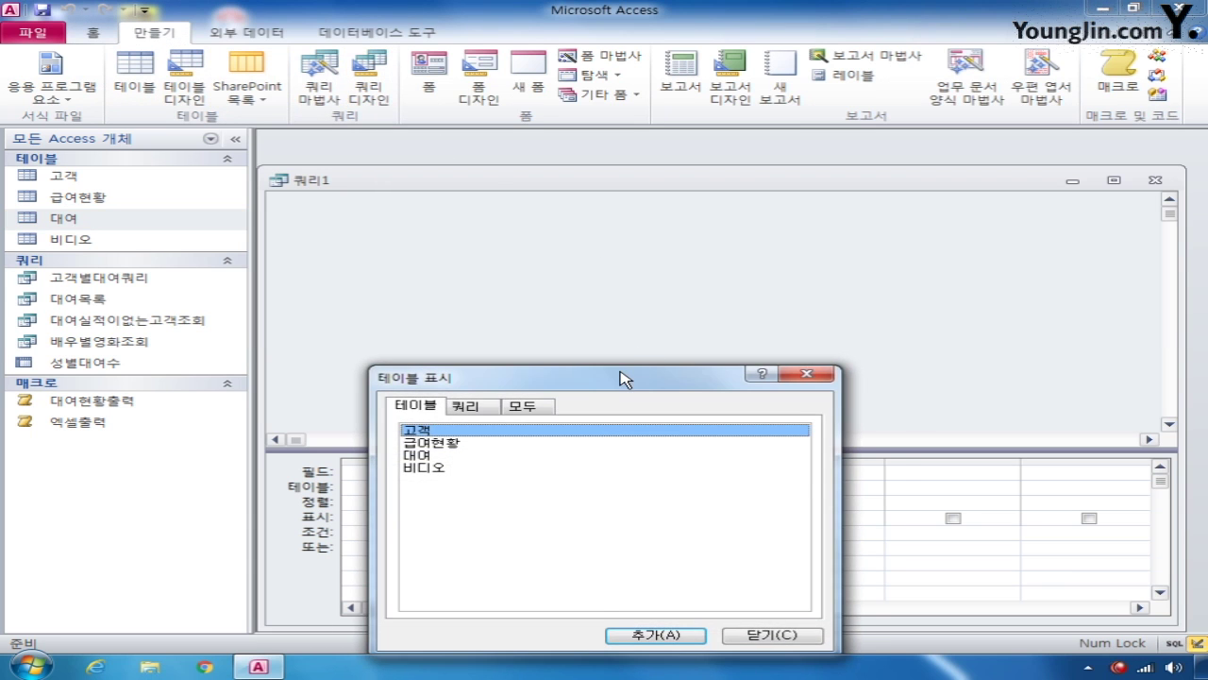
{"action": "left_click_drag", "start_coordinate": [625, 379], "coordinate": [685, 247]}
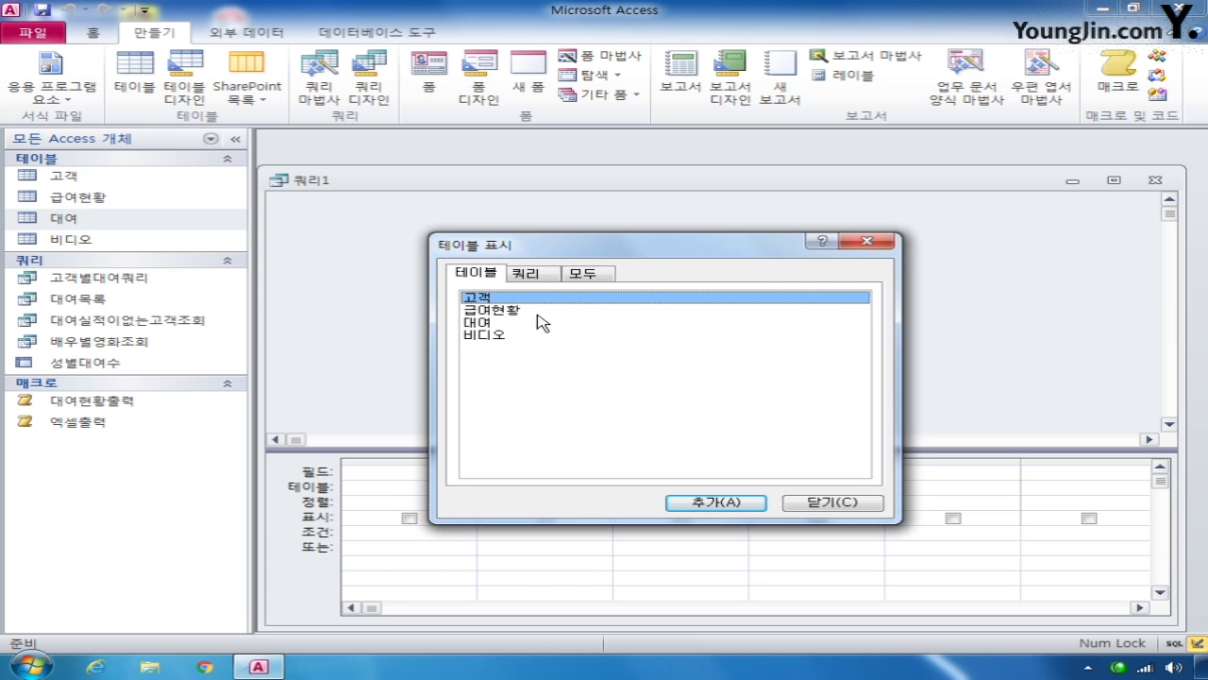
{"action": "double_click", "coordinate": [478, 322]}
{"action": "left_click", "coordinate": [831, 504]}
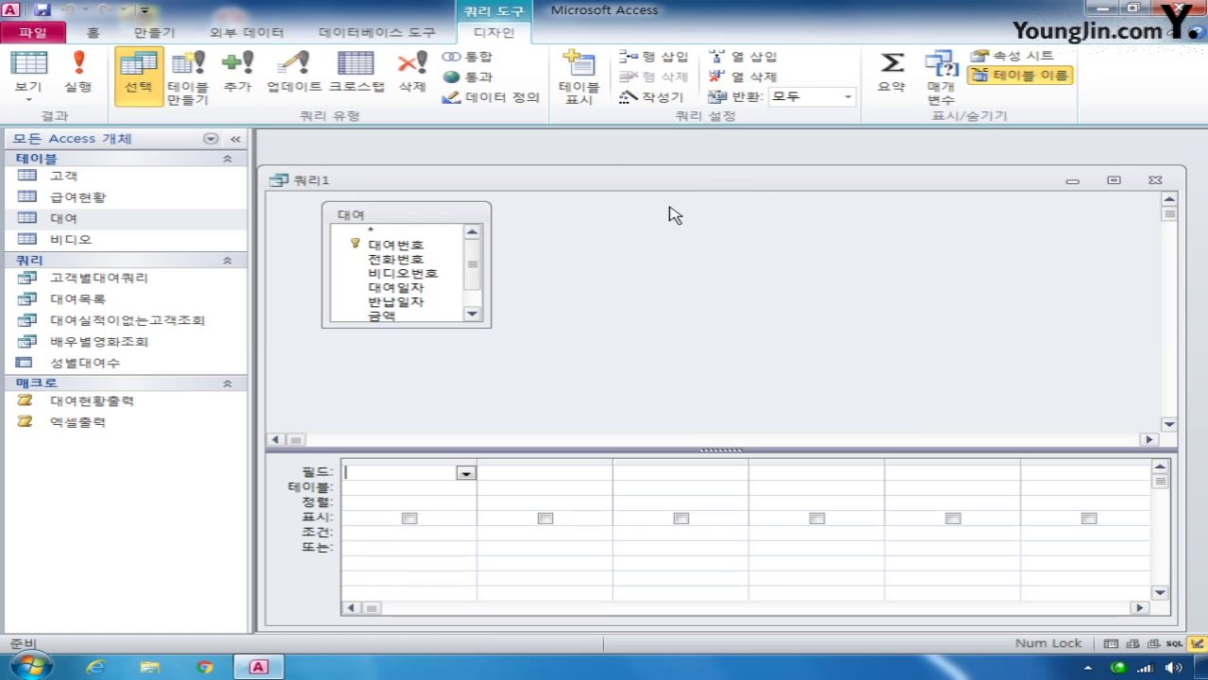
{"action": "left_click_drag", "start_coordinate": [671, 184], "coordinate": [684, 164]}
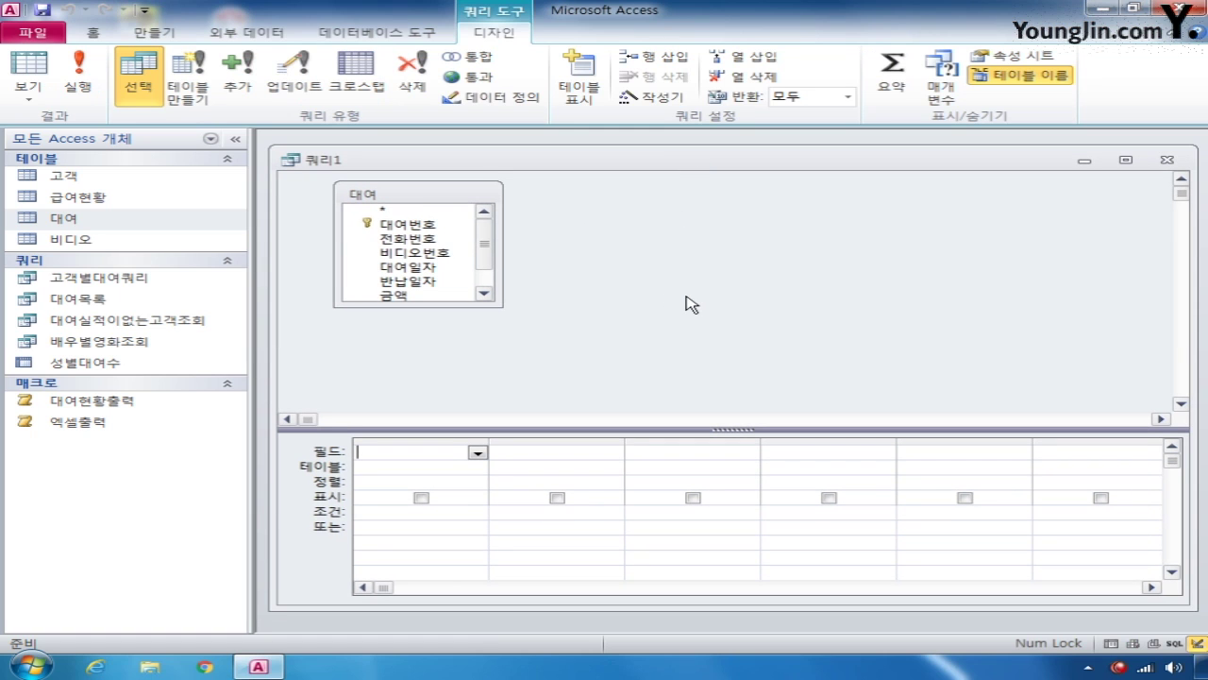
{"action": "left_click", "coordinate": [294, 75]}
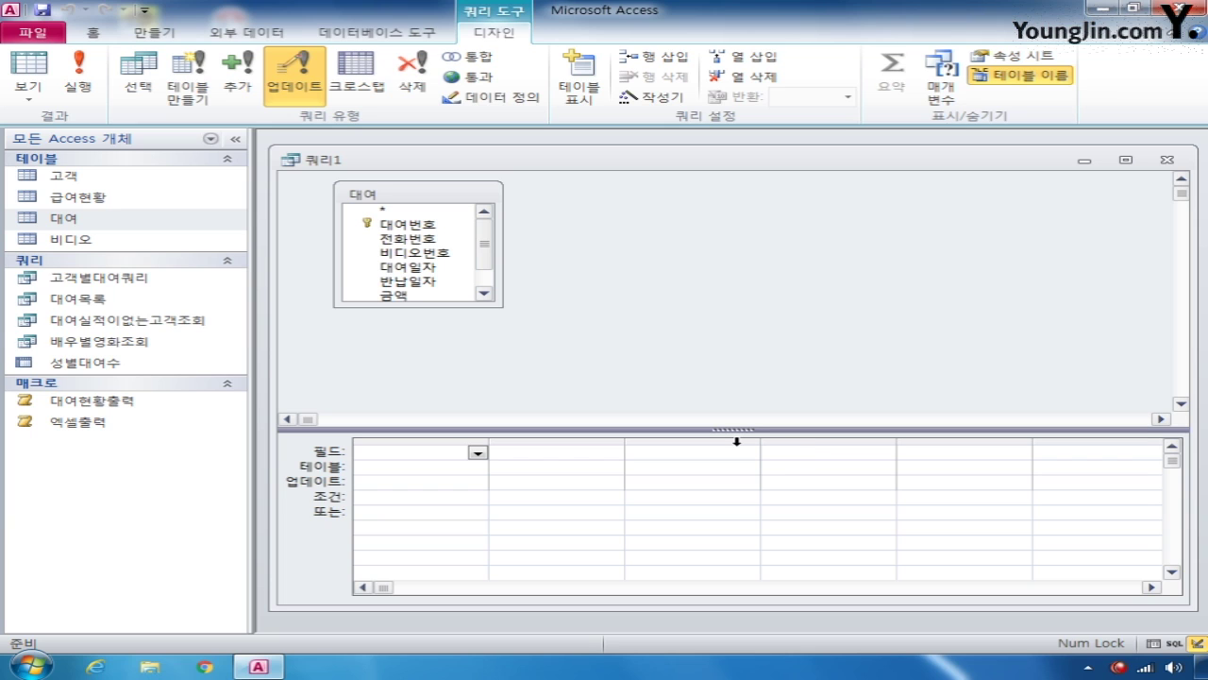
- Add the 연체료 field to the update query and set its update expression to [금액]*0.5
{"action": "left_click", "coordinate": [483, 279]}
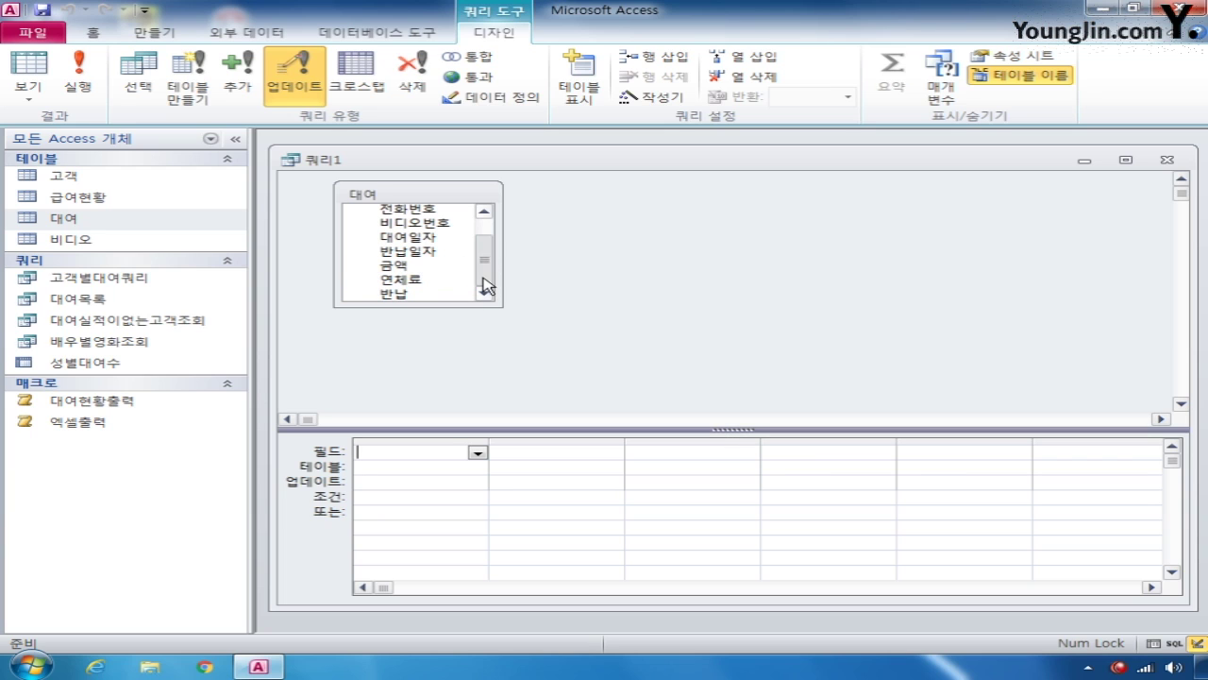
{"action": "double_click", "coordinate": [425, 279]}
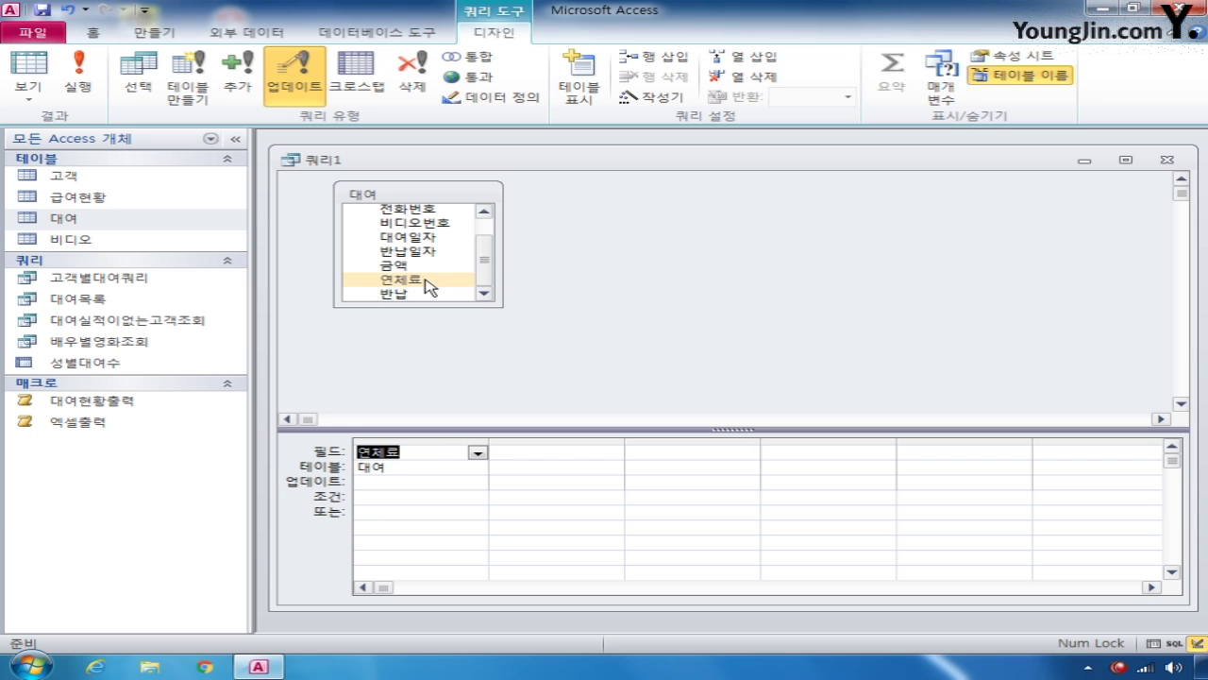
{"action": "left_click", "coordinate": [393, 493]}
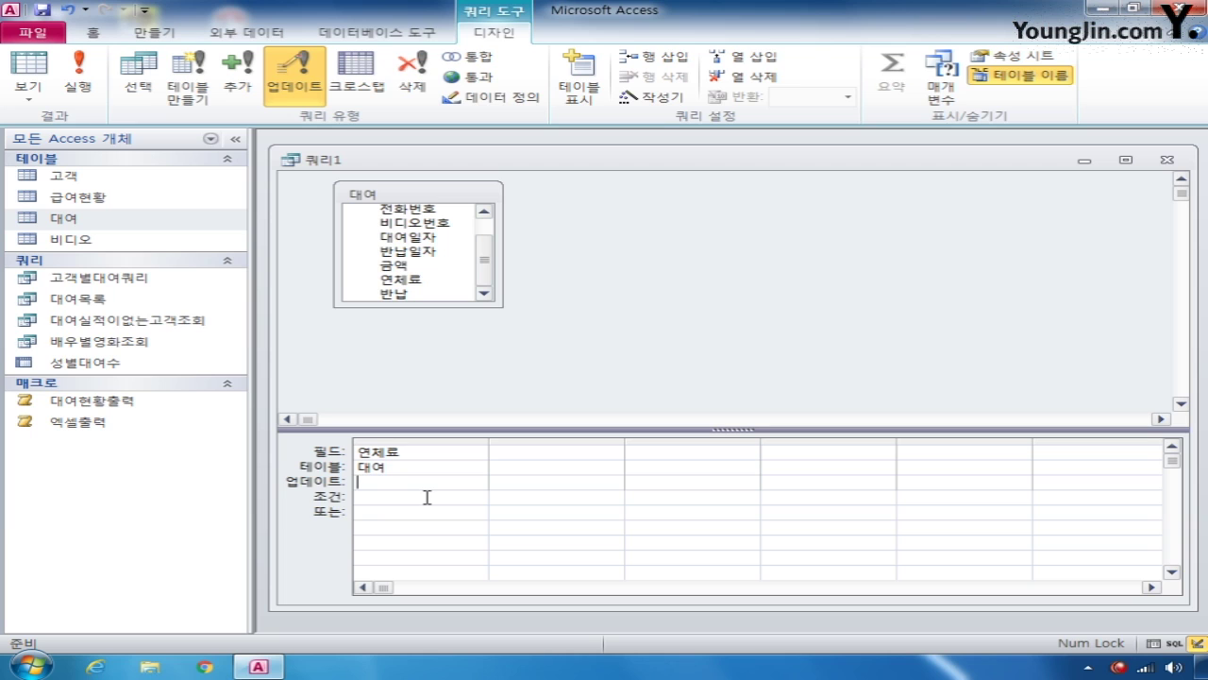
{"action": "type", "text": "[금액]*0.5"}
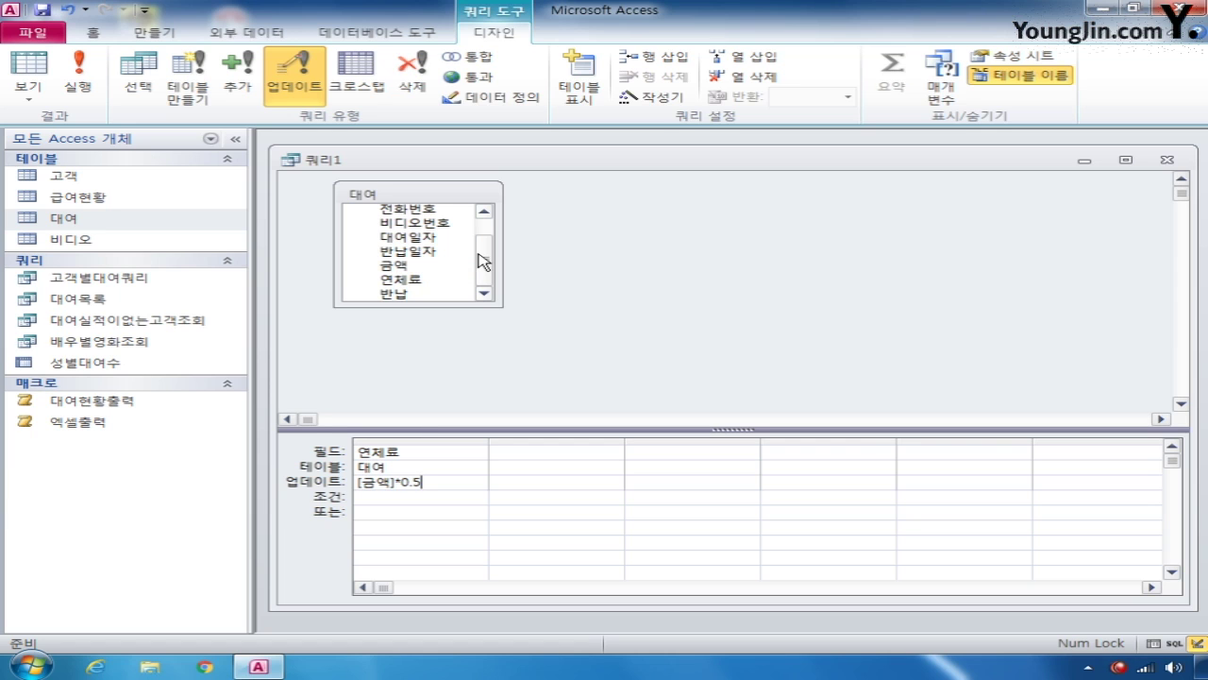
- Add the 반납 field to the update query and set its update value to 0
{"action": "scroll", "coordinate": [479, 258], "scroll_direction": "up", "scroll_amount": 1}
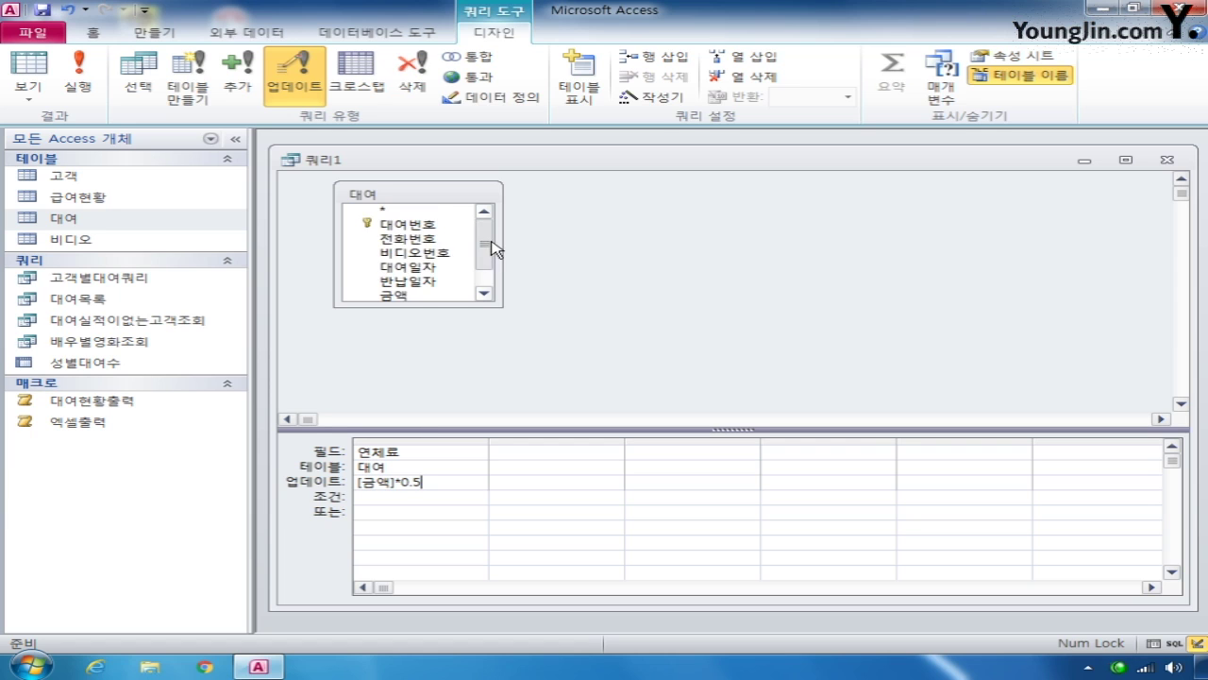
{"action": "scroll", "coordinate": [467, 288], "scroll_direction": "down", "scroll_amount": 1}
{"action": "left_click_drag", "start_coordinate": [405, 295], "coordinate": [616, 451]}
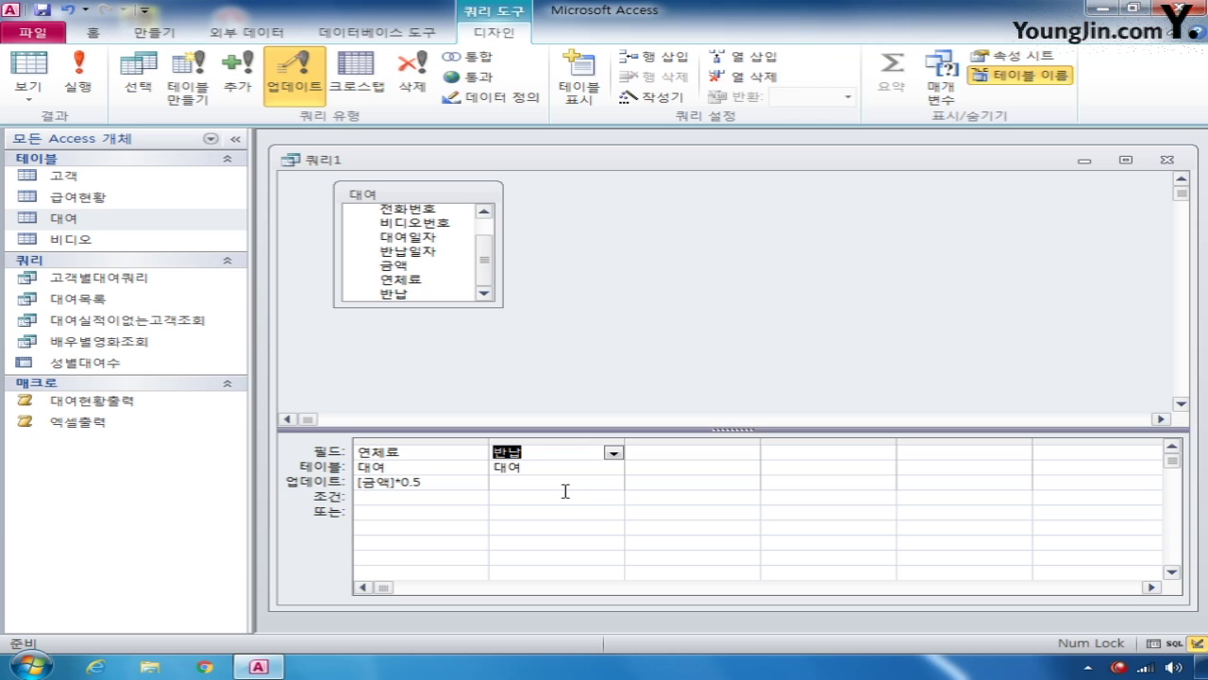
{"action": "left_click", "coordinate": [565, 491]}
{"action": "left_click", "coordinate": [557, 483]}
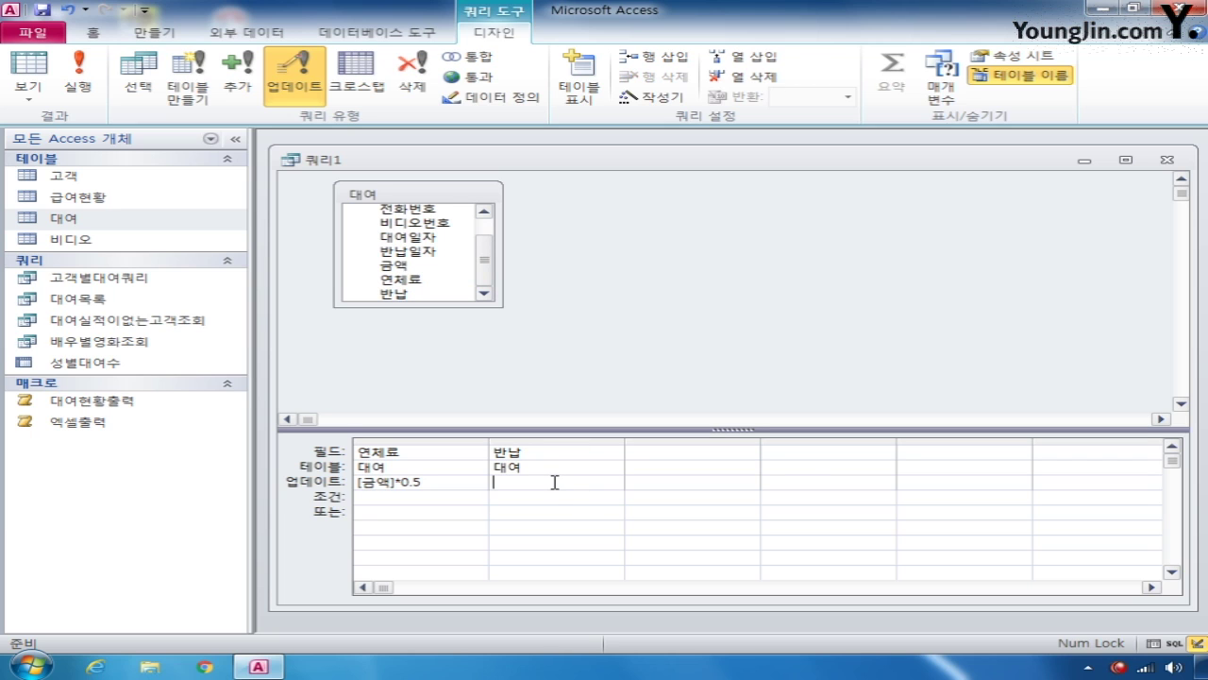
{"action": "type", "text": "이"}
{"action": "left_click", "coordinate": [667, 458]}
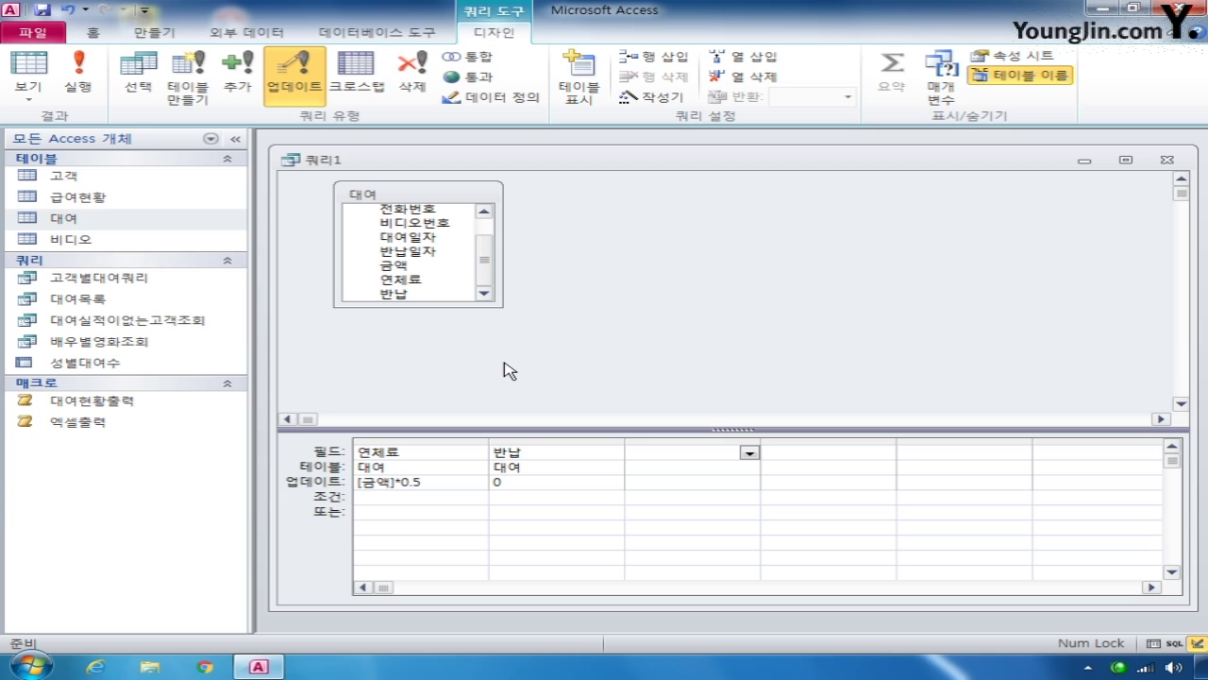
- Add the 반납일자 field with the criterion Is Null, and trial-run the update query without applying the update
{"action": "mouse_move", "coordinate": [490, 277]}
{"action": "left_mouse_down"}
{"action": "mouse_move", "coordinate": [488, 244]}
{"action": "mouse_move", "coordinate": [489, 275]}
{"action": "left_mouse_up"}
{"action": "double_click", "coordinate": [426, 252]}
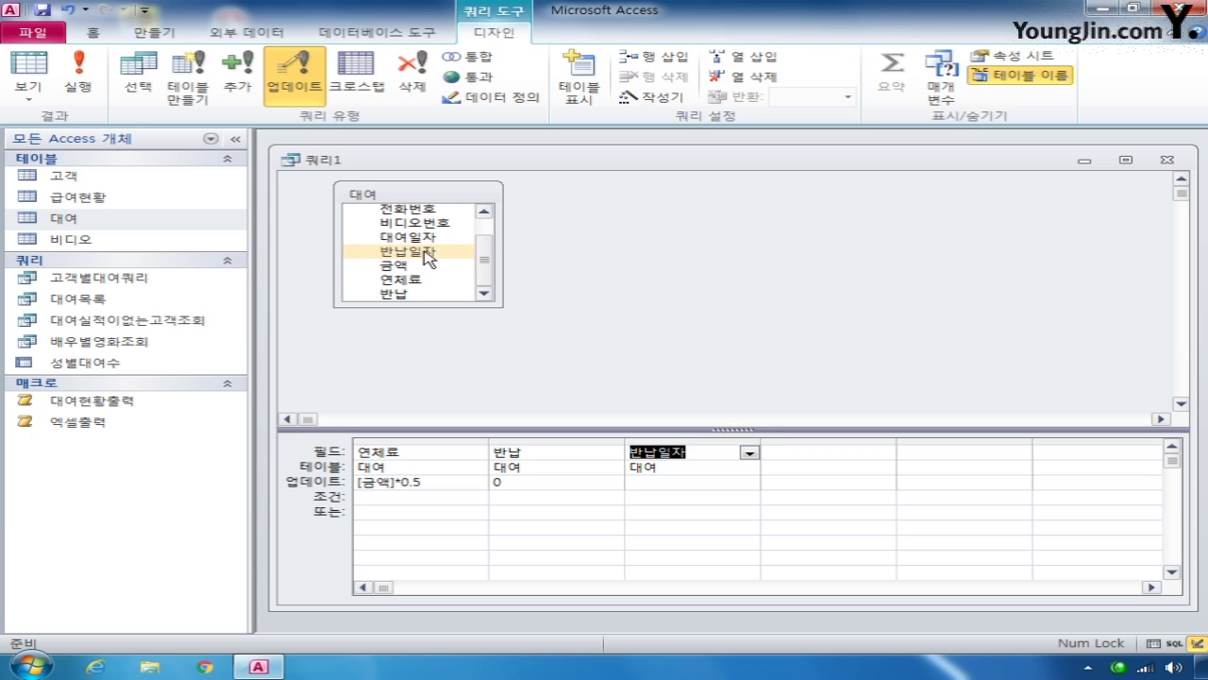
{"action": "left_click", "coordinate": [672, 497]}
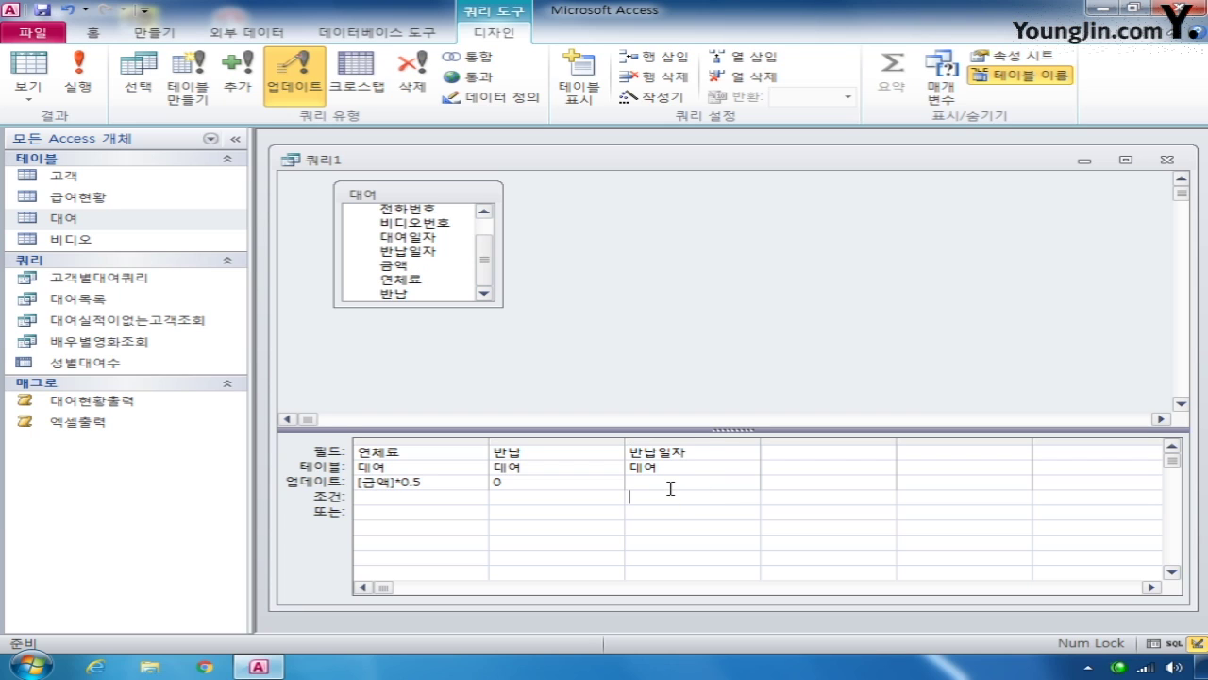
{"action": "type", "text": "is null"}
{"action": "left_click", "coordinate": [93, 76]}
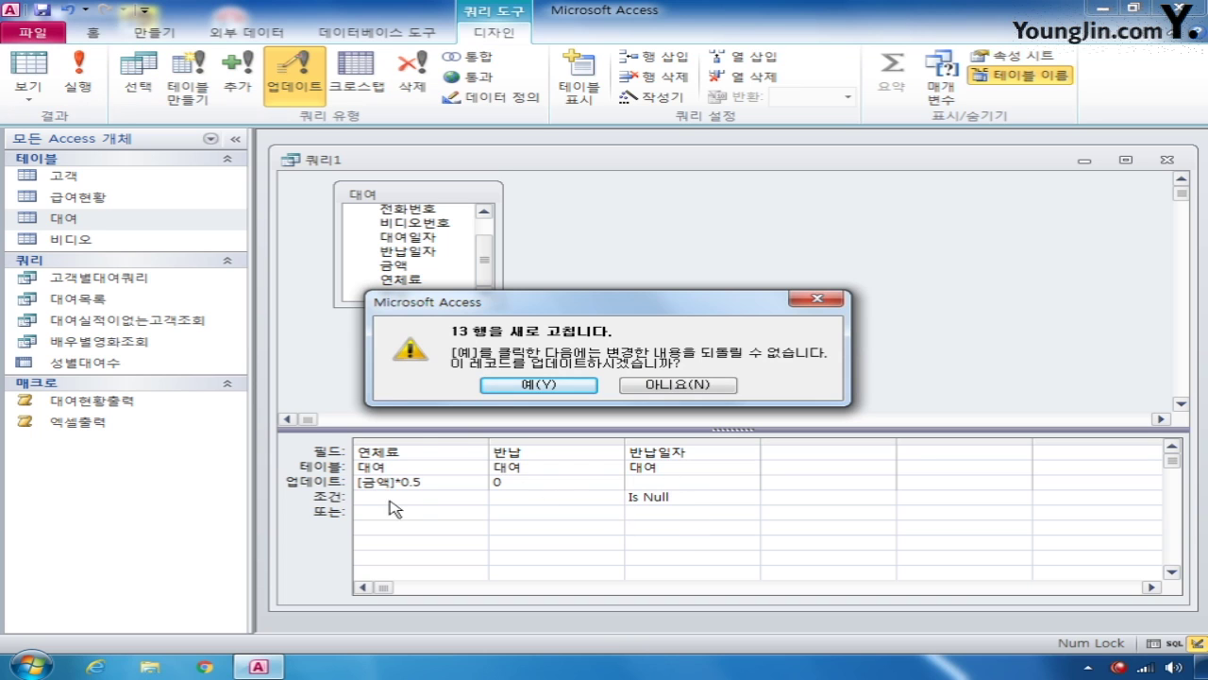
{"action": "left_click", "coordinate": [810, 299]}
- Save the update query under the name 연체료업데이트 and close it
{"action": "left_click", "coordinate": [612, 374]}
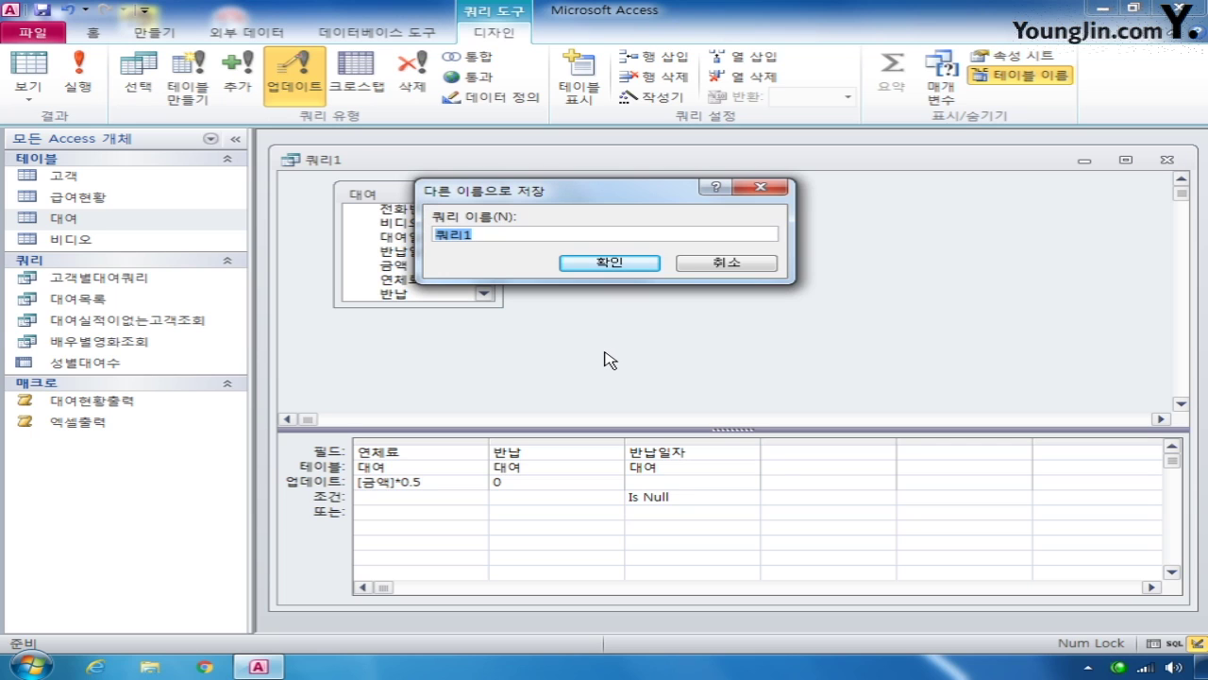
{"action": "type", "text": "dusxm"}
{"action": "key", "text": "BackSpace"}
{"action": "key", "text": "BackSpace"}
{"action": "key", "text": "BackSpace"}
{"action": "key", "text": "BackSpace"}
{"action": "key", "text": "BackSpace"}
{"action": "type", "text": "연체료업데이"}
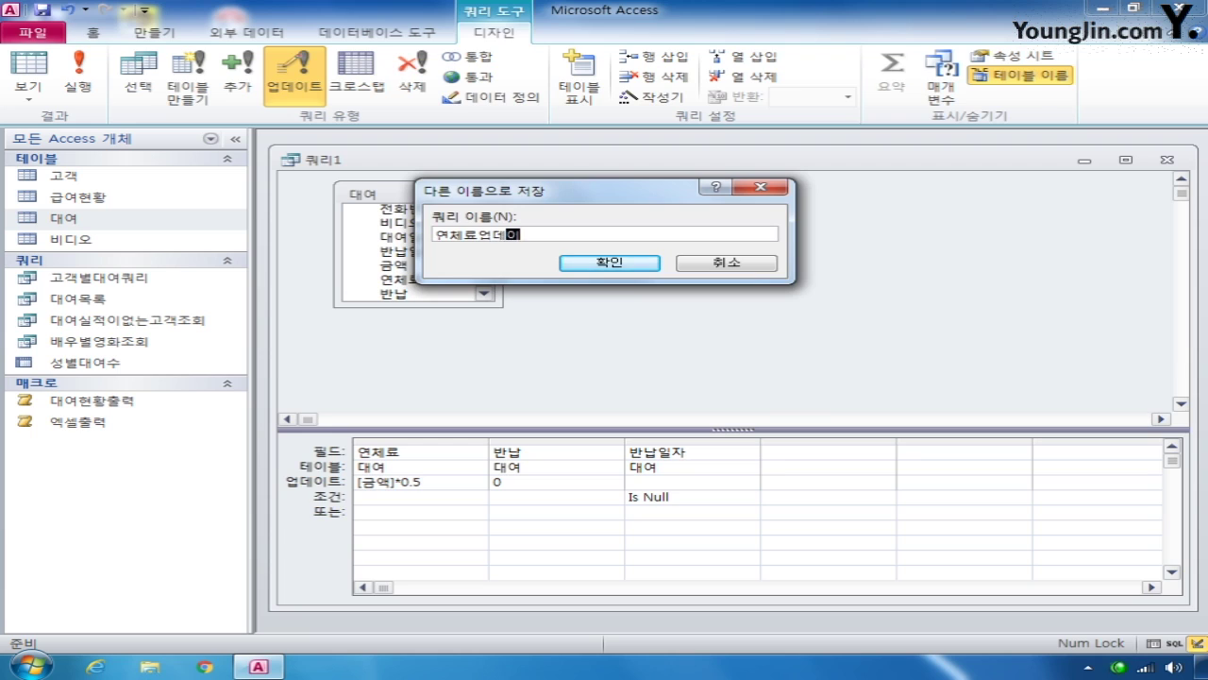
{"action": "type", "text": "트"}
{"action": "key", "text": "Return"}
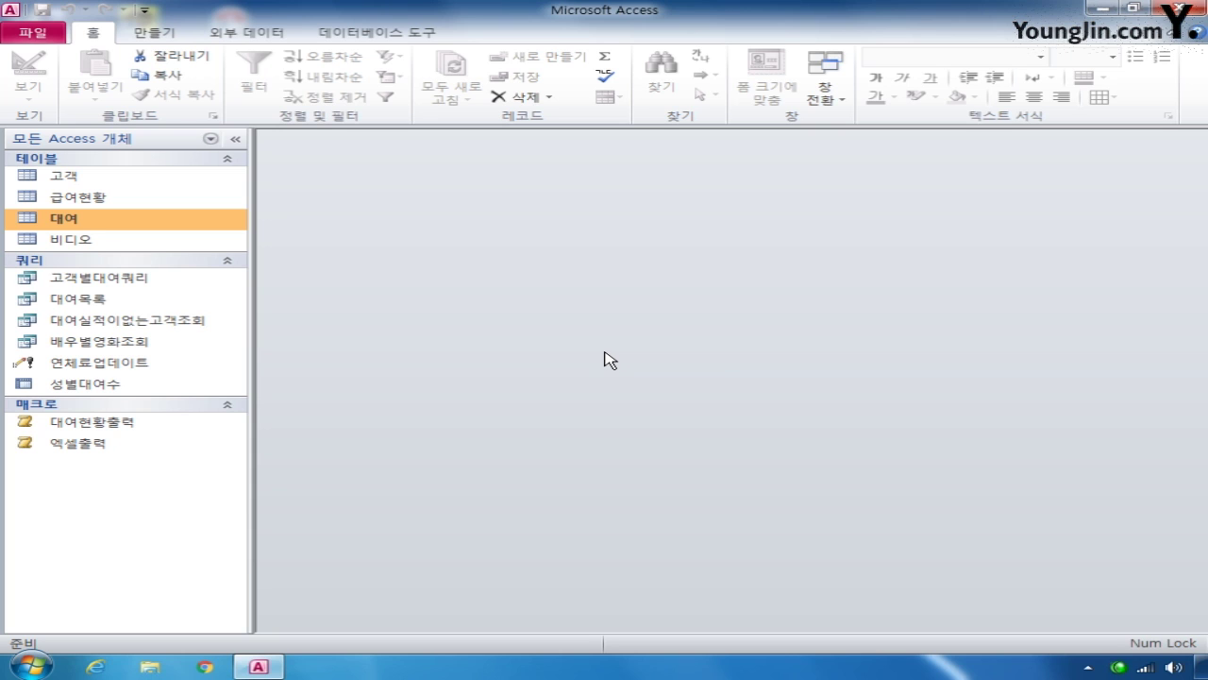
- Create another query in design view based on the 급여현황 table
{"action": "left_click", "coordinate": [166, 30]}
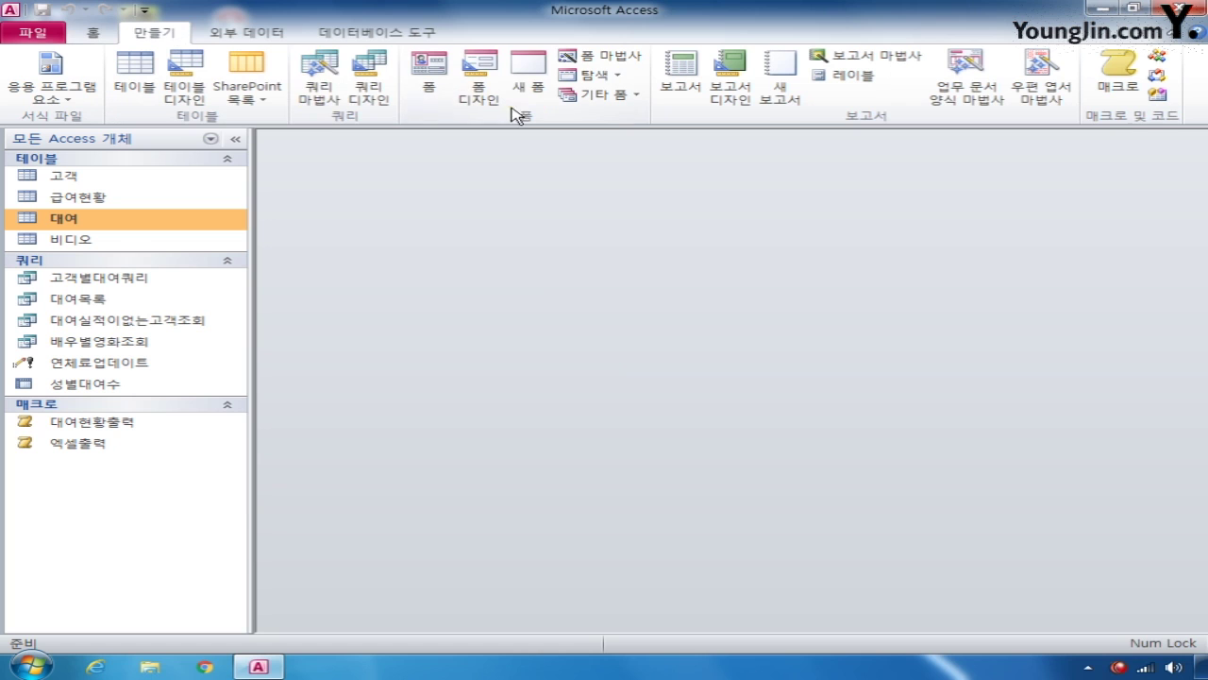
{"action": "left_click", "coordinate": [369, 80]}
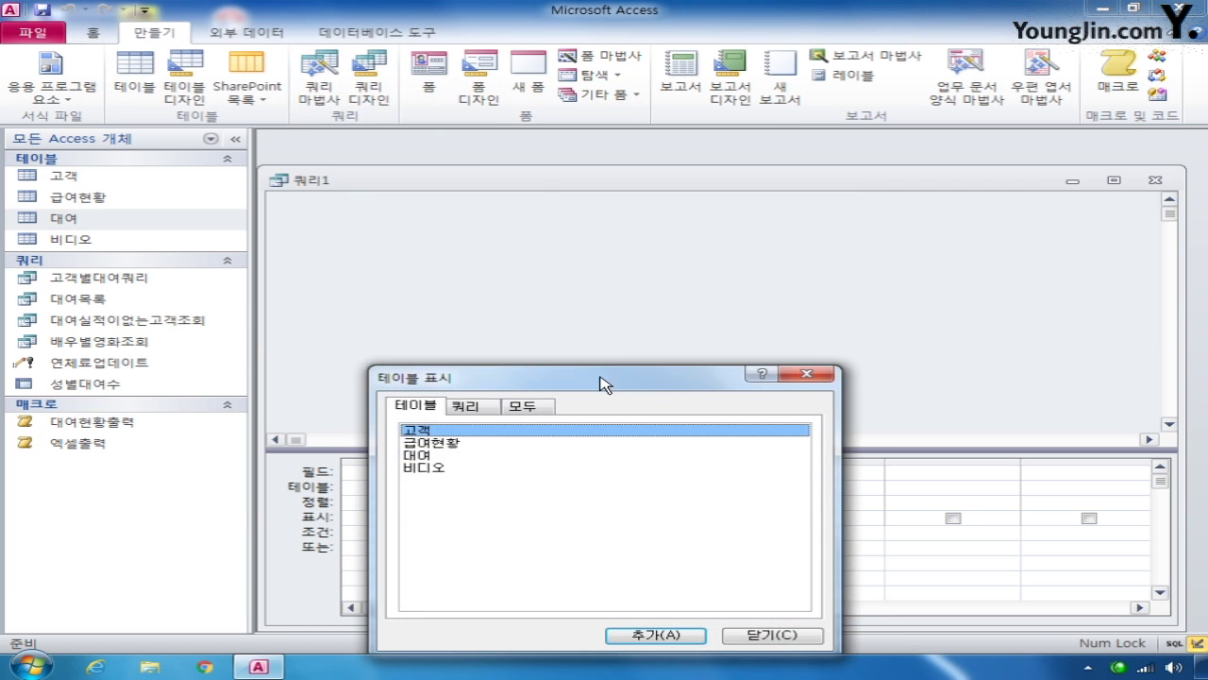
{"action": "left_click_drag", "start_coordinate": [605, 384], "coordinate": [617, 304]}
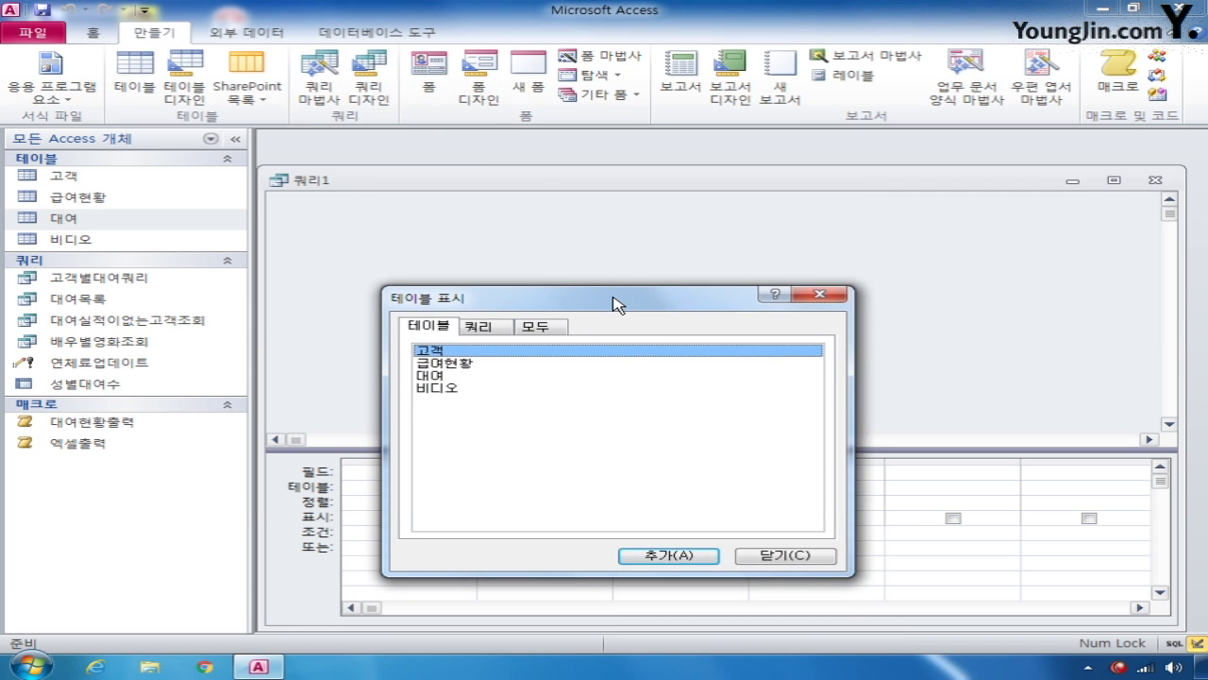
{"action": "double_click", "coordinate": [470, 364]}
{"action": "left_click", "coordinate": [784, 554]}
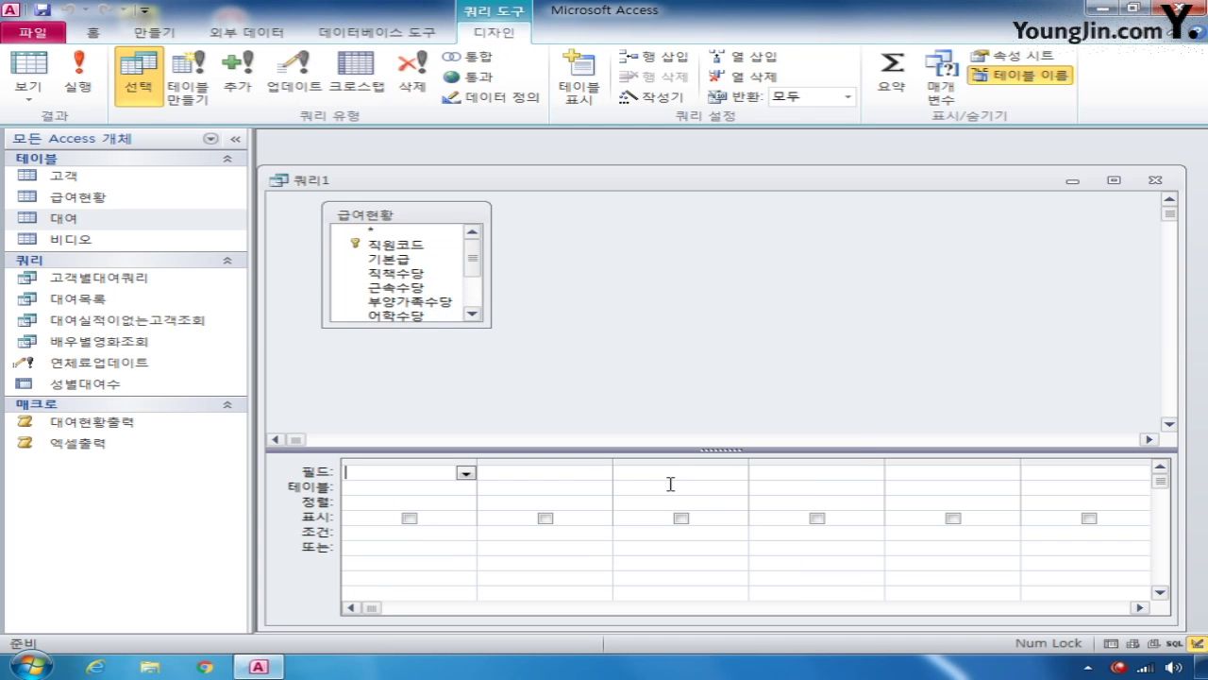
- Add the 직원코드, 부양가족수당, 소득세 and 수령액 fields of 급여현황 to the query
{"action": "double_click", "coordinate": [382, 244]}
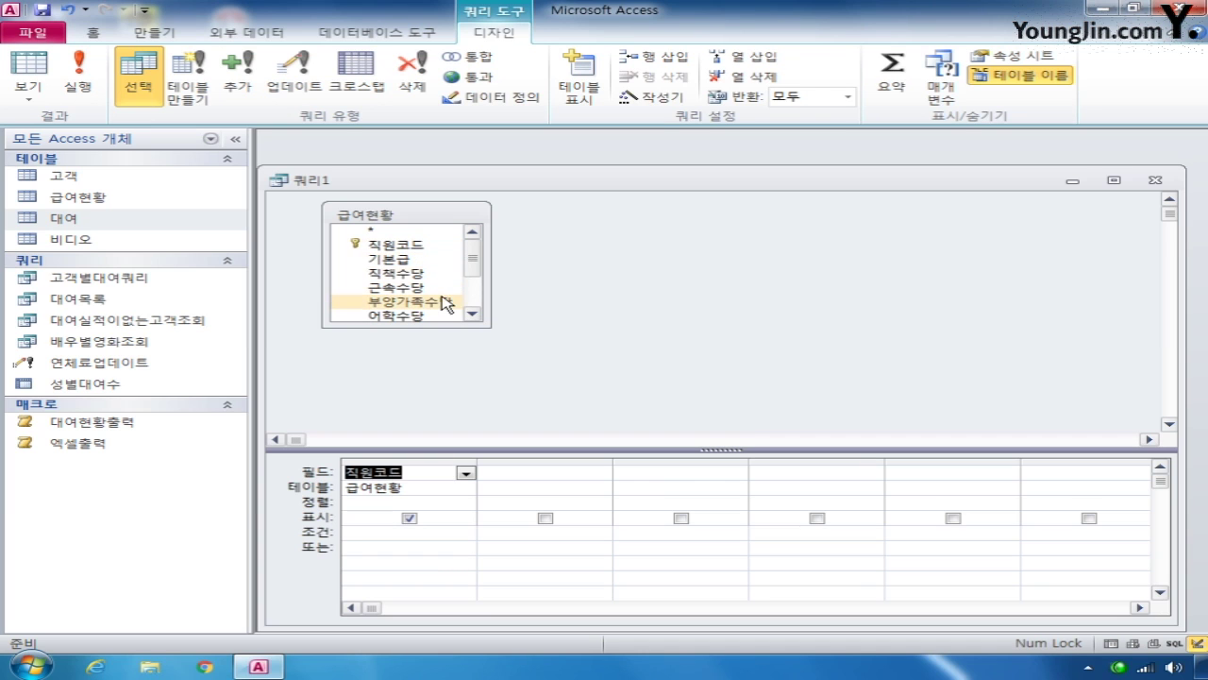
{"action": "double_click", "coordinate": [442, 303]}
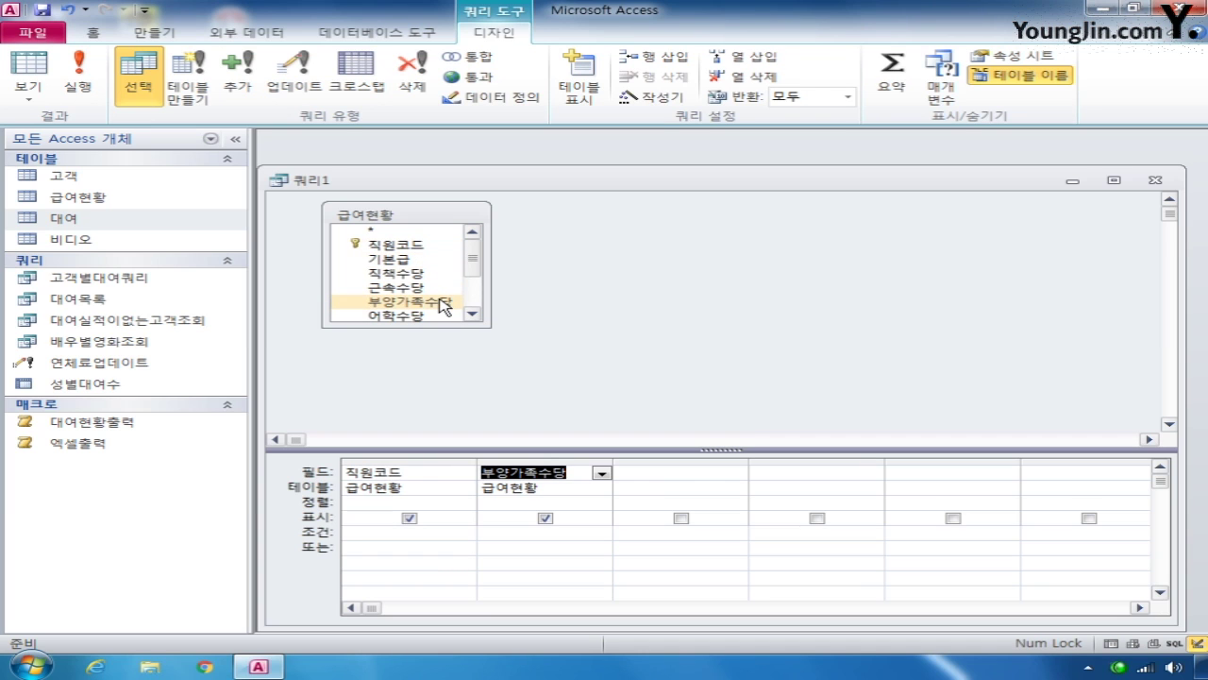
{"action": "left_click_drag", "start_coordinate": [472, 258], "coordinate": [472, 286]}
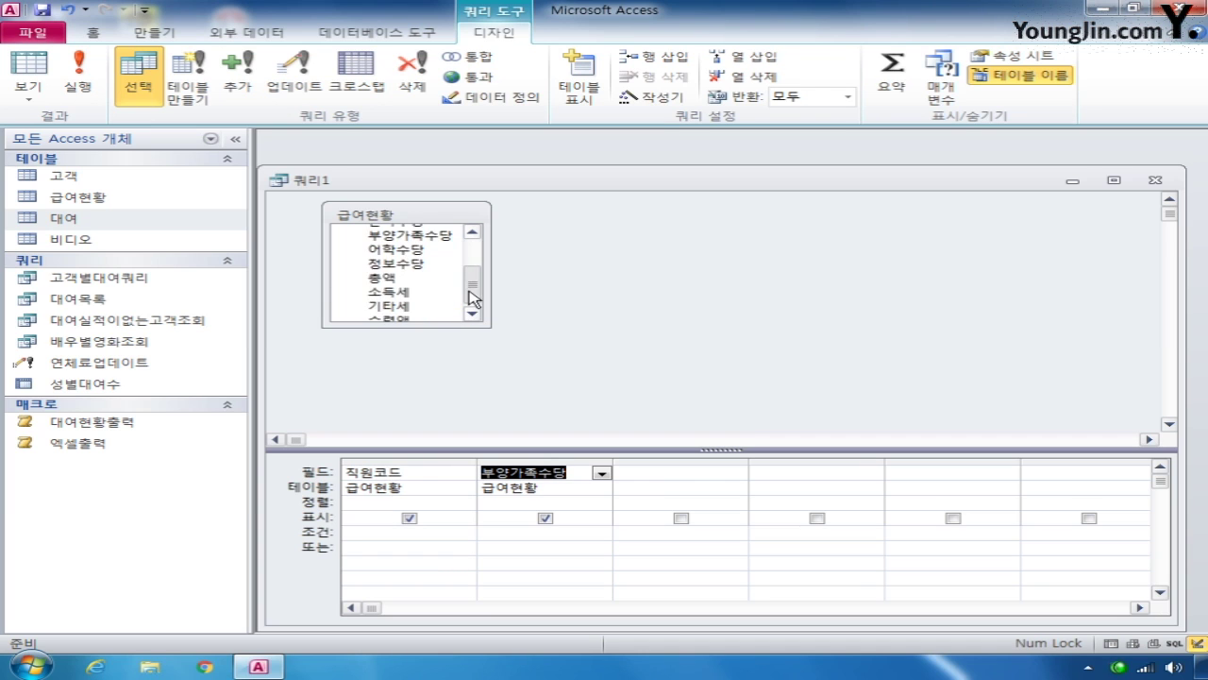
{"action": "double_click", "coordinate": [416, 287]}
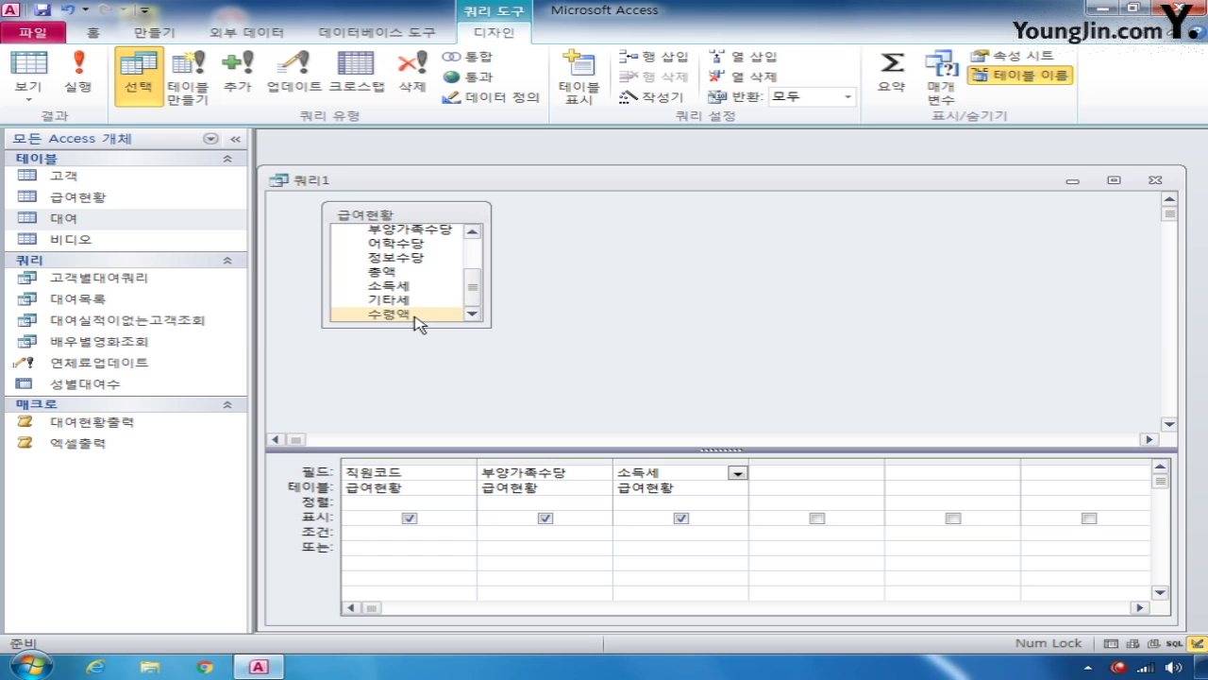
{"action": "double_click", "coordinate": [420, 317]}
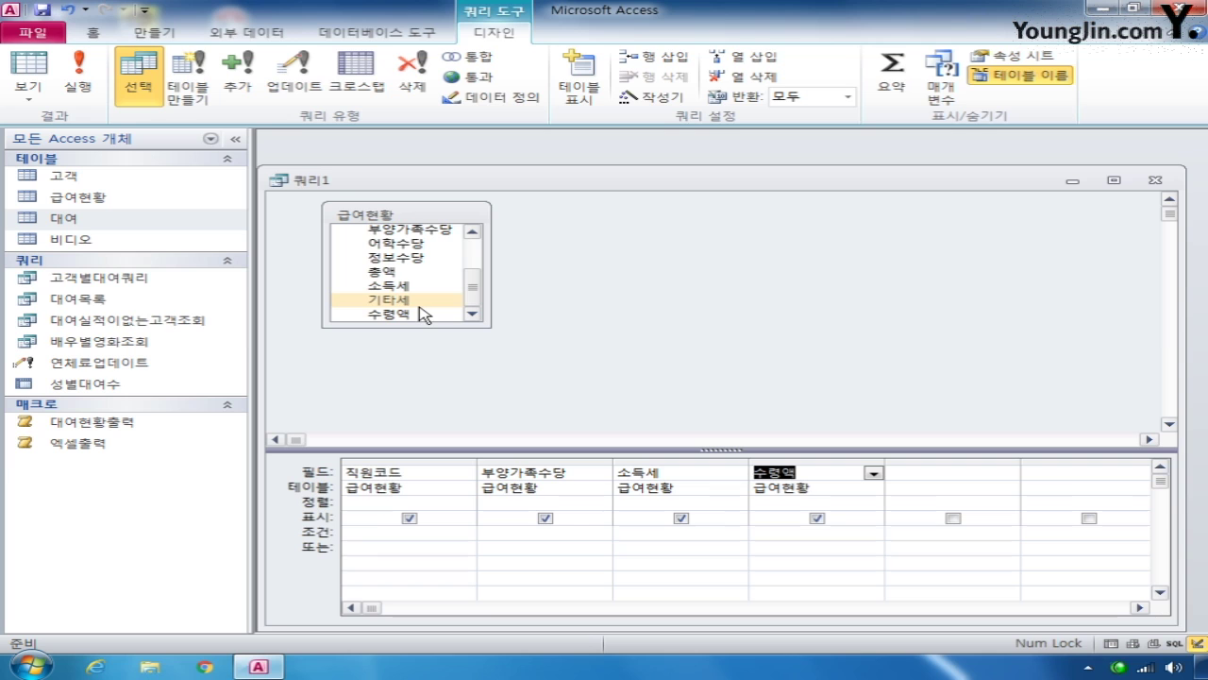
- Sort the query by 수령액 in descending order (내림차순)
{"action": "left_click", "coordinate": [807, 501]}
{"action": "left_click", "coordinate": [874, 503]}
{"action": "left_click", "coordinate": [844, 531]}
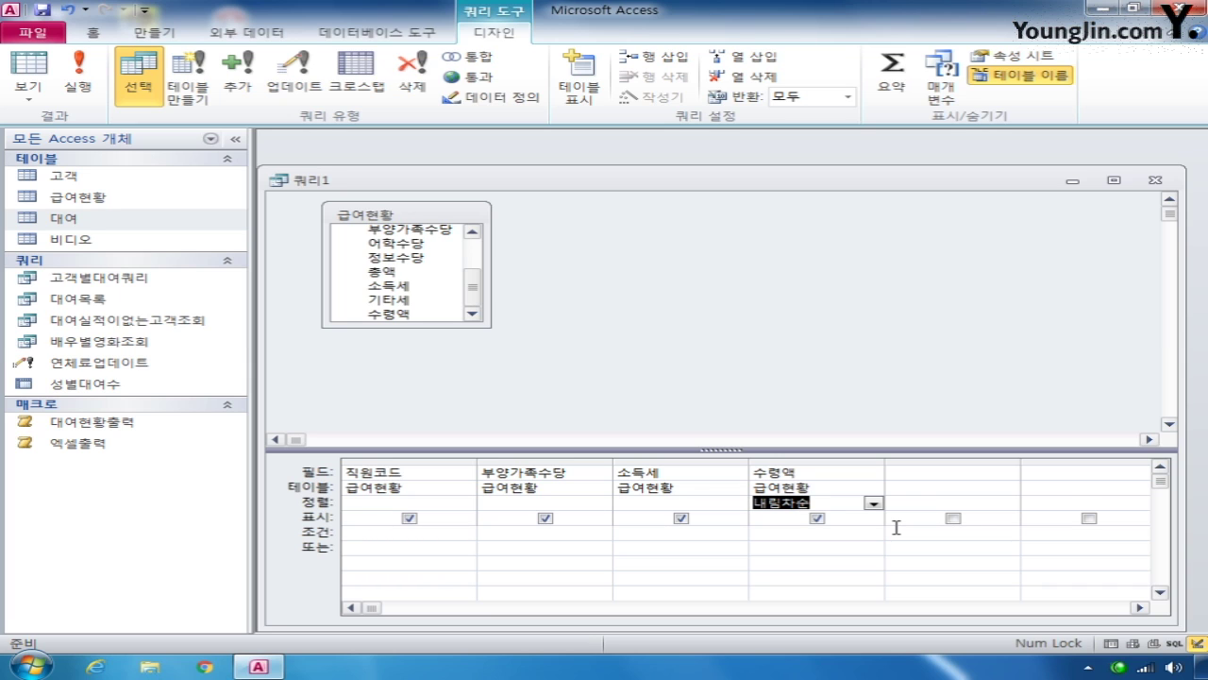
- Set the query's top values property (상위 값) to 10 so that it returns only the ten highest 수령액 records
{"action": "left_click", "coordinate": [1015, 55]}
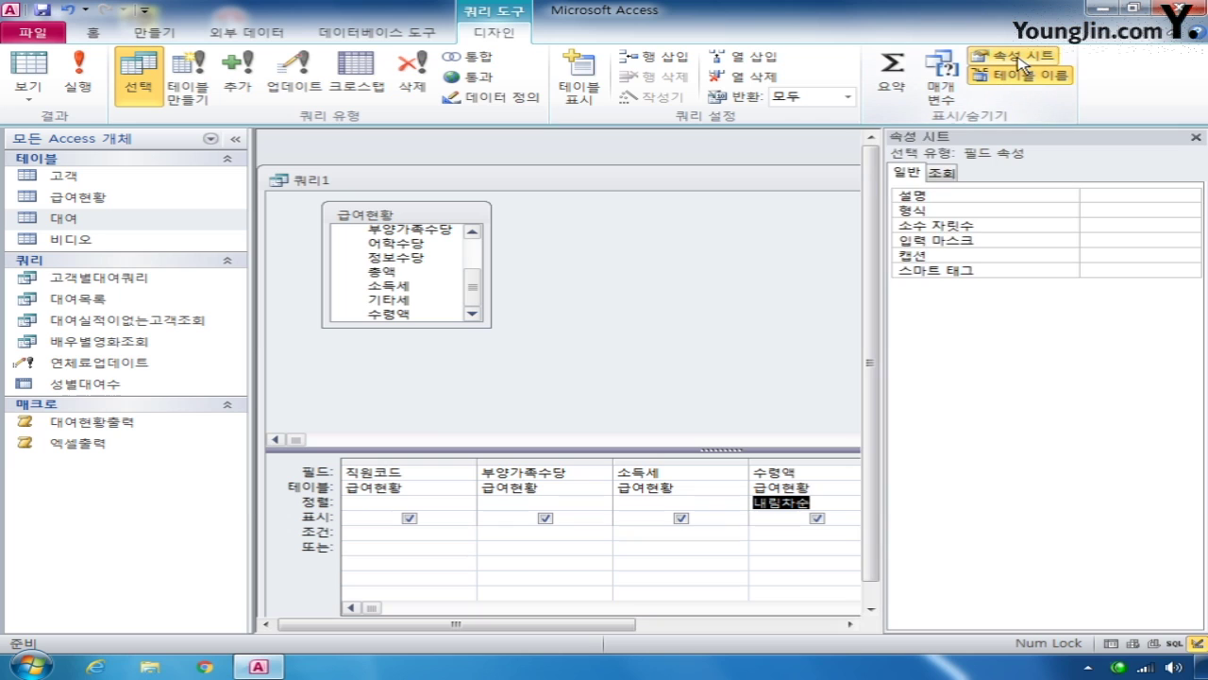
{"action": "left_click", "coordinate": [690, 308]}
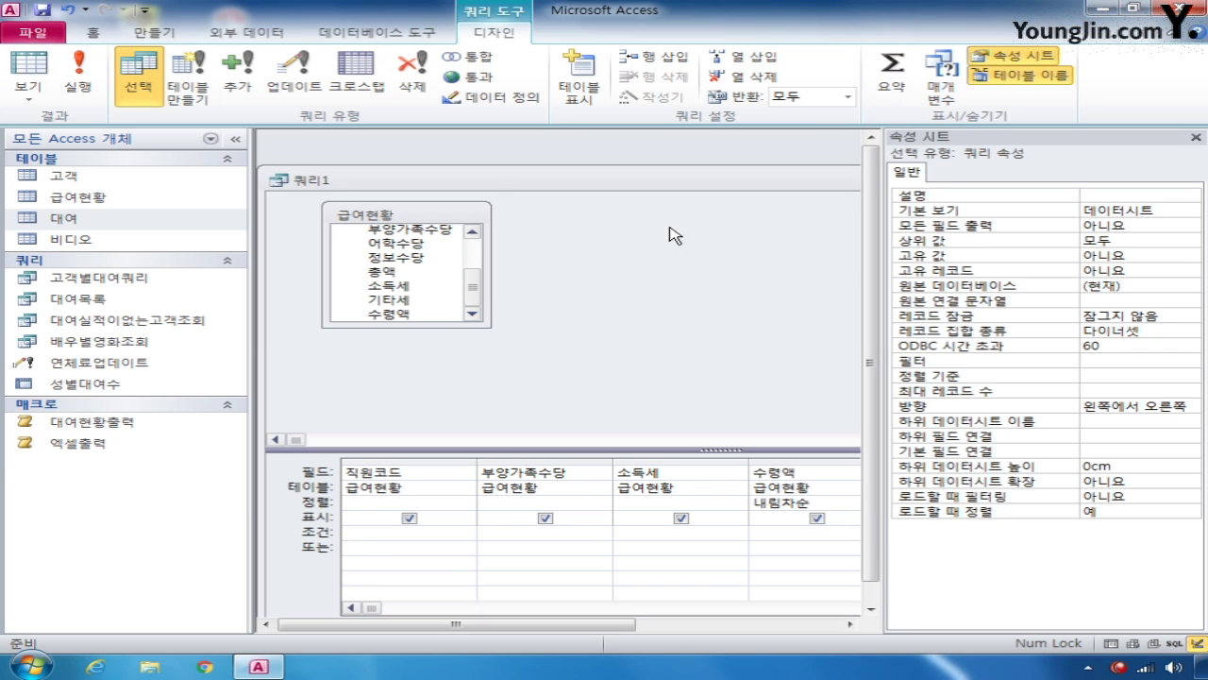
{"action": "left_click", "coordinate": [804, 472]}
{"action": "left_click", "coordinate": [1036, 243]}
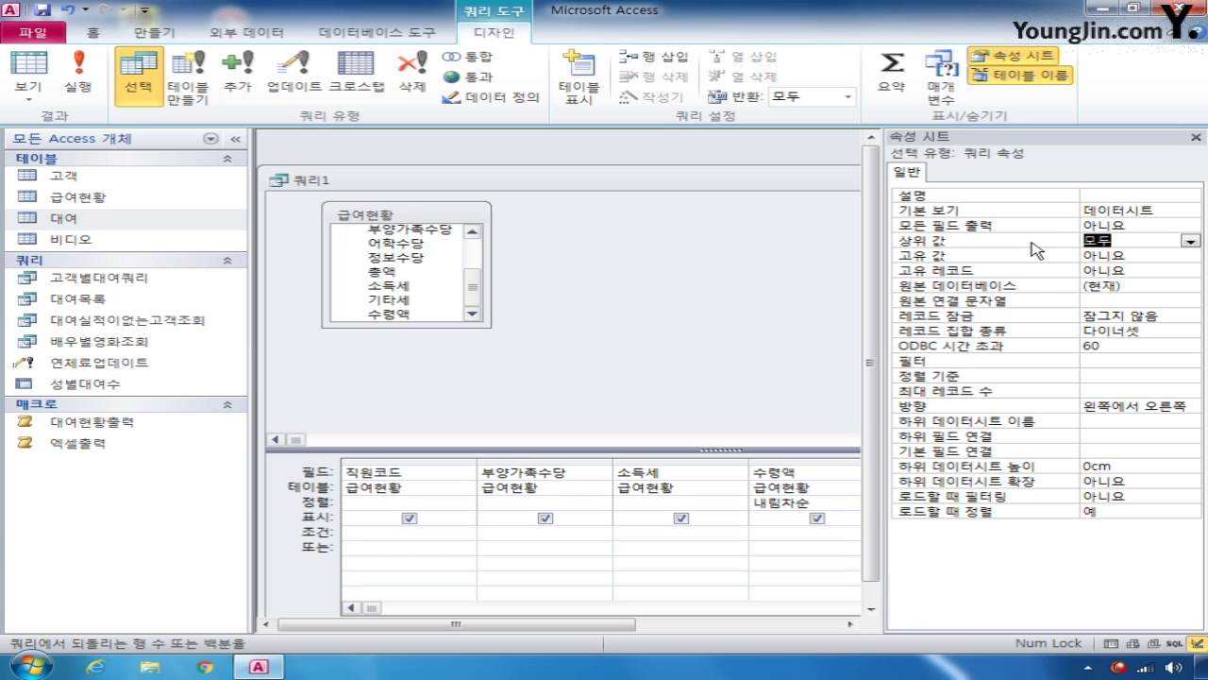
{"action": "type", "text": "100"}
{"action": "key", "text": "BackSpace"}
{"action": "left_click", "coordinate": [1093, 255]}
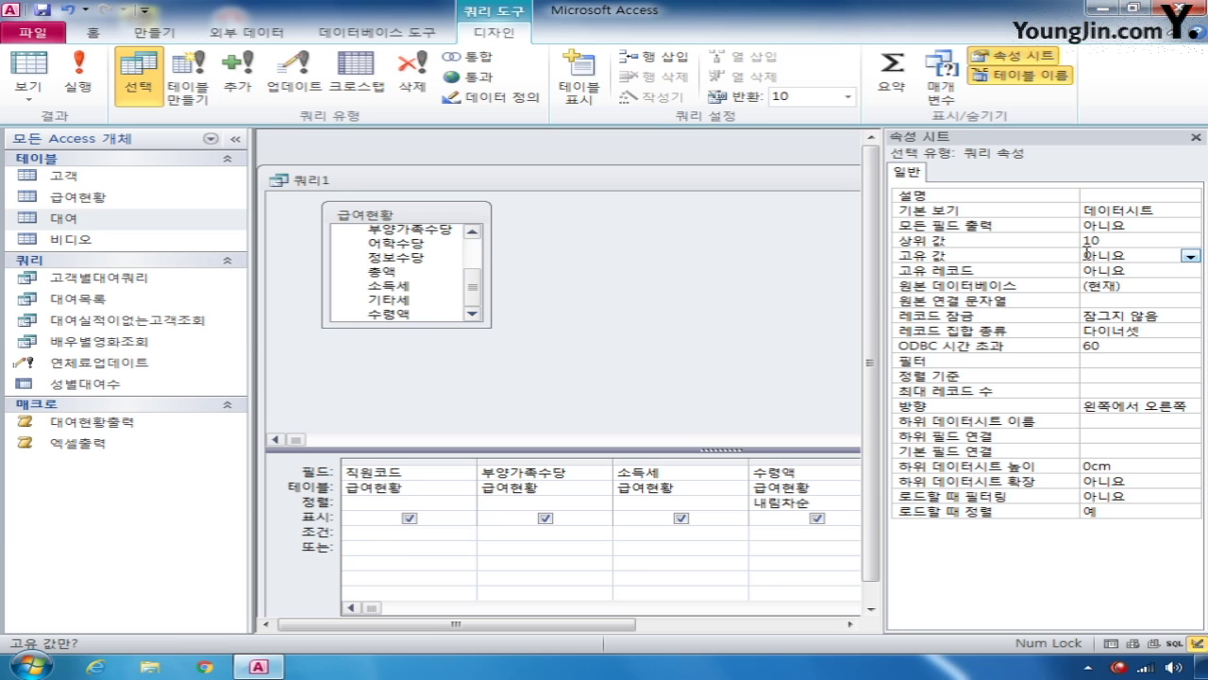
- Run the query, close it and save it under the name 상위수령자
{"action": "left_click", "coordinate": [85, 80]}
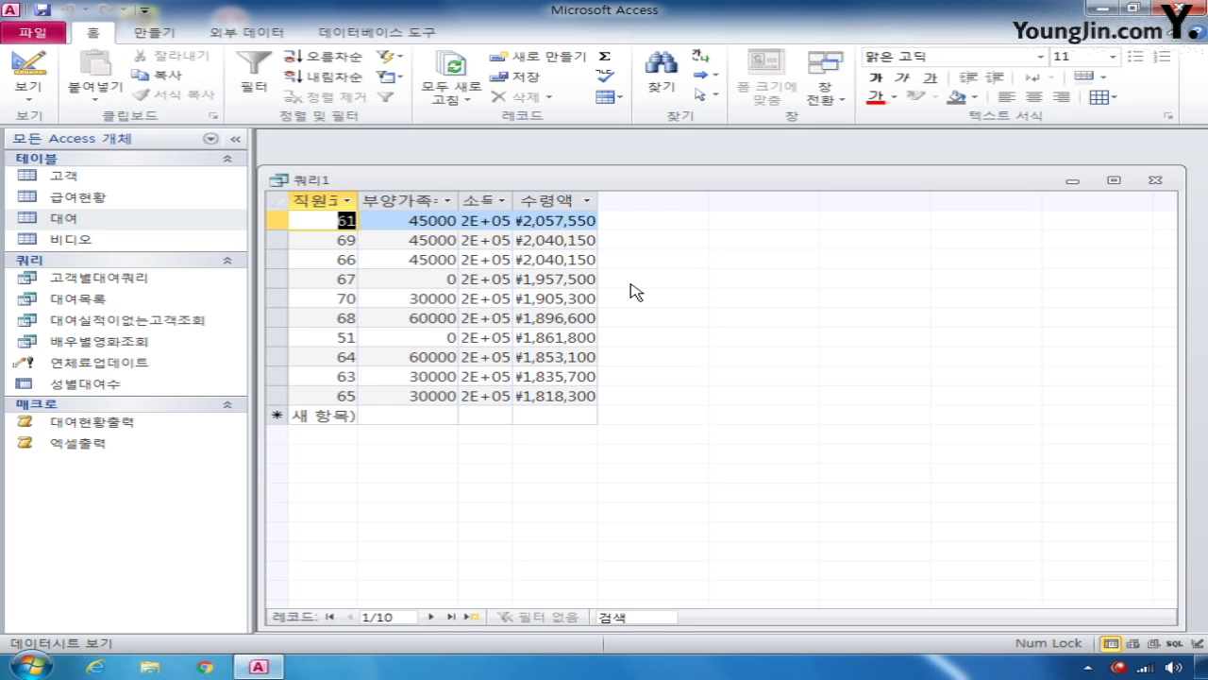
{"action": "left_click", "coordinate": [1156, 179]}
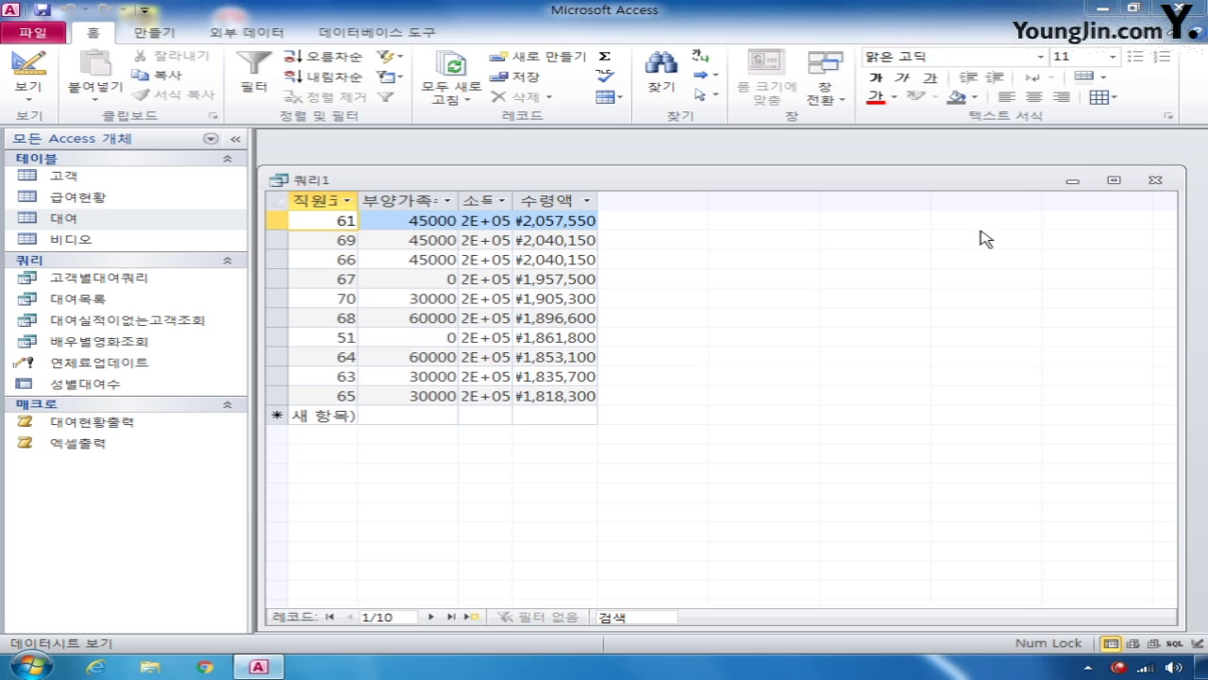
{"action": "left_click", "coordinate": [469, 378]}
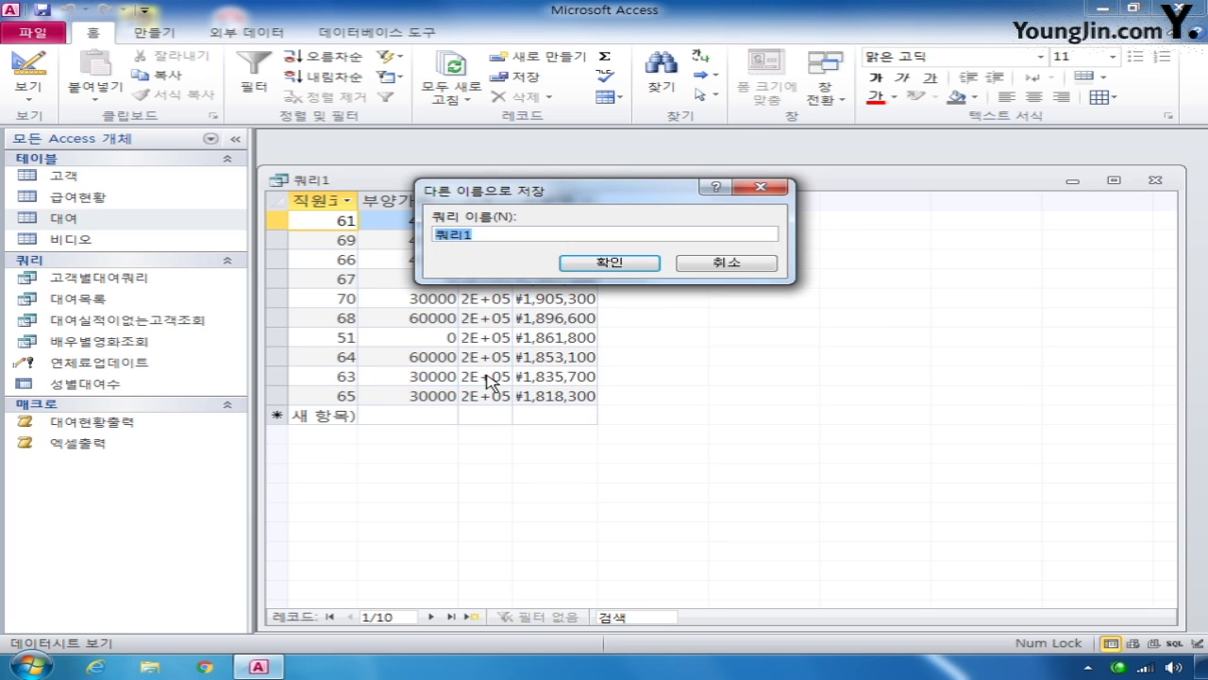
{"action": "type", "text": "상위수령자"}
{"action": "key", "text": "Return"}
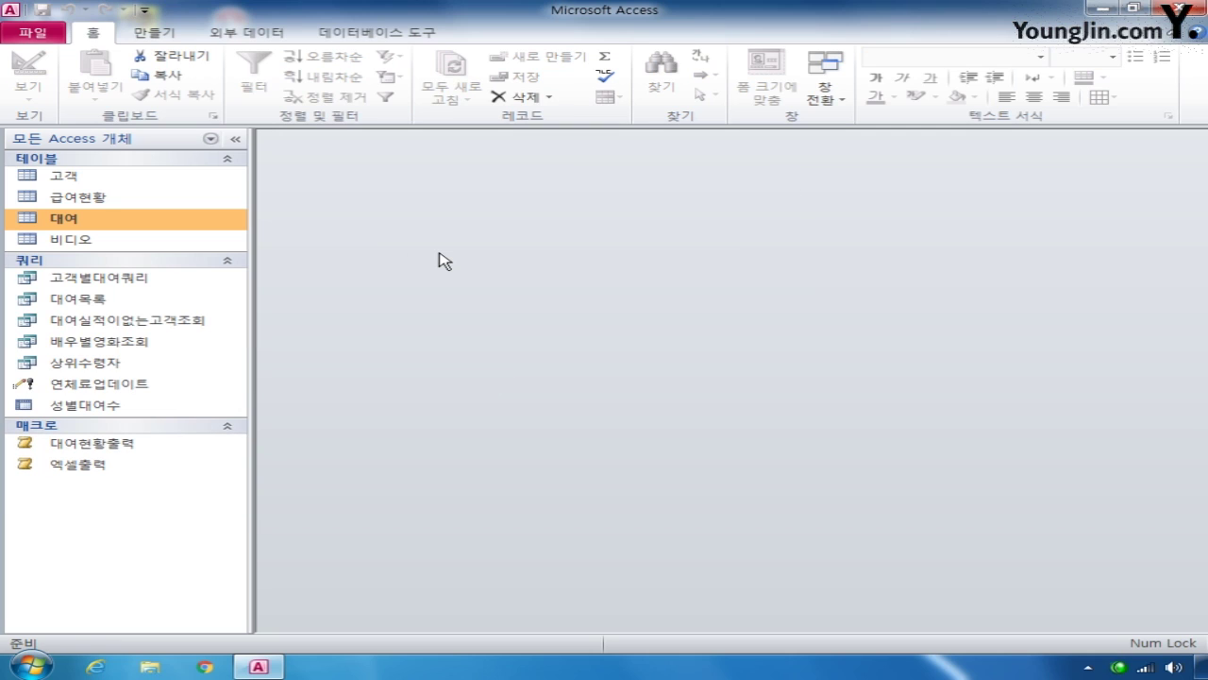